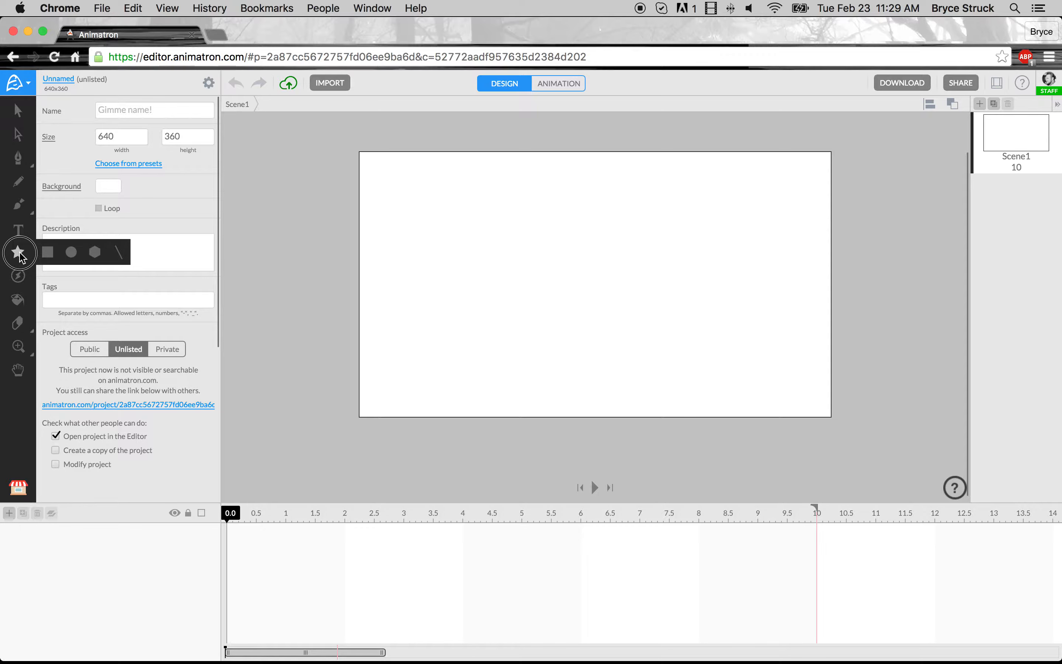
# Draw an unfilled, outlined circle about 90 by 90 in the upper-left part of the canvas.
pyautogui.click(71, 253)
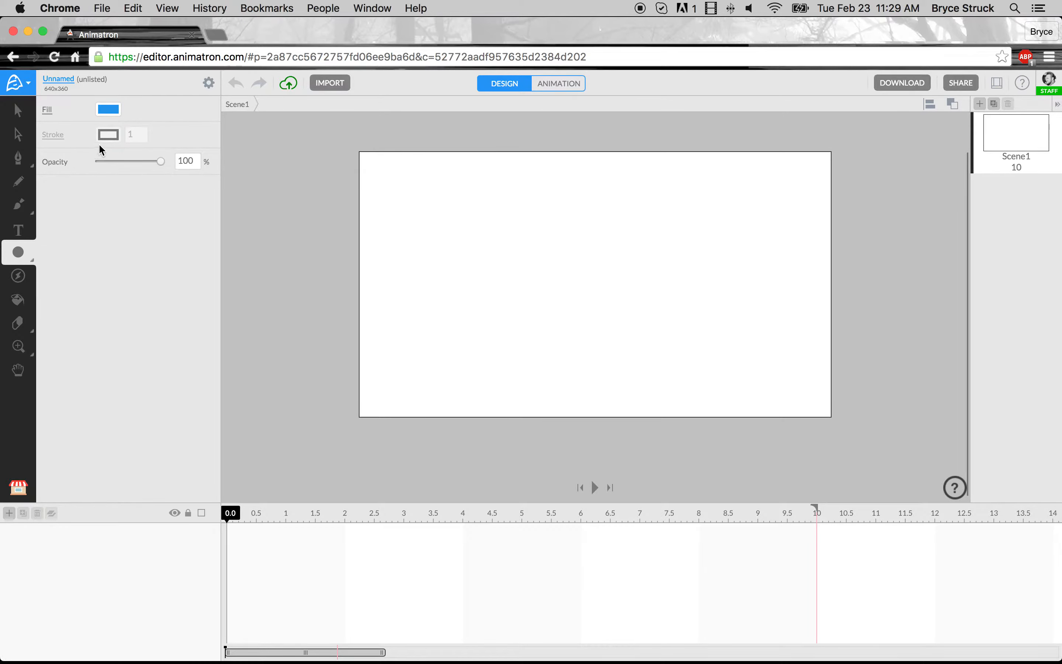
pyautogui.click(48, 113)
pyautogui.click(49, 135)
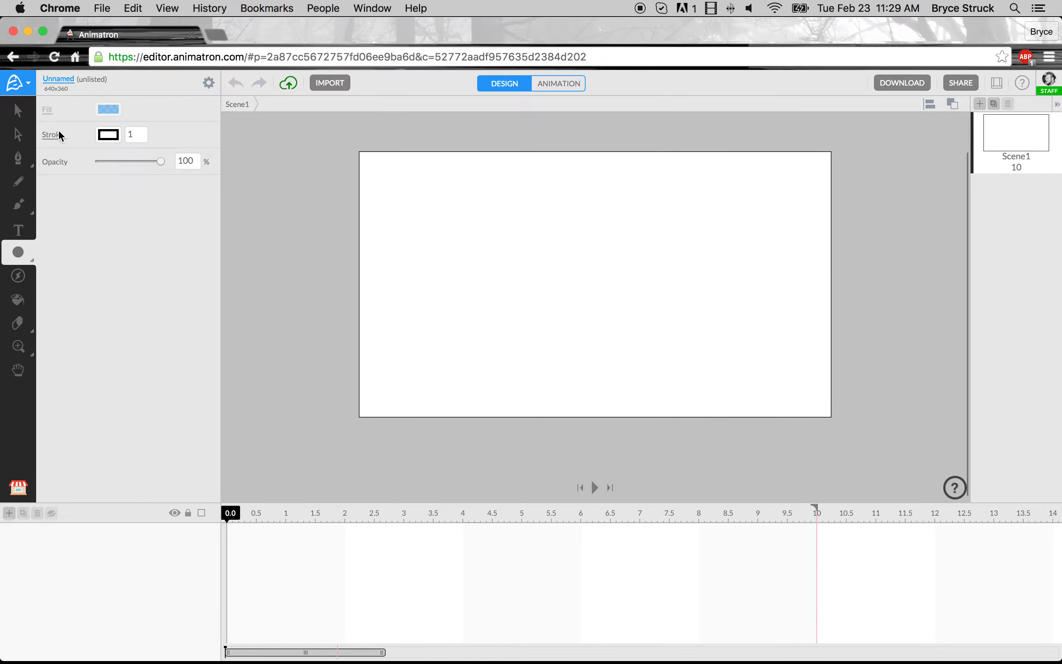
pyautogui.moveTo(412, 222)
pyautogui.mouseDown()
pyautogui.moveTo(481, 280)
pyautogui.moveTo(475, 288)
pyautogui.mouseUp()
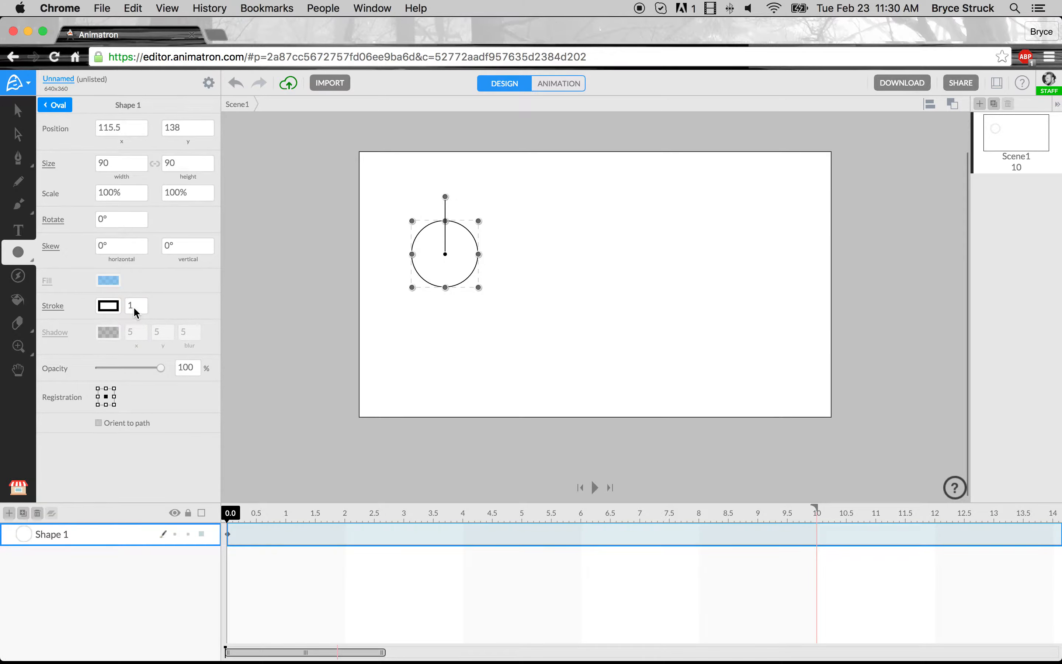
# Set the circle's stroke width to 24 and its stroke color to pink E91E63.
pyautogui.moveTo(132, 302)
pyautogui.mouseDown()
pyautogui.moveTo(142, 304)
pyautogui.moveTo(111, 304)
pyautogui.moveTo(150, 302)
pyautogui.mouseUp()
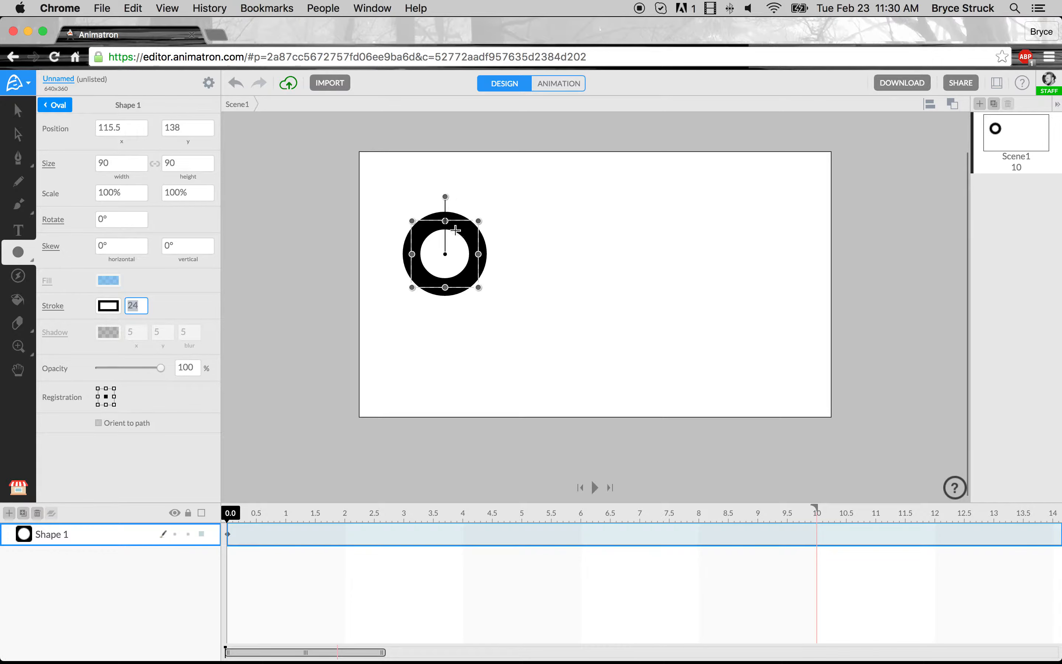
pyautogui.click(109, 306)
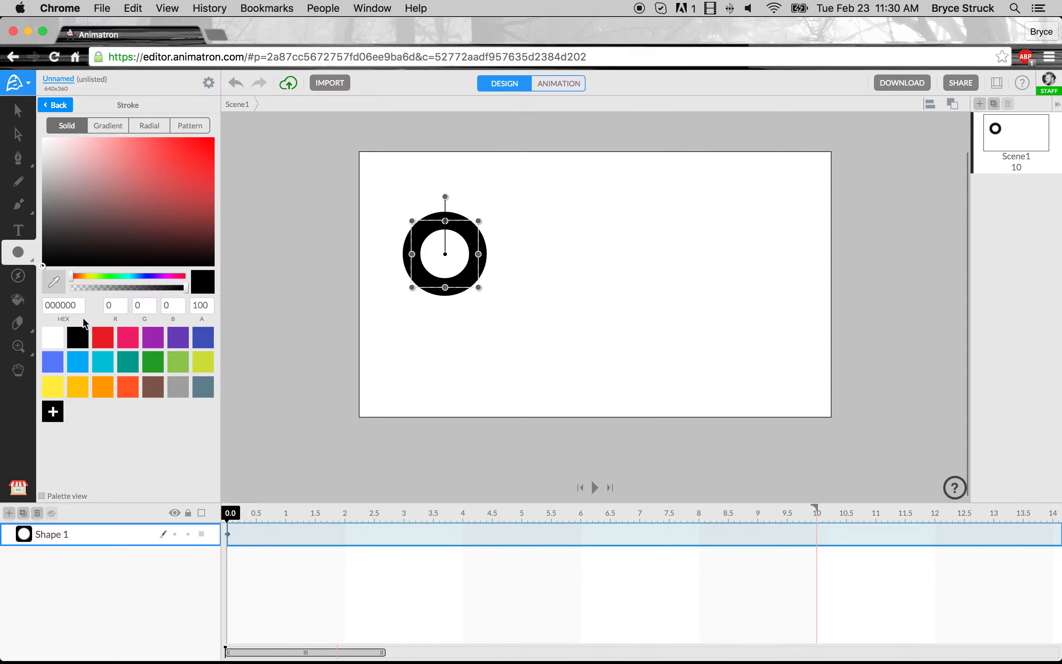
pyautogui.click(101, 336)
pyautogui.click(130, 359)
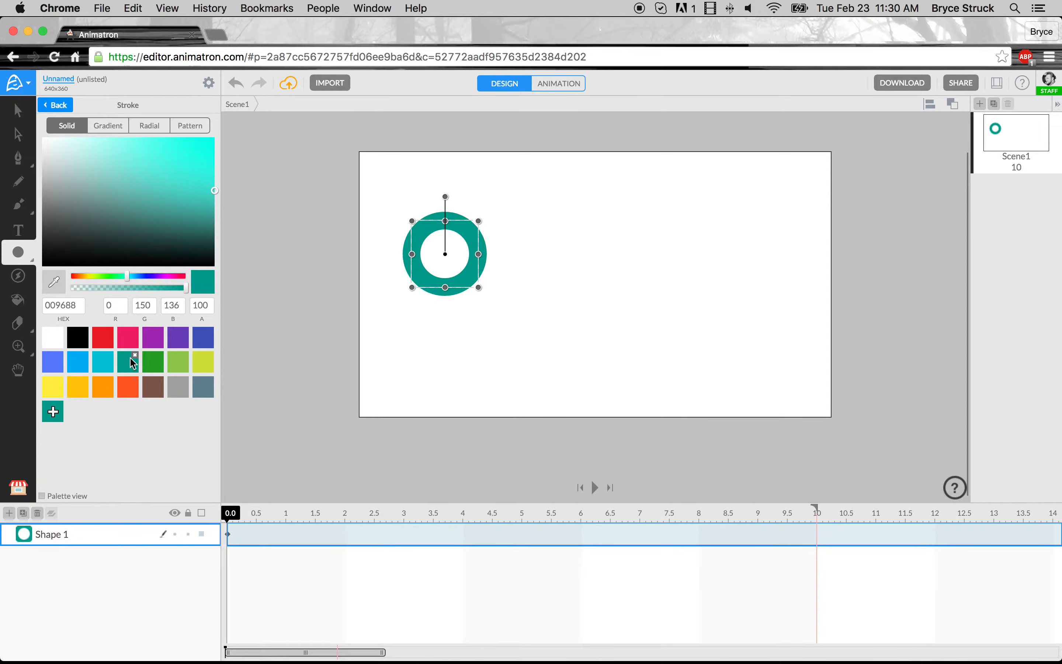
pyautogui.click(149, 341)
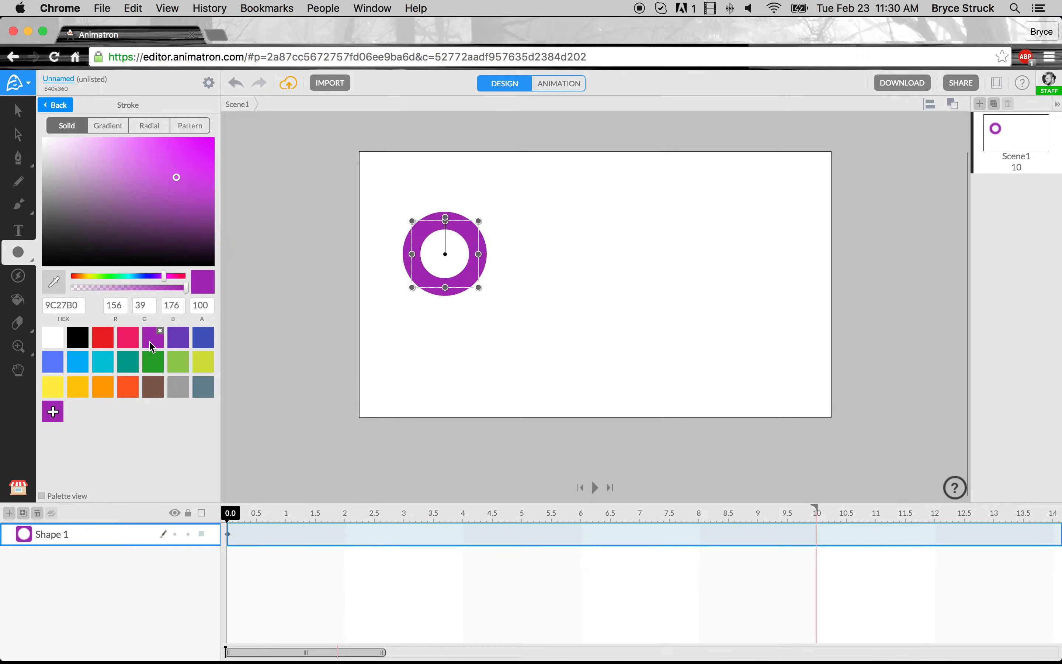
pyautogui.click(152, 369)
pyautogui.click(128, 342)
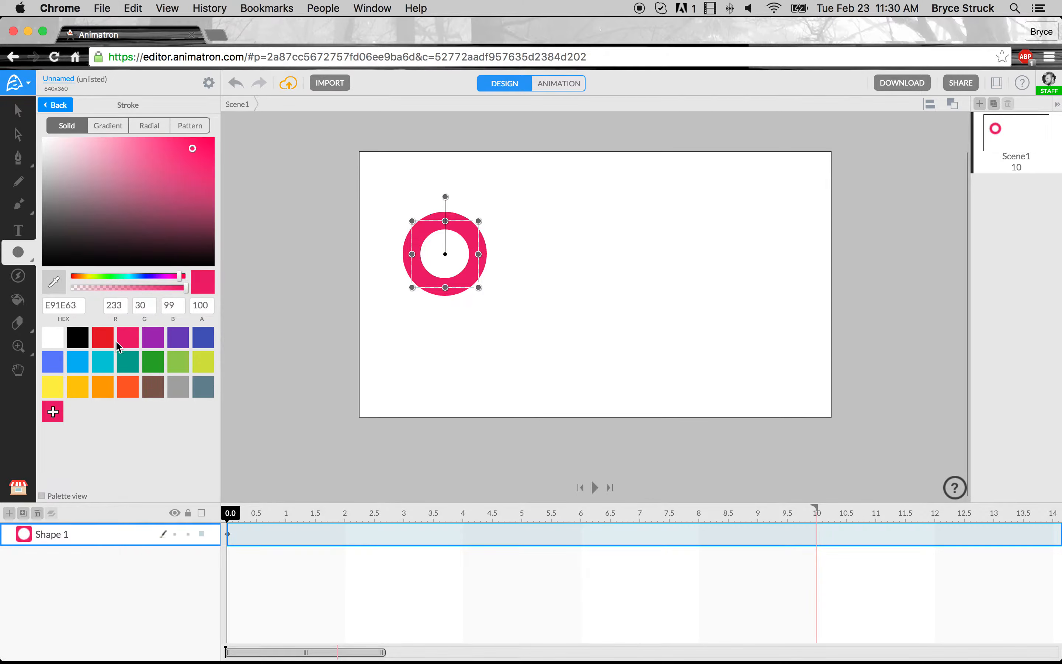
pyautogui.click(58, 106)
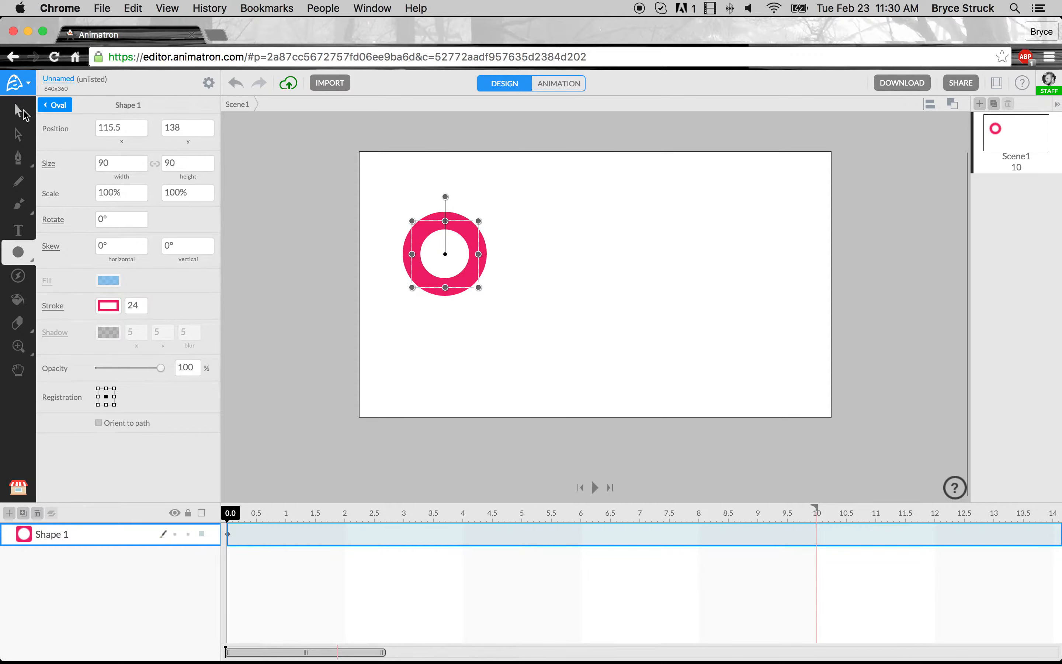
pyautogui.click(288, 163)
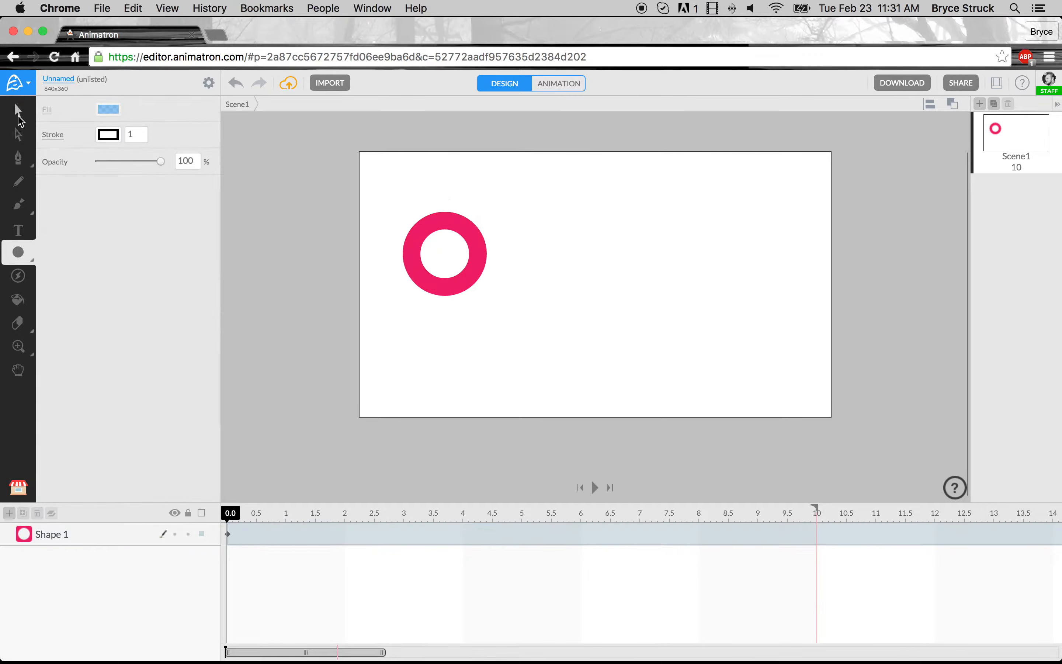
# Move the pink ring to the middle of the canvas, about x 293, y 178, and shrink it to about 47 by 47.
pyautogui.click(18, 117)
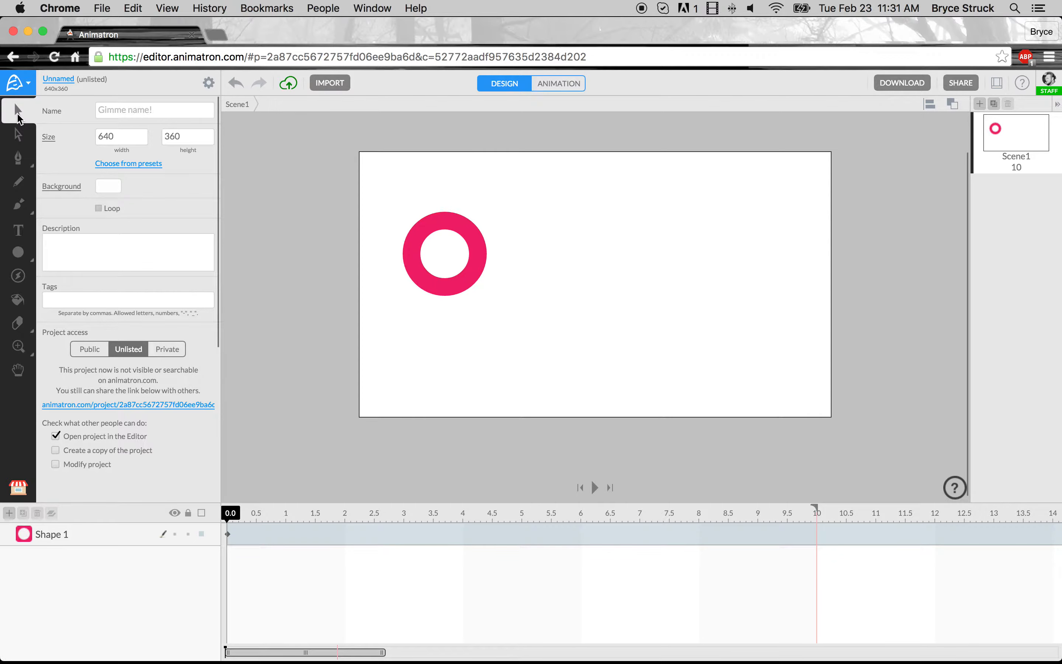
pyautogui.click(481, 296)
pyautogui.moveTo(480, 295); pyautogui.dragTo(689, 314)
pyautogui.moveTo(644, 282); pyautogui.dragTo(600, 254)
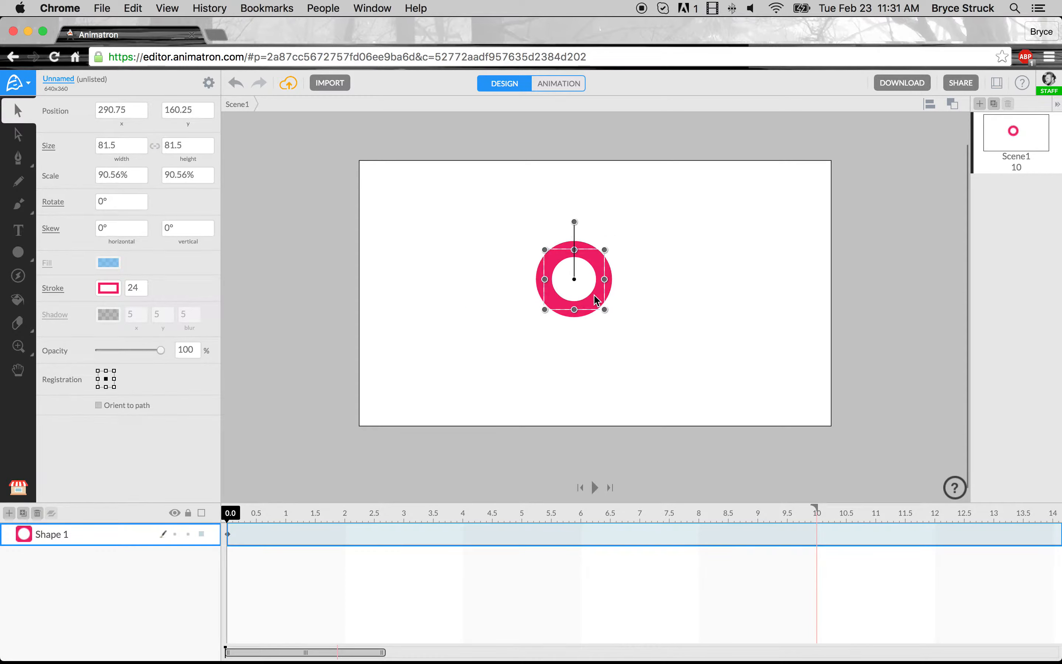
pyautogui.moveTo(600, 303); pyautogui.dragTo(608, 306)
pyautogui.moveTo(613, 254); pyautogui.dragTo(587, 301)
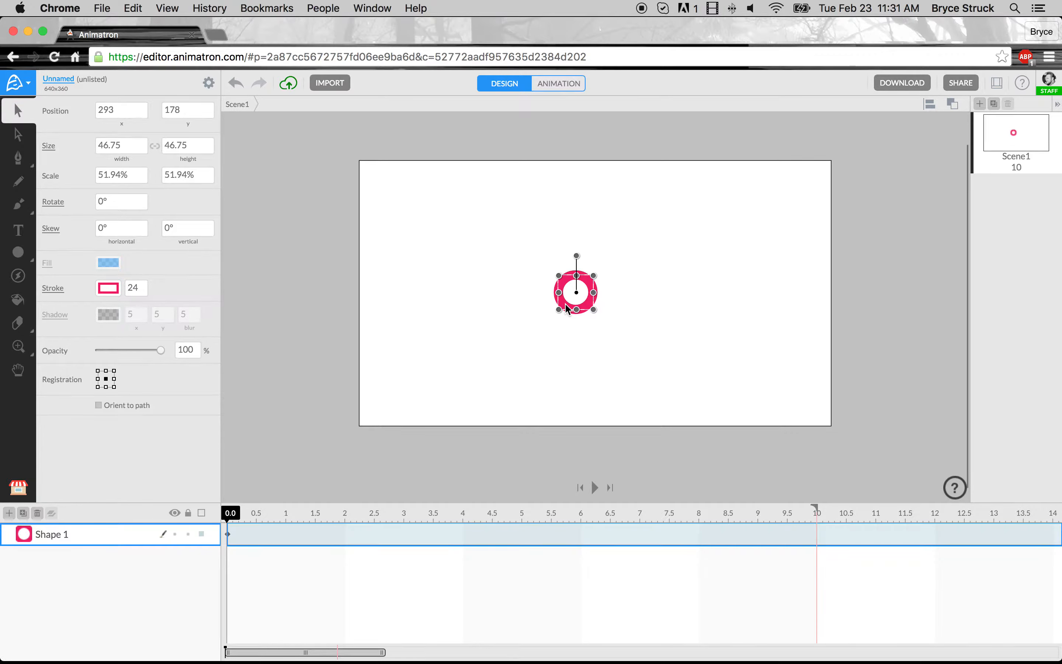
# Duplicate the pink ring, placing the copy at about x 146, y 76, and select each ring's layer in turn.
pyautogui.keyDown('alt'); pyautogui.moveTo(566, 307); pyautogui.dragTo(459, 242); pyautogui.keyUp('alt')
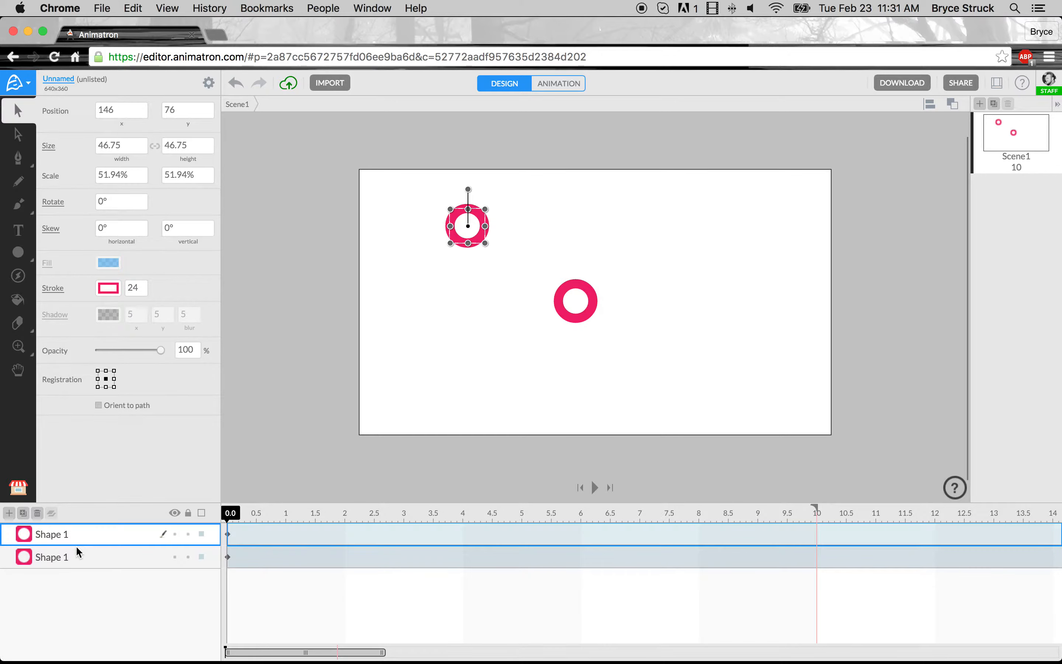
pyautogui.click(63, 550)
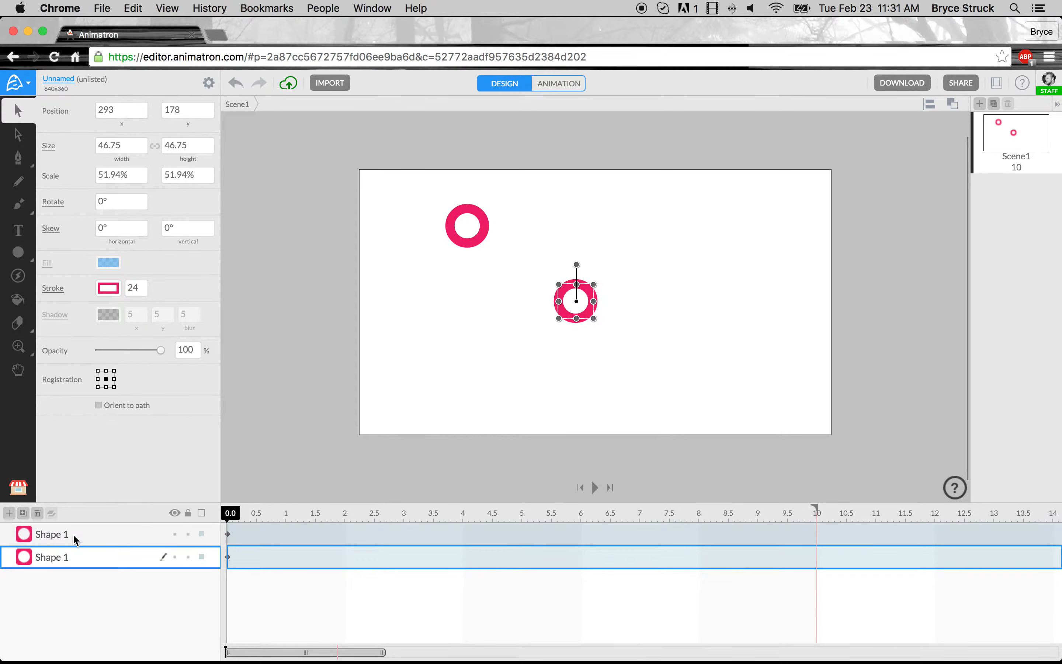
pyautogui.click(73, 534)
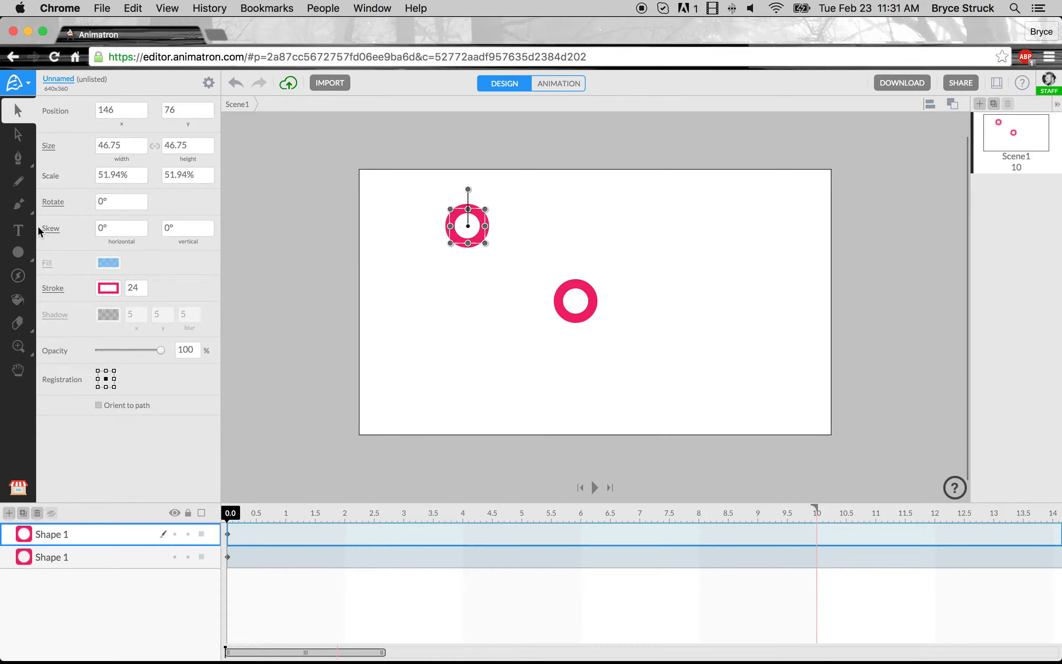
# Add the dotted Easter egg from the Market's Easter shapes to the upper right of the canvas.
pyautogui.click(18, 487)
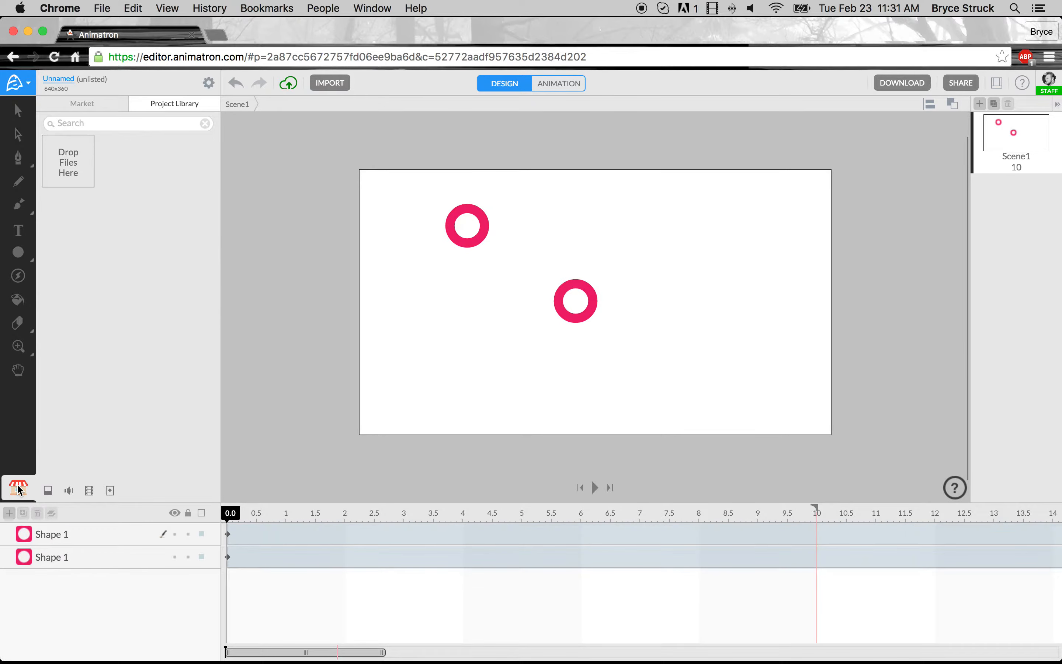
pyautogui.click(104, 110)
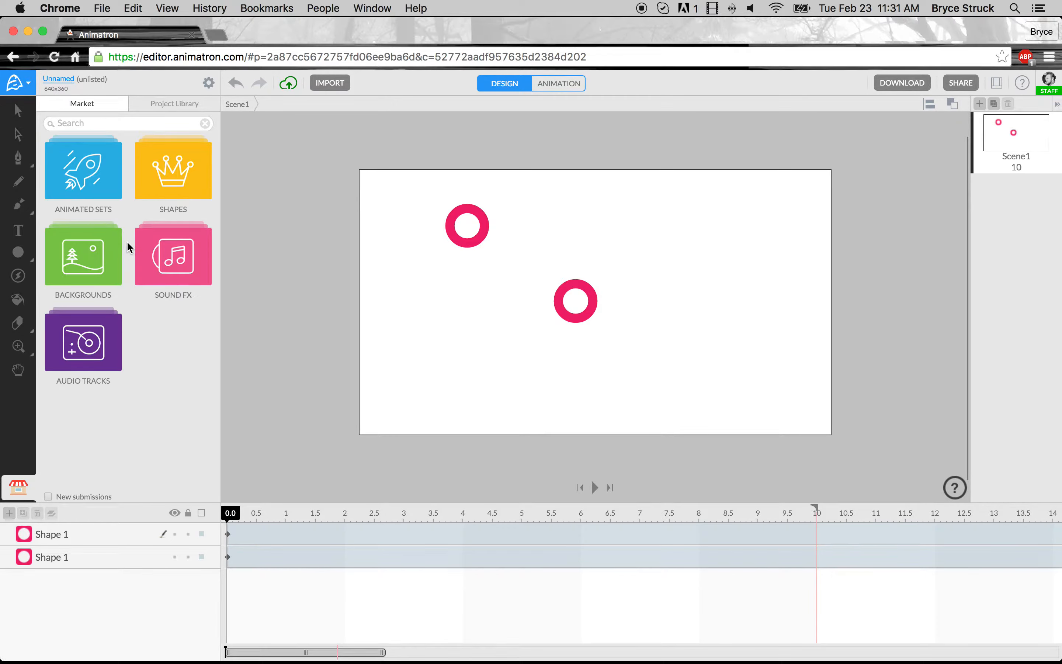
pyautogui.click(175, 178)
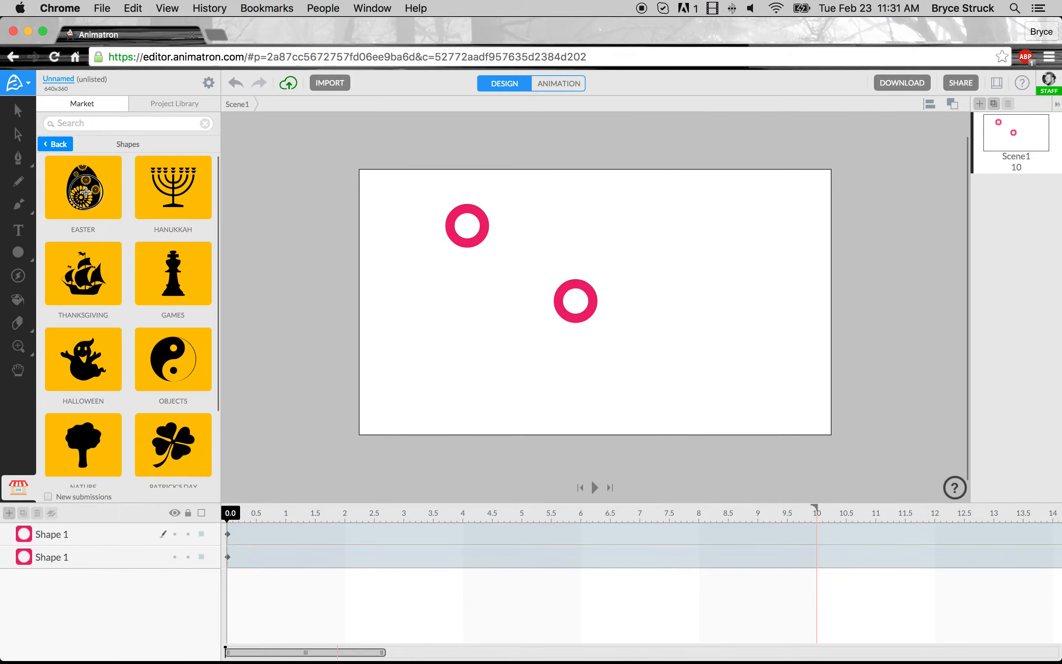
pyautogui.click(86, 192)
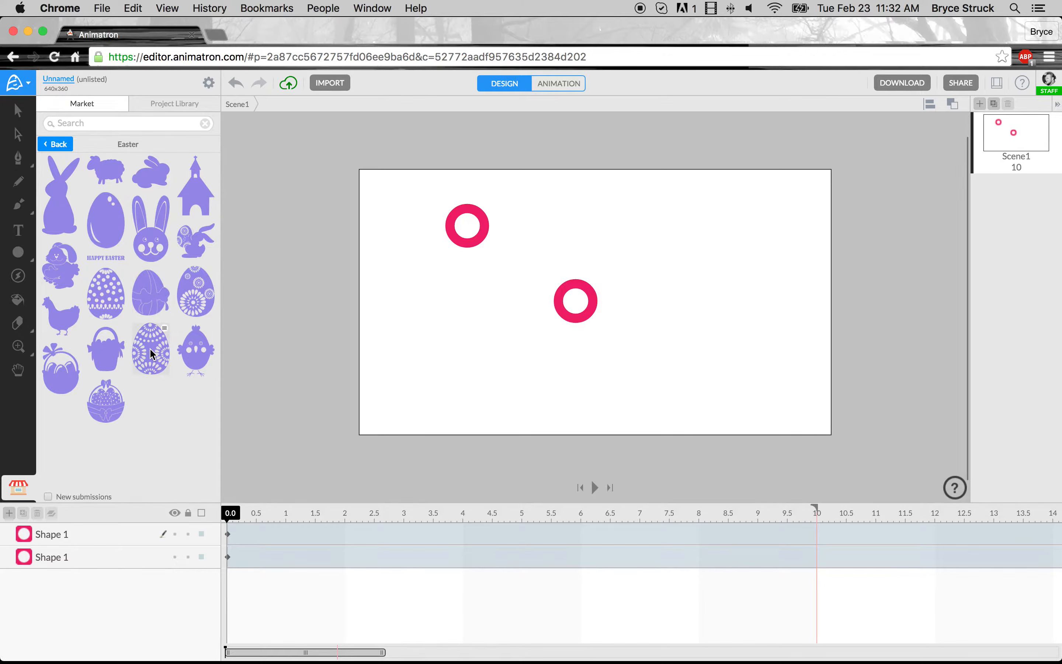
pyautogui.moveTo(109, 315); pyautogui.dragTo(711, 244)
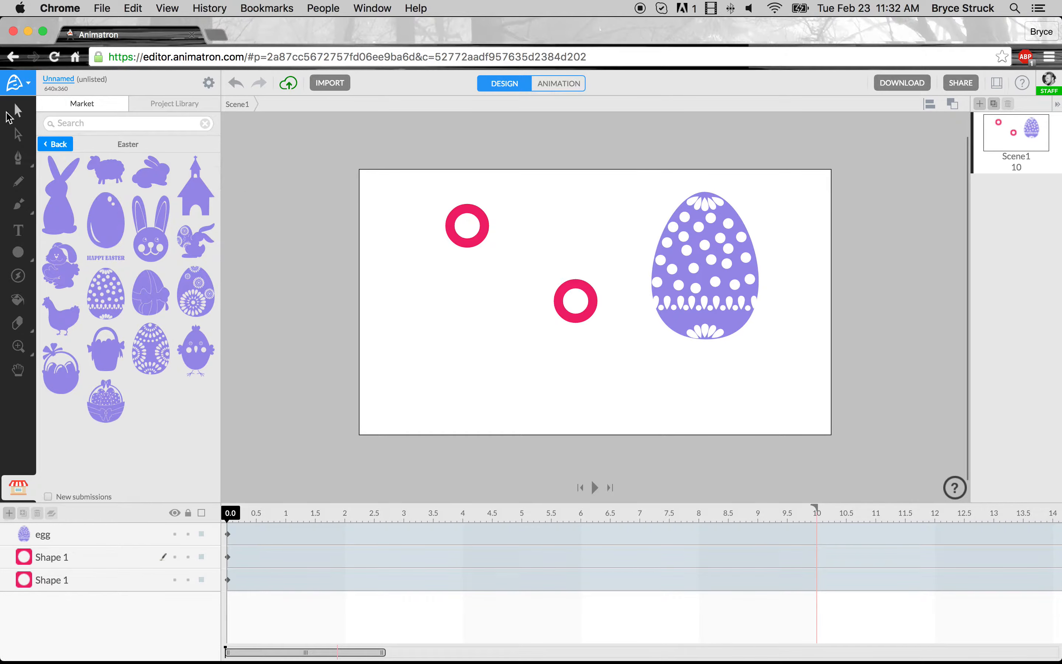
# Add the burst triangle from the Infographics set Health & Safety Icons to the canvas below the rings.
pyautogui.click(55, 140)
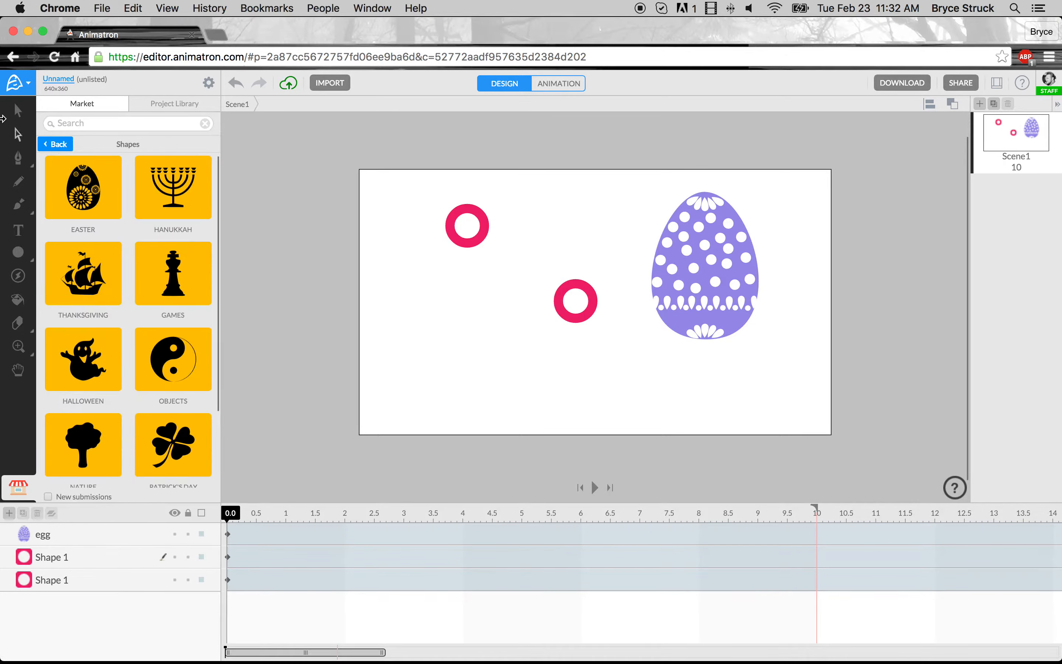
pyautogui.click(57, 145)
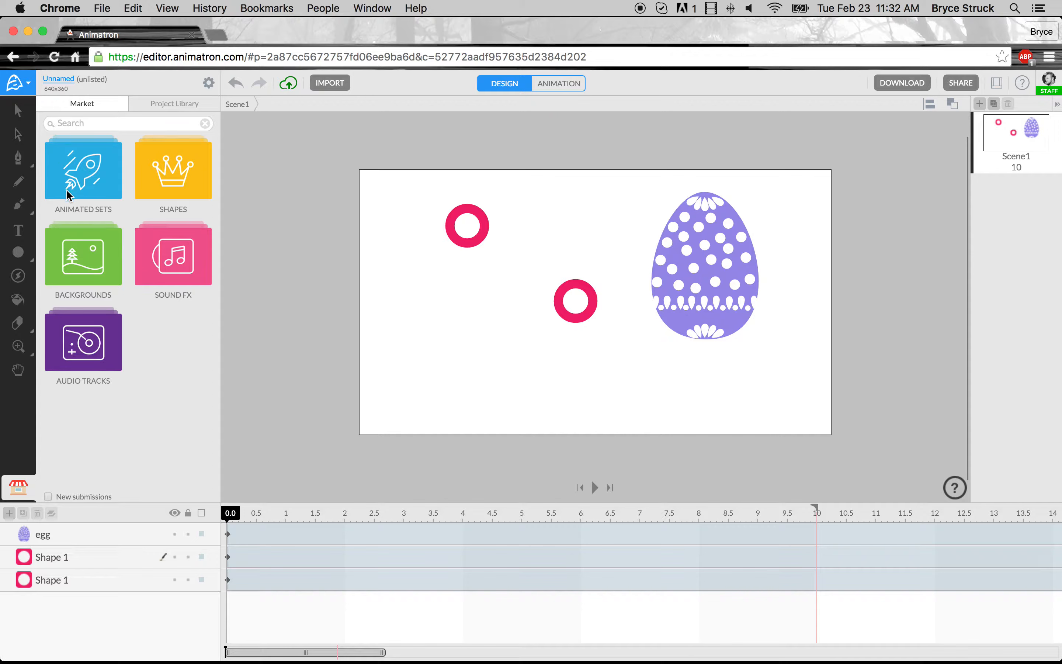
pyautogui.click(90, 182)
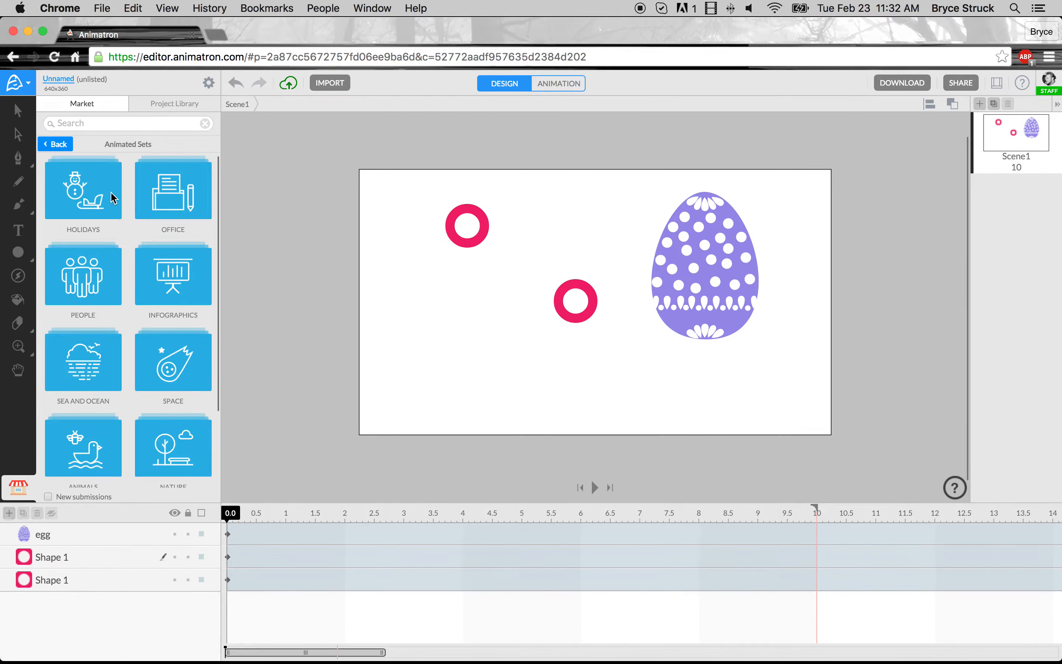
pyautogui.click(150, 285)
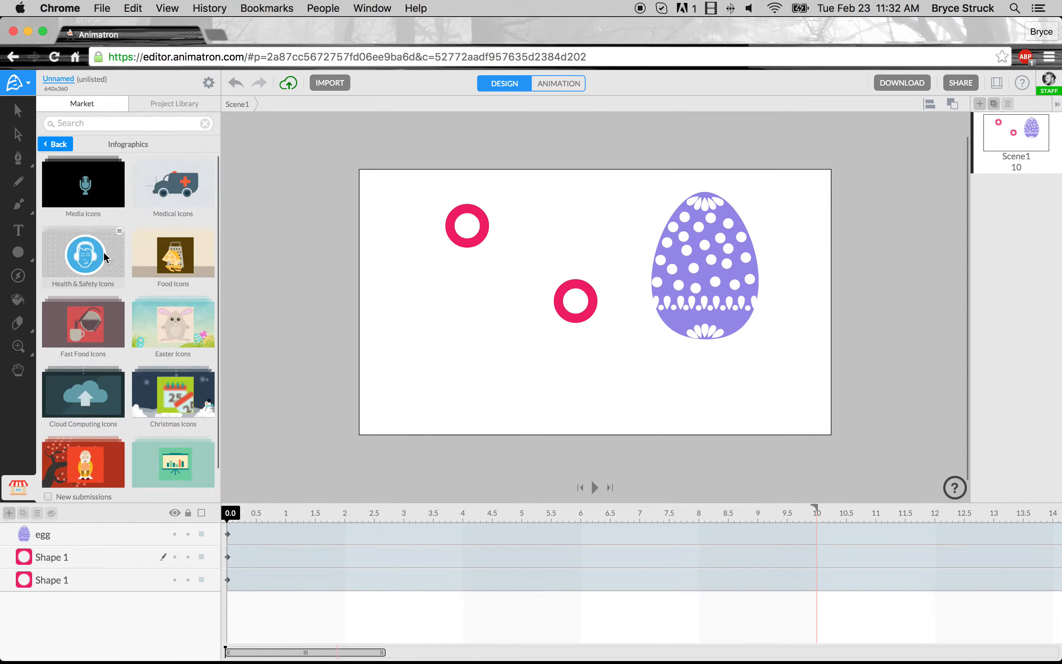
pyautogui.scroll(-2, 104, 257)
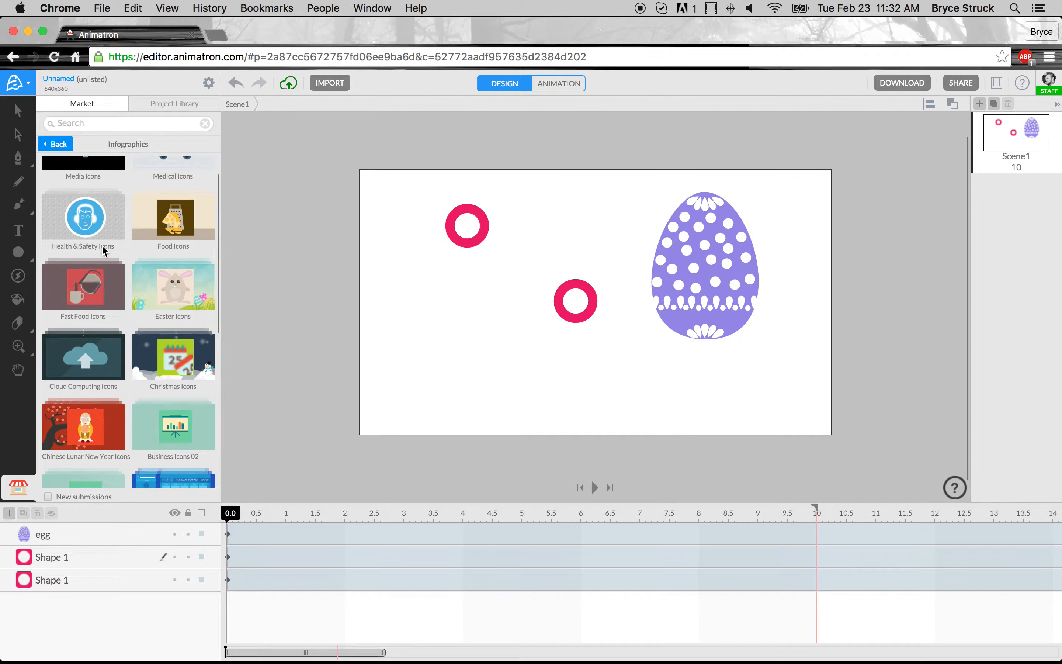
pyautogui.click(101, 219)
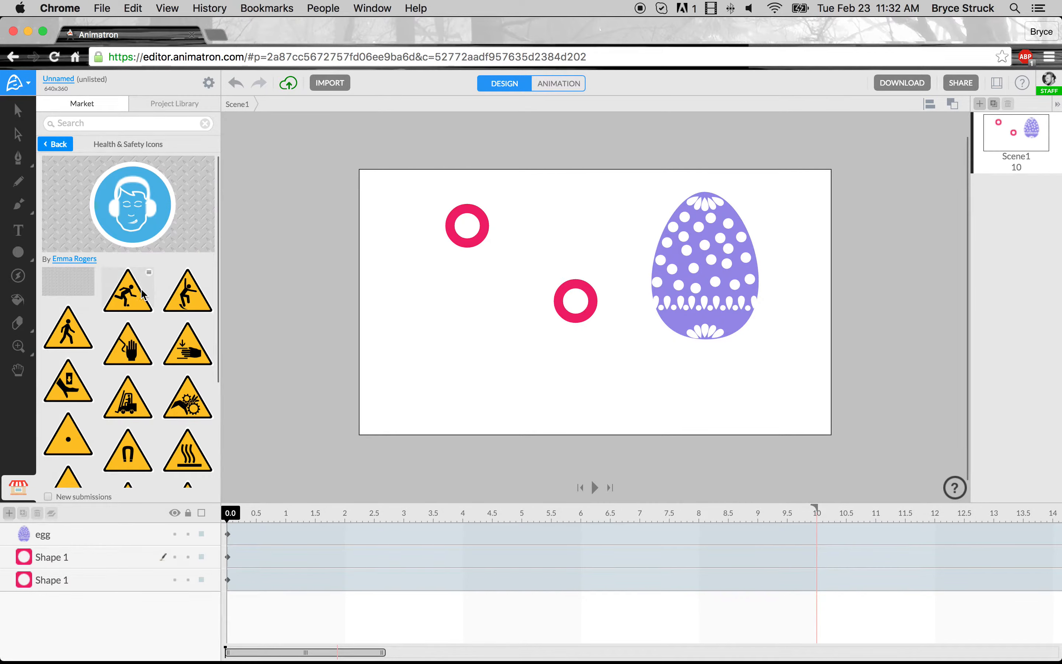
pyautogui.scroll(-5, 141, 294)
pyautogui.moveTo(61, 357); pyautogui.dragTo(496, 346)
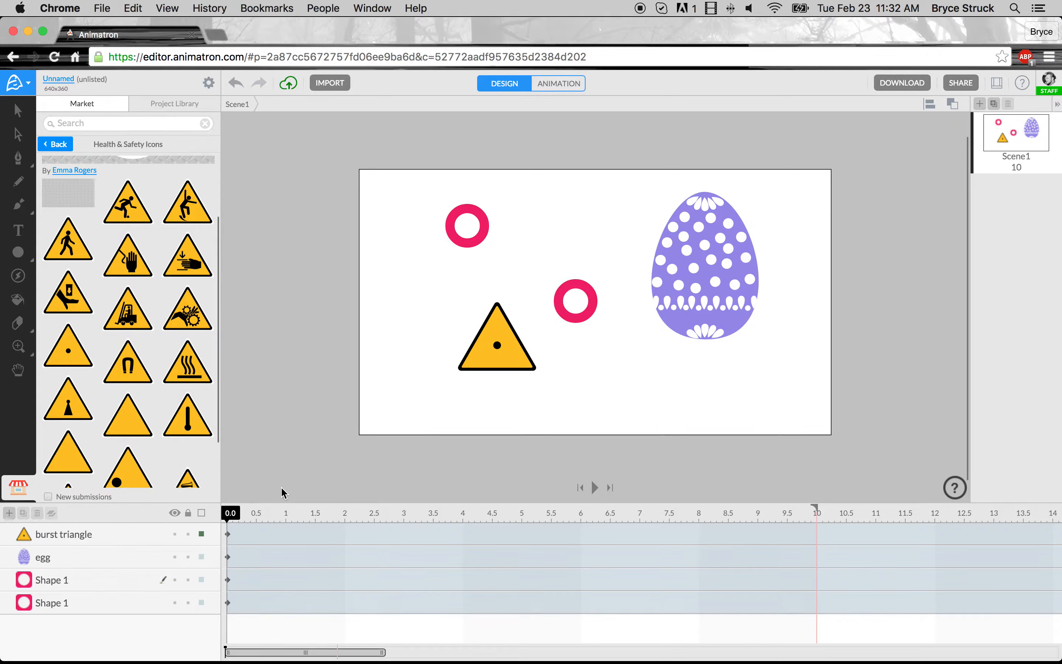
# Play the scene from the start to preview the burst triangle's animation, and return the playhead to 0.
pyautogui.moveTo(293, 517); pyautogui.dragTo(222, 514)
pyautogui.press('space')
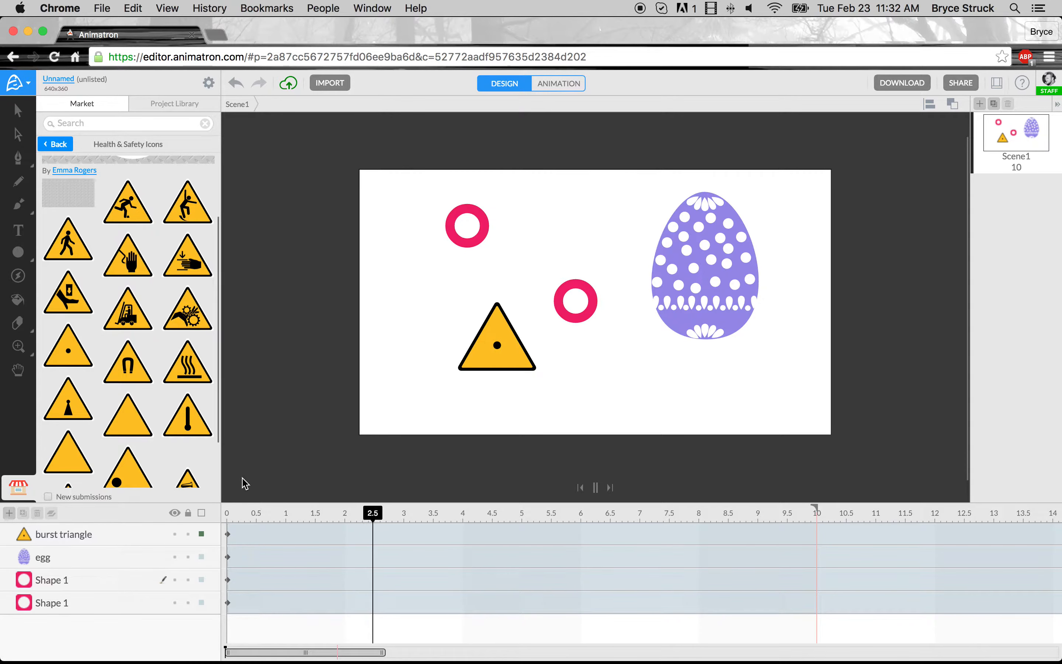
pyautogui.press('space')
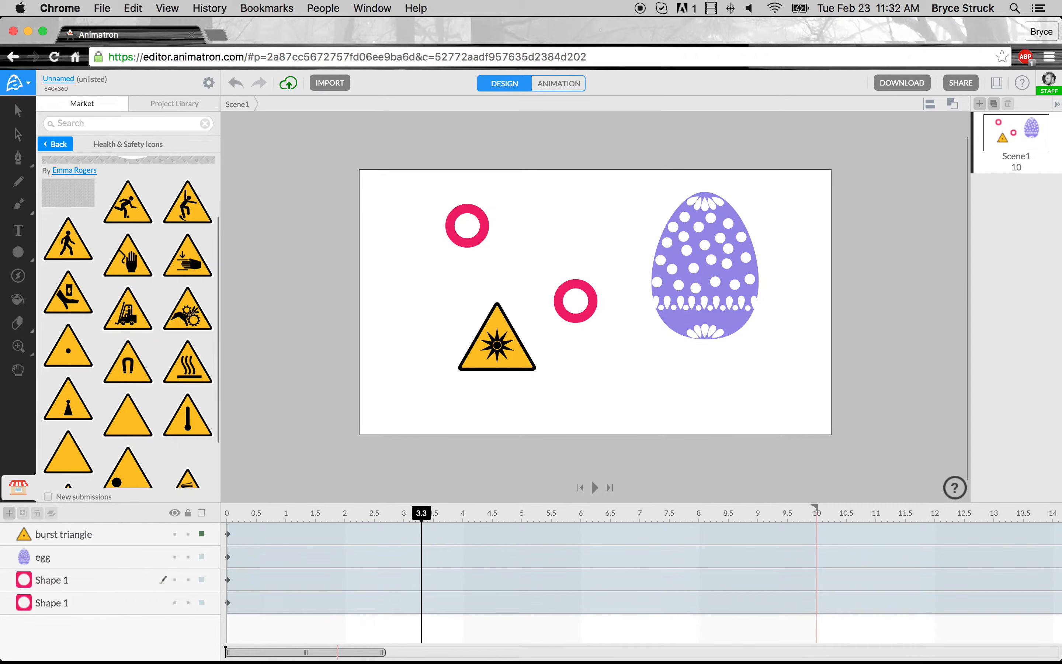
pyautogui.click(228, 512)
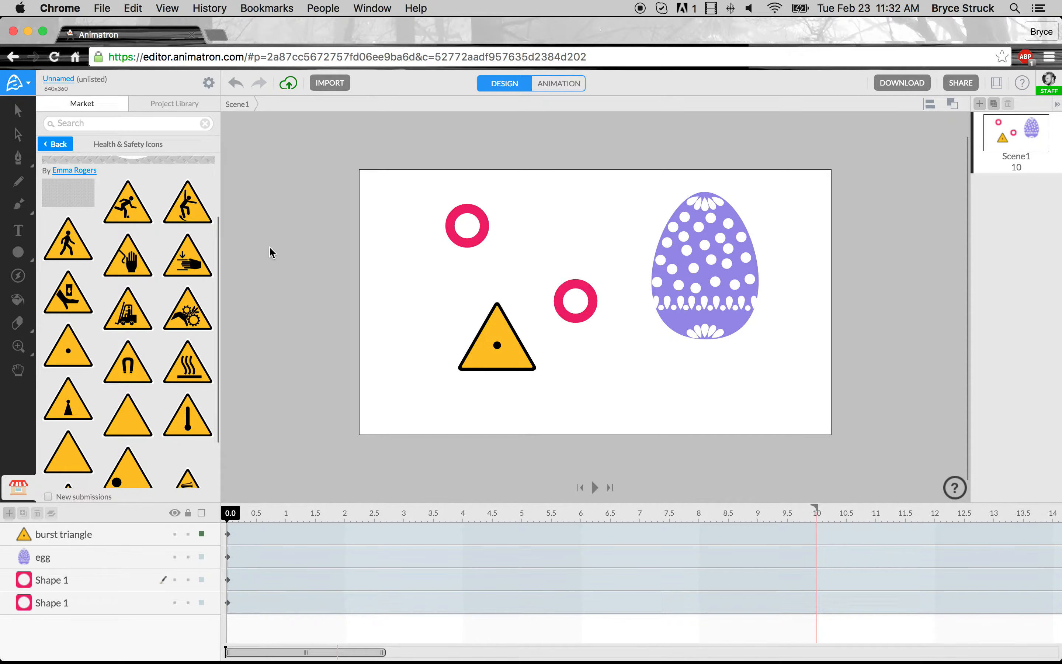
# Move the burst triangle down to about x 173, y 274 and preview its built-in animation up to 2.1 seconds.
pyautogui.click(18, 110)
pyautogui.click(784, 422)
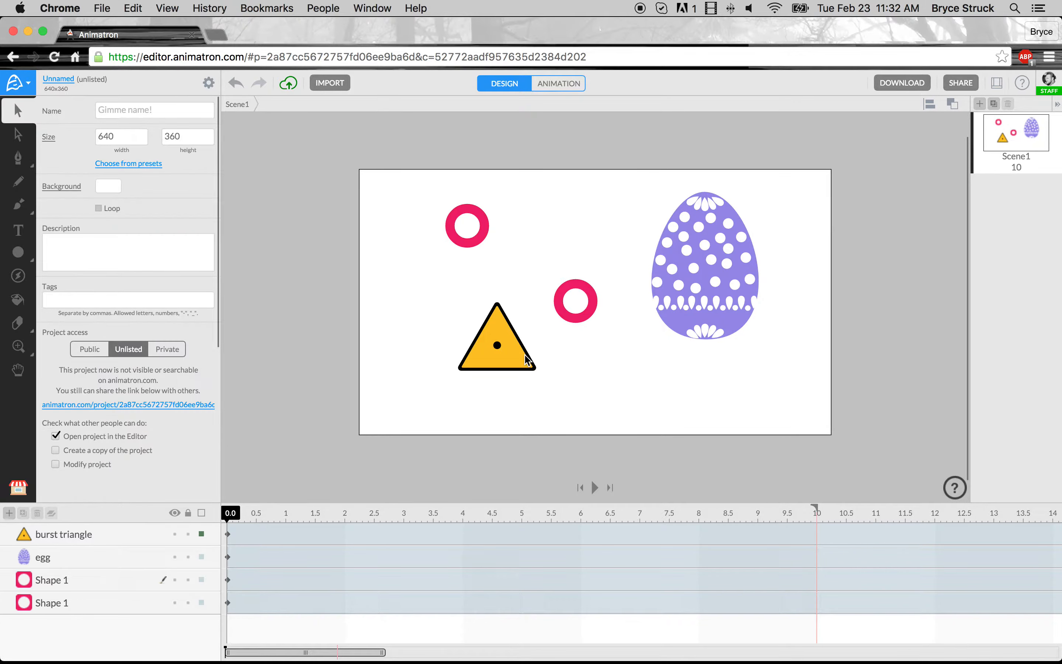
pyautogui.moveTo(500, 351); pyautogui.dragTo(490, 386)
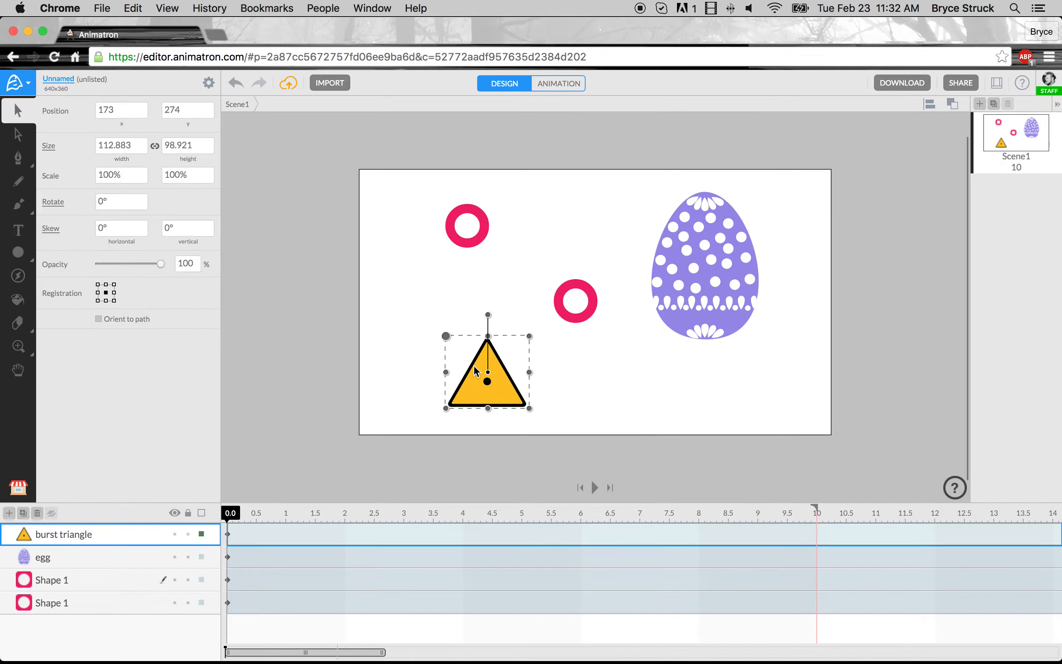
pyautogui.click(344, 517)
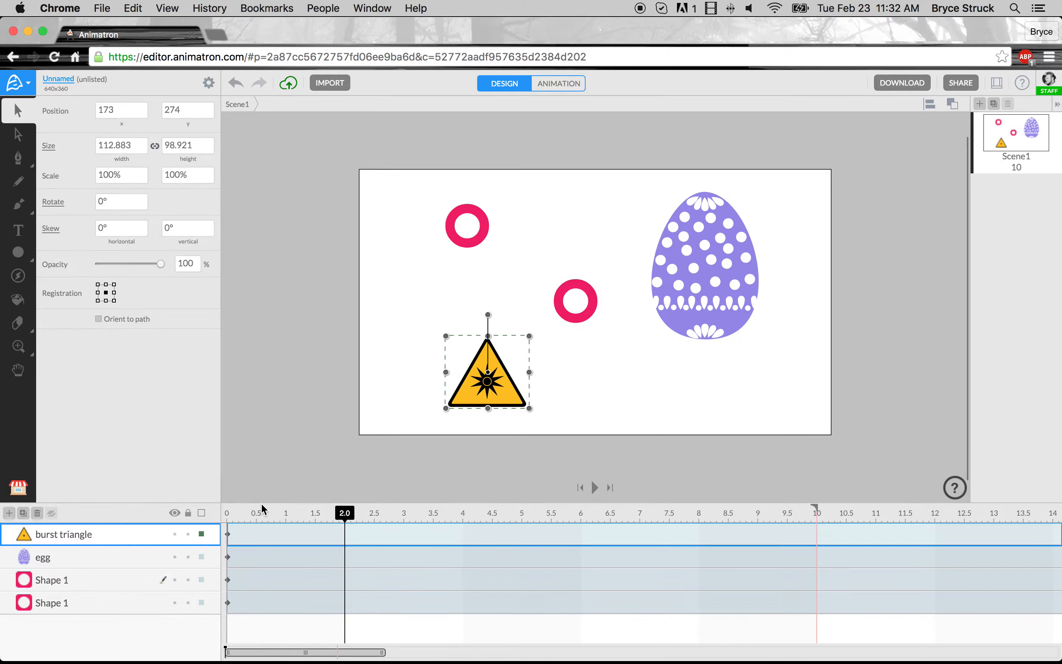
pyautogui.moveTo(296, 512); pyautogui.dragTo(351, 513)
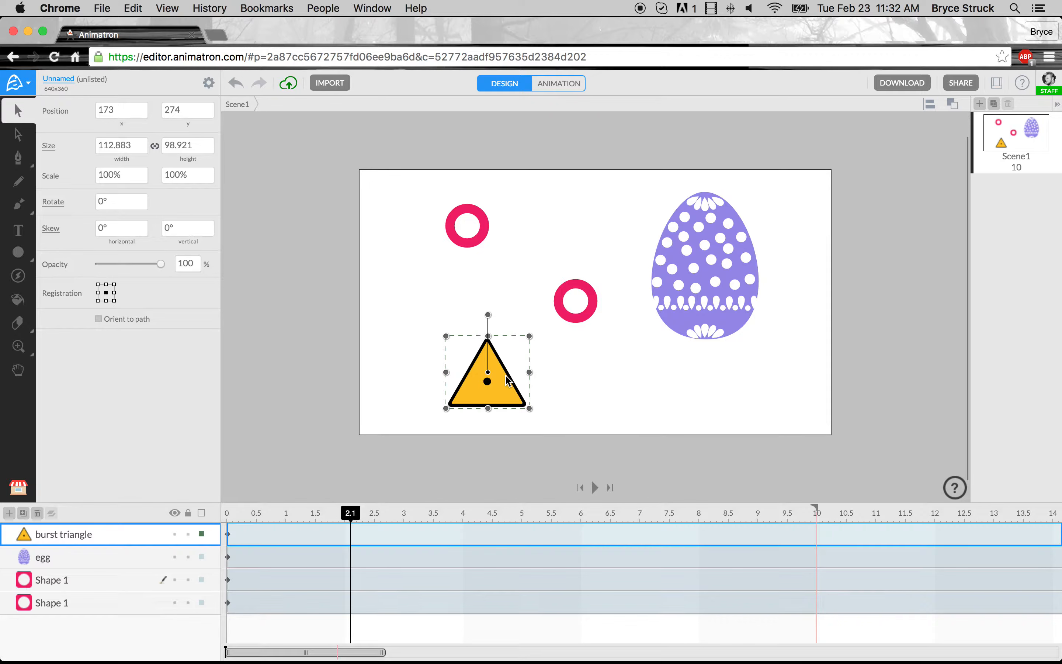
# Move the burst triangle to about x 344, y 270, and animate it to about x 127, y 251 at 2.1 seconds.
pyautogui.moveTo(508, 381); pyautogui.dragTo(634, 378)
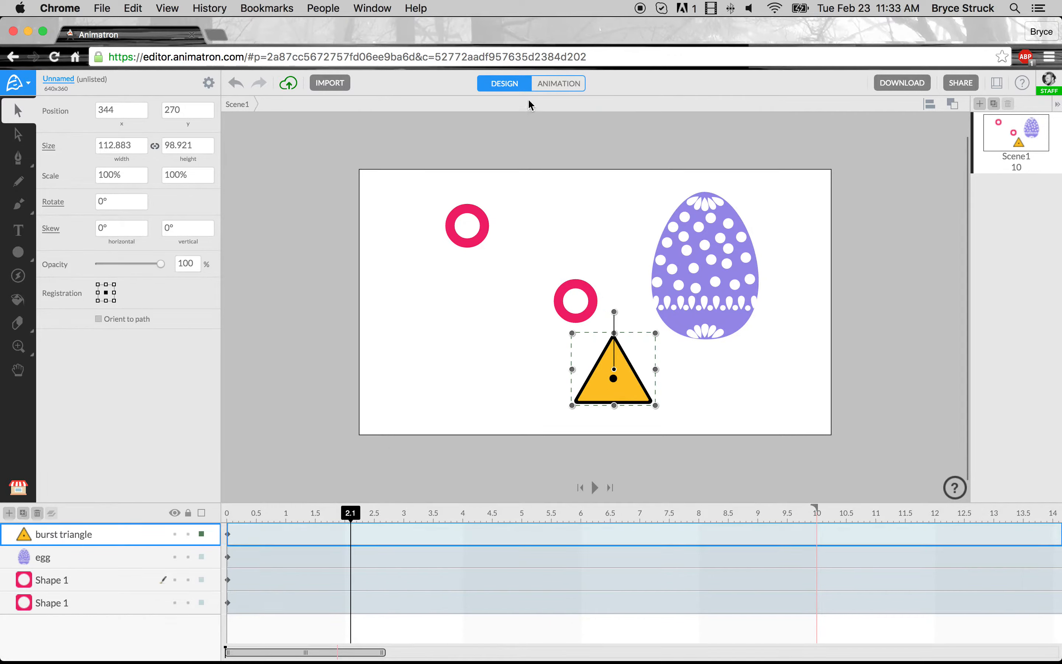
pyautogui.click(543, 89)
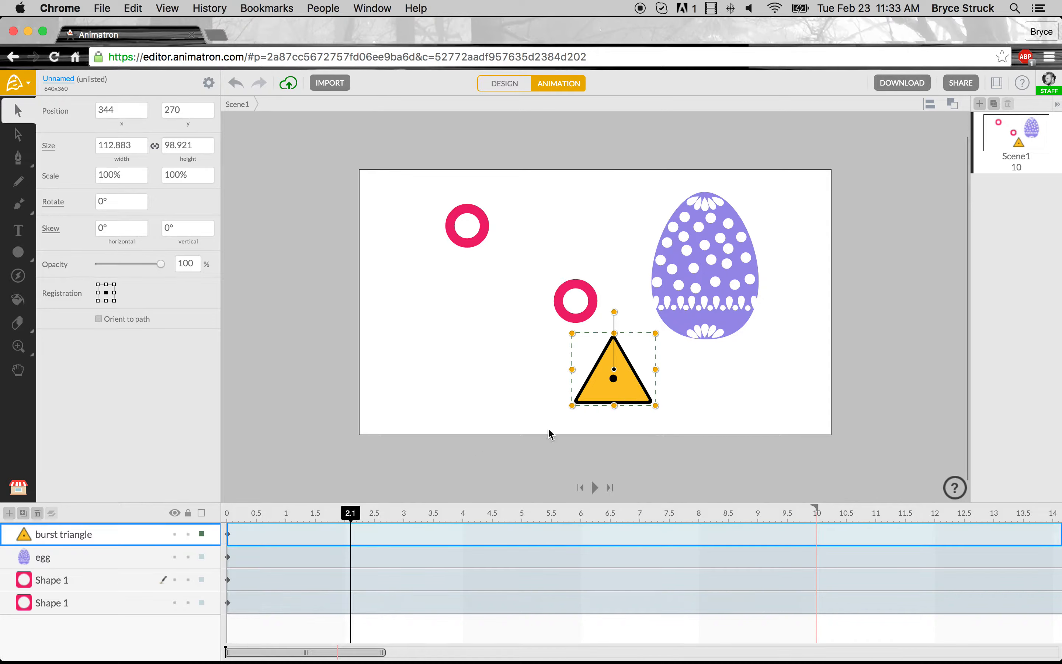
pyautogui.moveTo(622, 394); pyautogui.dragTo(463, 381)
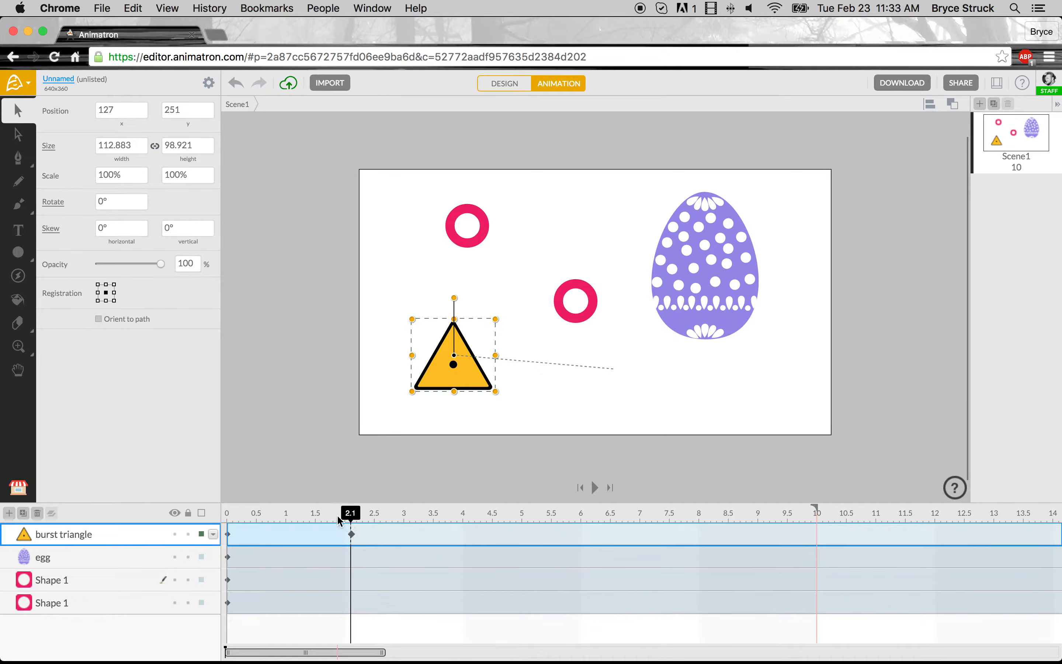
# Scale the burst triangle to 177% at 2.1 seconds in animation mode and advance the playhead to 2.9 seconds.
pyautogui.moveTo(351, 512)
pyautogui.mouseDown()
pyautogui.moveTo(226, 512)
pyautogui.moveTo(351, 514)
pyautogui.mouseUp()
pyautogui.moveTo(125, 173); pyautogui.dragTo(185, 171)
pyautogui.moveTo(350, 513)
pyautogui.mouseDown()
pyautogui.moveTo(229, 514)
pyautogui.moveTo(350, 513)
pyautogui.mouseUp()
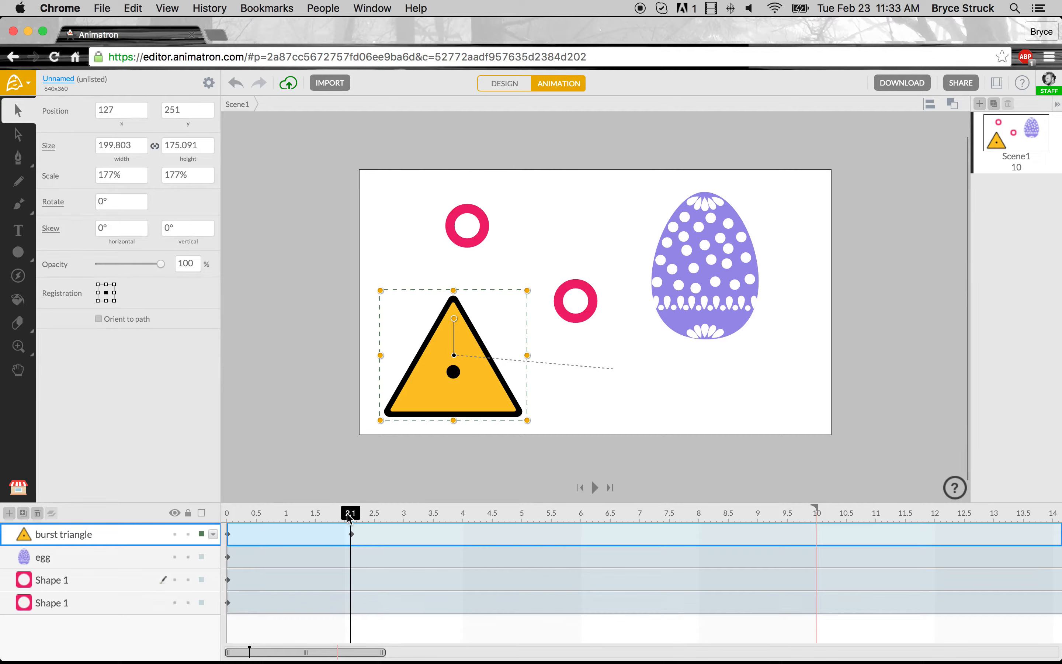
pyautogui.moveTo(349, 516); pyautogui.dragTo(397, 513)
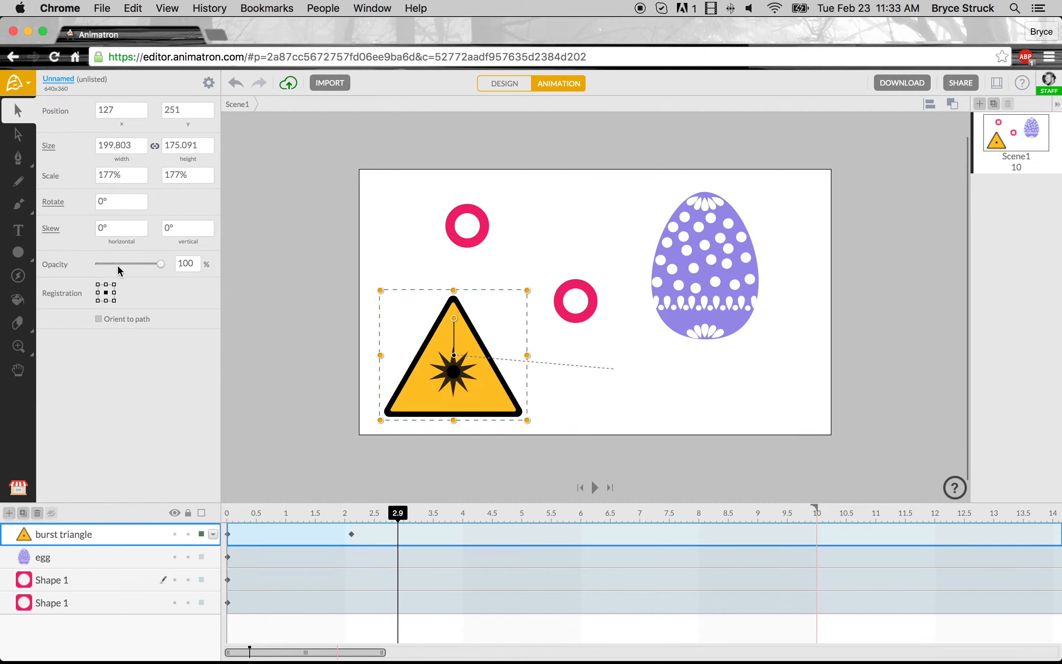
# Try reducing the burst triangle's opacity, undo its opacity, scale and position animation, and return the playhead to 0.
pyautogui.click(132, 264)
pyautogui.moveTo(401, 516)
pyautogui.mouseDown()
pyautogui.moveTo(289, 512)
pyautogui.moveTo(397, 511)
pyautogui.moveTo(388, 517)
pyautogui.mouseUp()
pyautogui.press('super+z')
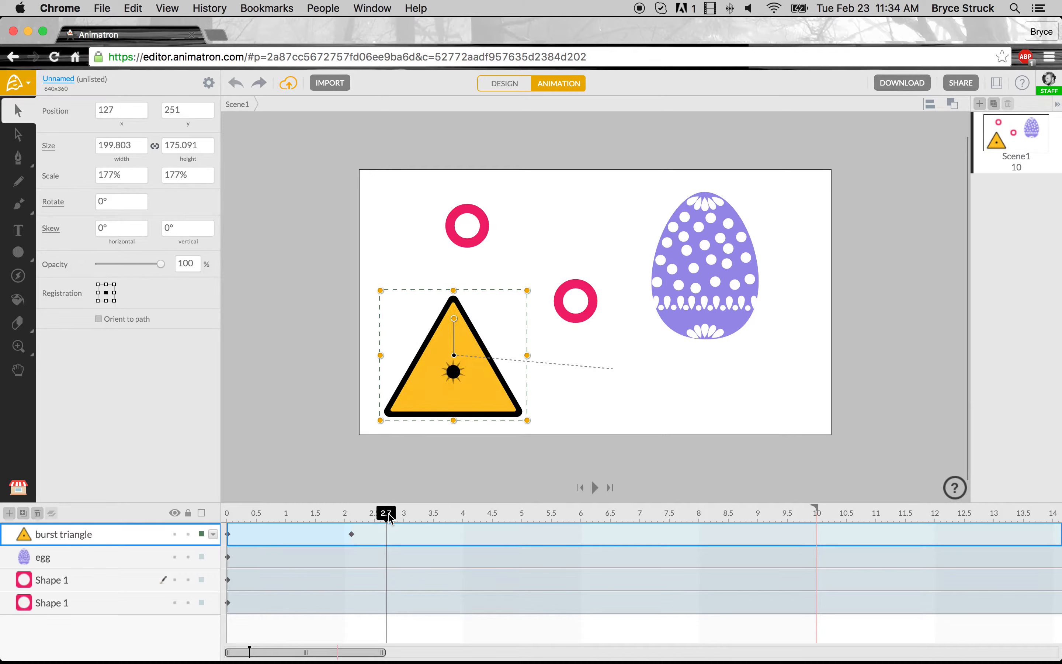
pyautogui.press('super+z')
pyautogui.press('super+z')
pyautogui.moveTo(388, 514); pyautogui.dragTo(228, 514)
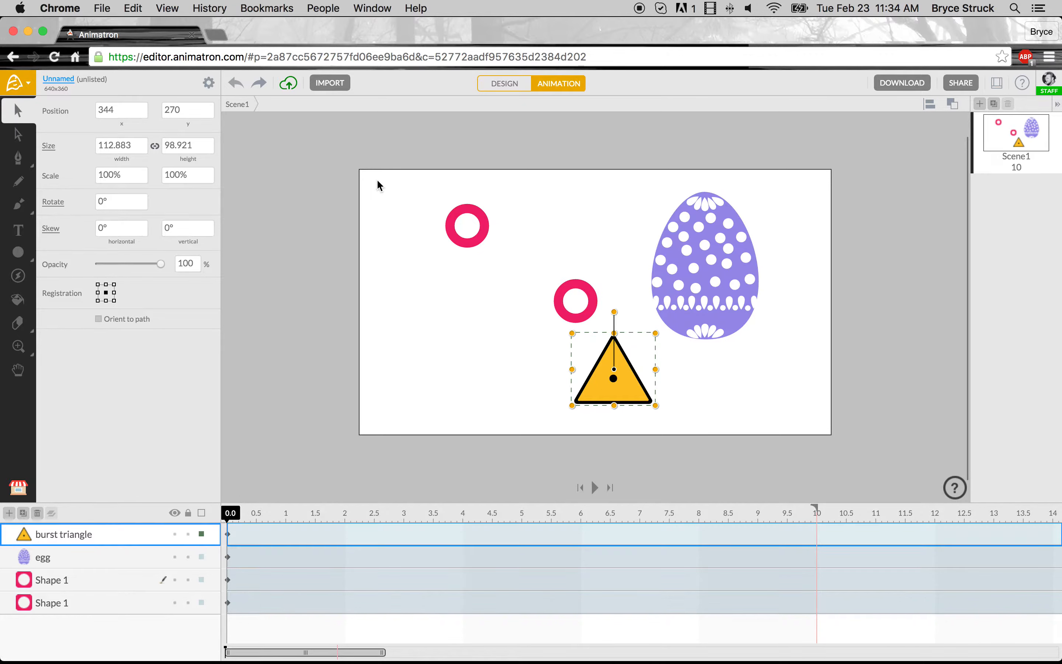
# In design mode, move the burst triangle to about x 361, y 268 at 2.7 seconds and scrub back to 0.
pyautogui.click(501, 87)
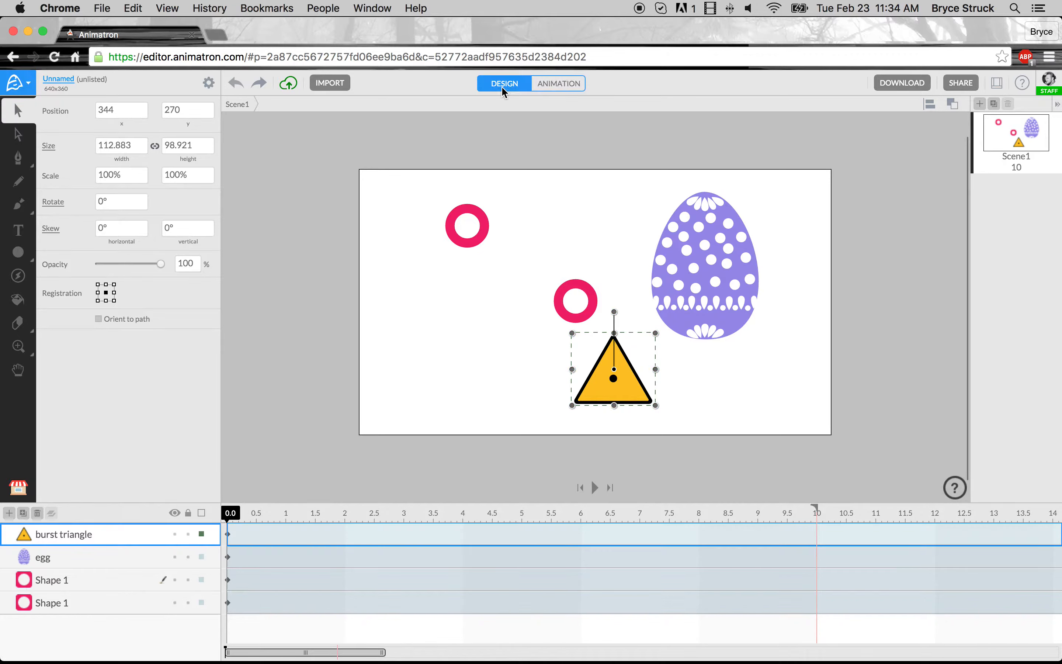
pyautogui.click(386, 513)
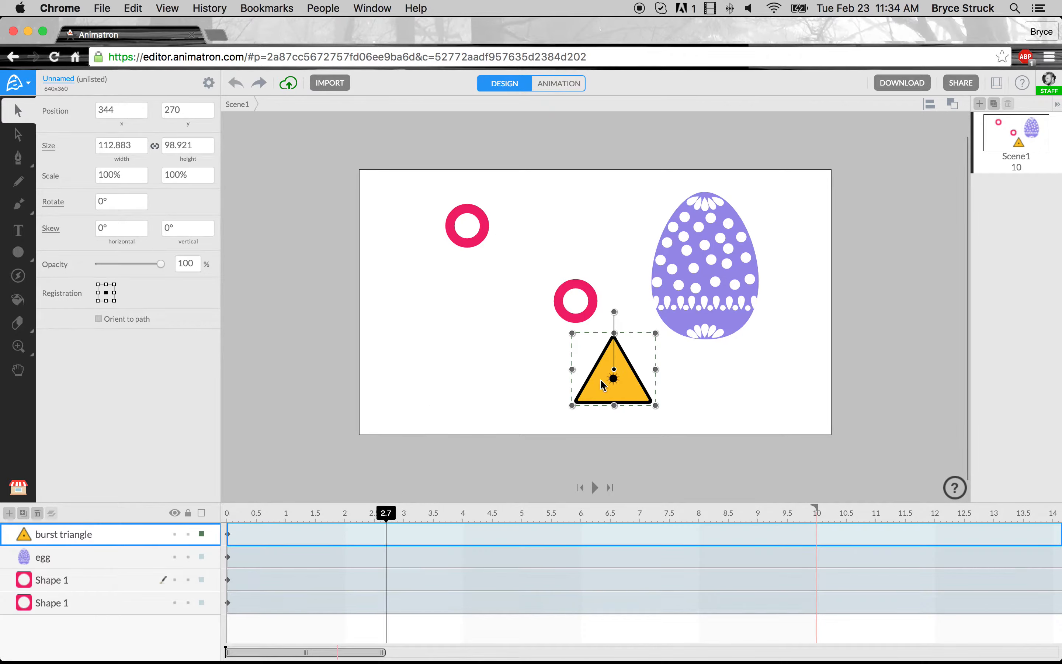
pyautogui.moveTo(577, 376)
pyautogui.mouseDown()
pyautogui.moveTo(511, 373)
pyautogui.moveTo(591, 371)
pyautogui.mouseUp()
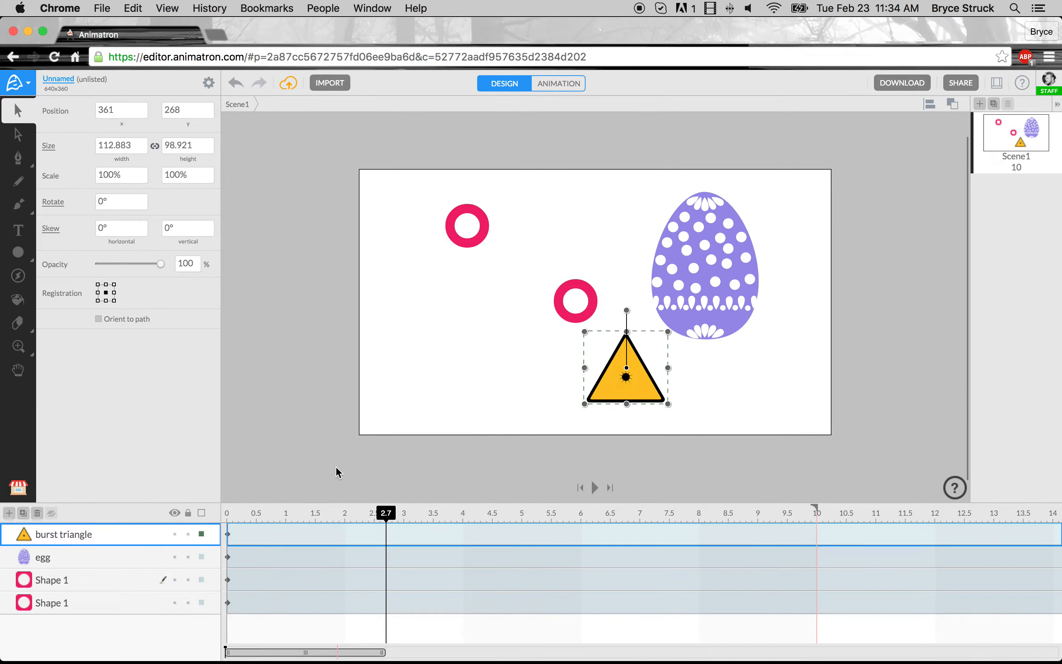
pyautogui.moveTo(353, 512); pyautogui.dragTo(210, 517)
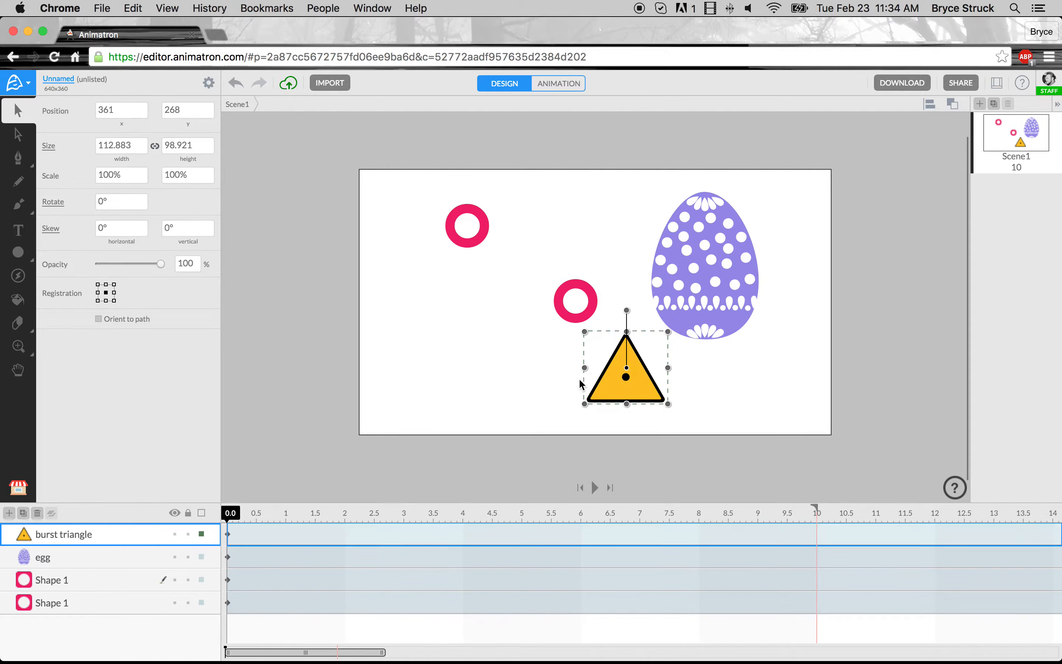
# Shrink the burst triangle to about 72.59% and place it at about x 160, y 279.
pyautogui.moveTo(618, 383); pyautogui.dragTo(446, 373)
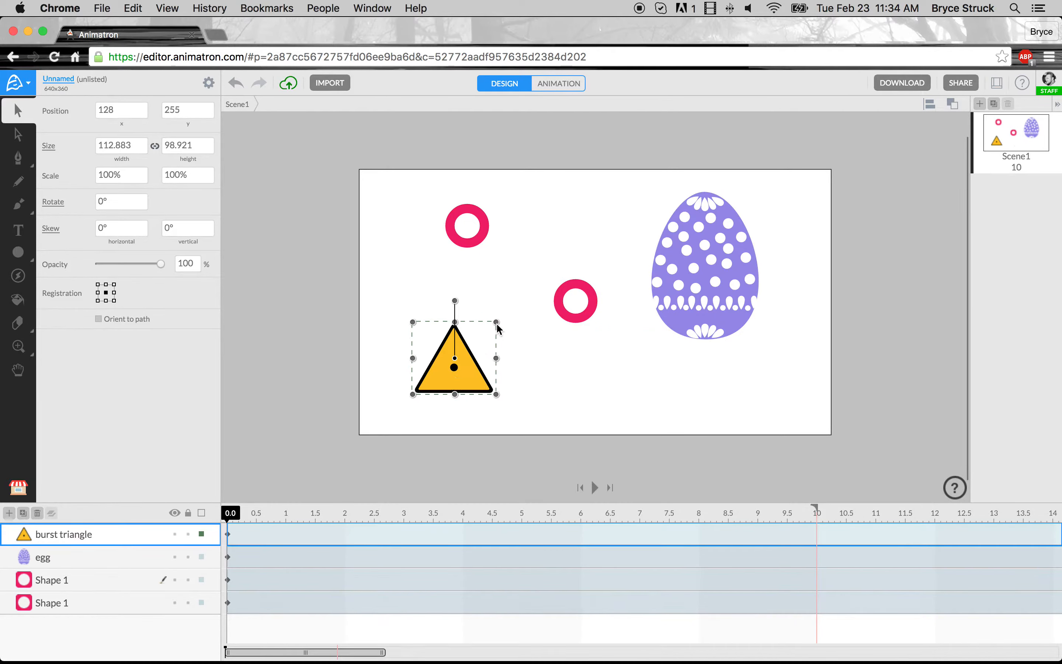
pyautogui.moveTo(496, 326); pyautogui.dragTo(472, 345)
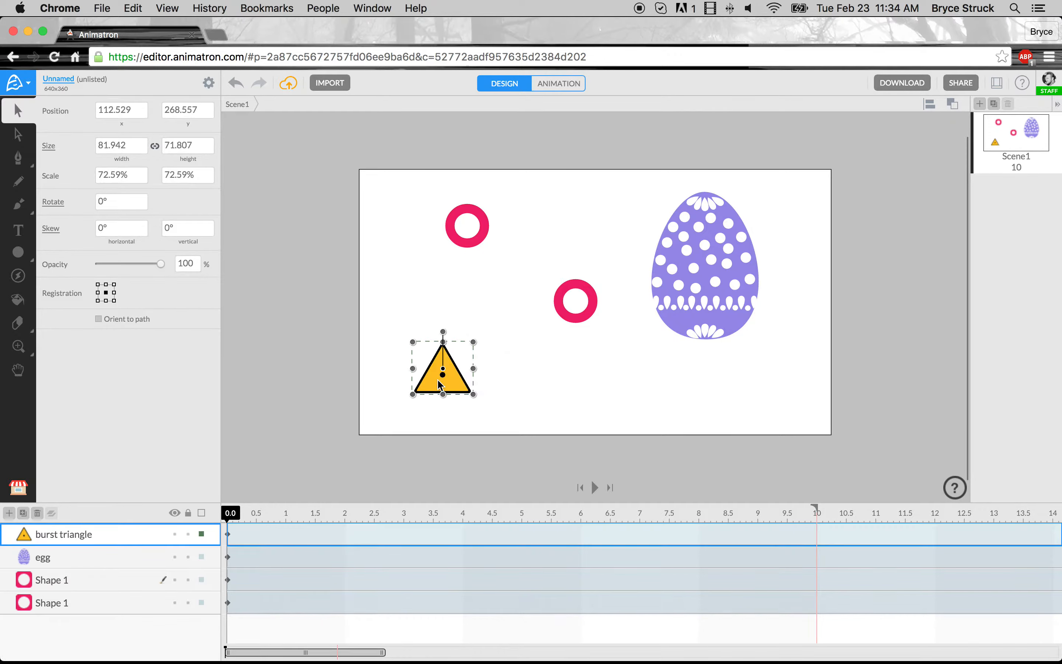
pyautogui.click(441, 404)
pyautogui.moveTo(441, 404); pyautogui.dragTo(476, 407)
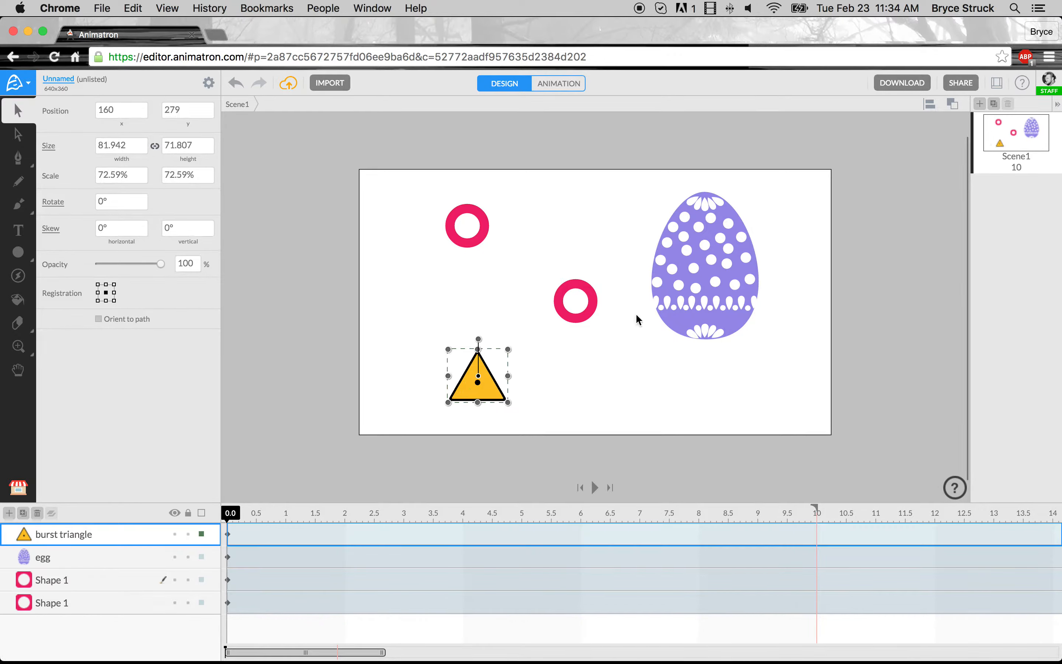
# Shrink the Easter egg to about a quarter of its size and nudge the lower ring slightly up and right.
pyautogui.click(699, 296)
pyautogui.moveTo(755, 198); pyautogui.dragTo(737, 266)
pyautogui.click(575, 306)
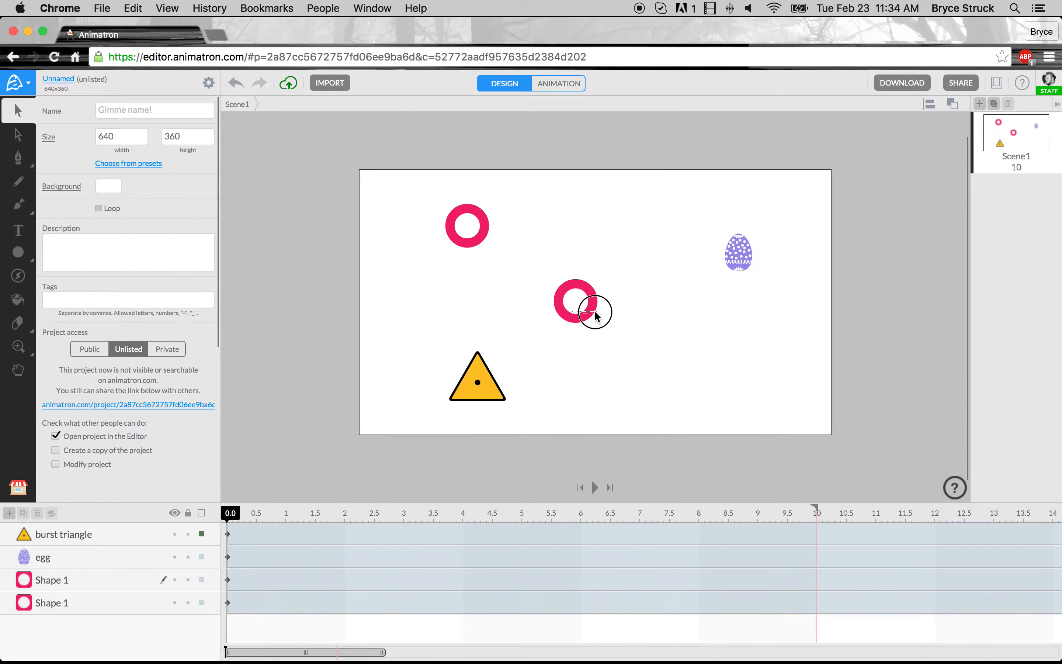
pyautogui.click(574, 316)
pyautogui.moveTo(564, 319)
pyautogui.mouseDown()
pyautogui.moveTo(601, 317)
pyautogui.moveTo(576, 314)
pyautogui.mouseUp()
pyautogui.click(534, 310)
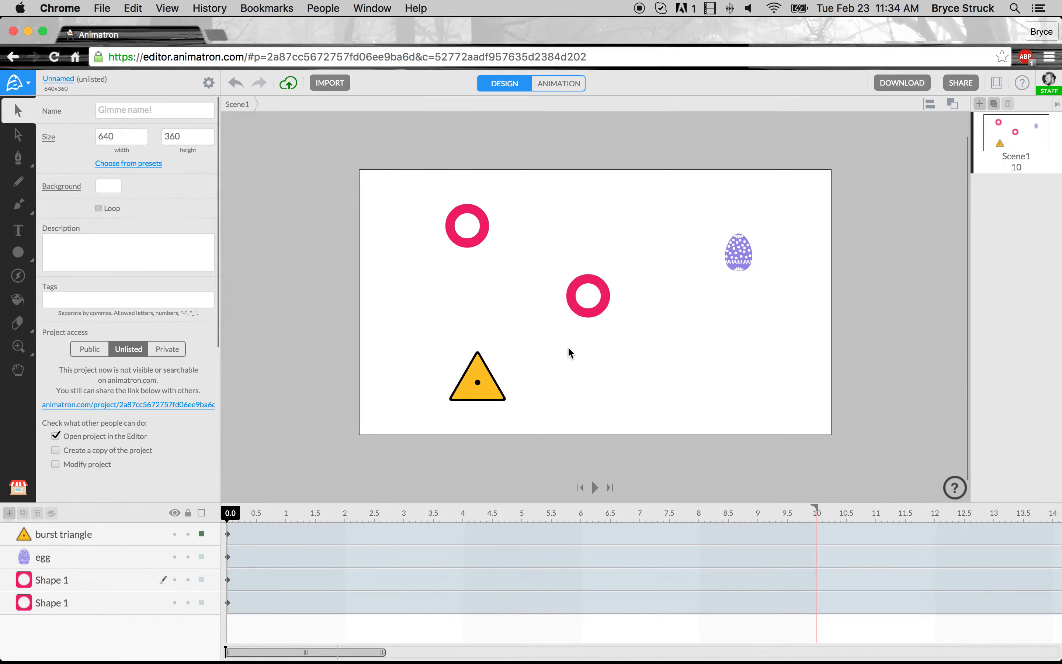
# Draw an open two-segment orange line, about 107 by 60, below the upper ring with the Line tool and select it.
pyautogui.moveTo(18, 253); pyautogui.dragTo(49, 256)
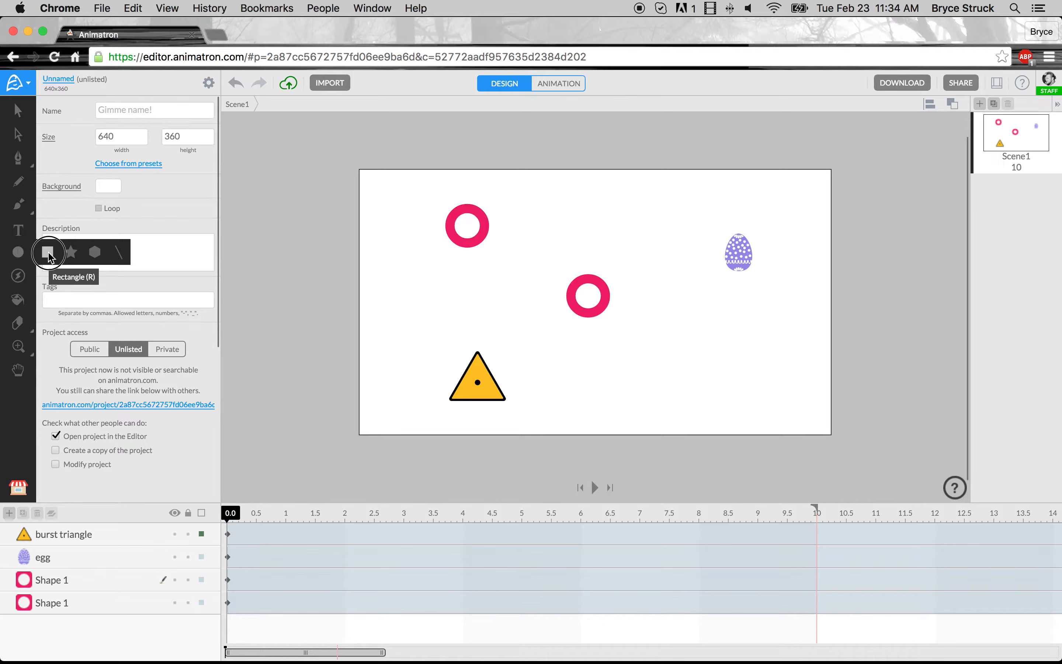
pyautogui.moveTo(48, 253); pyautogui.dragTo(120, 255)
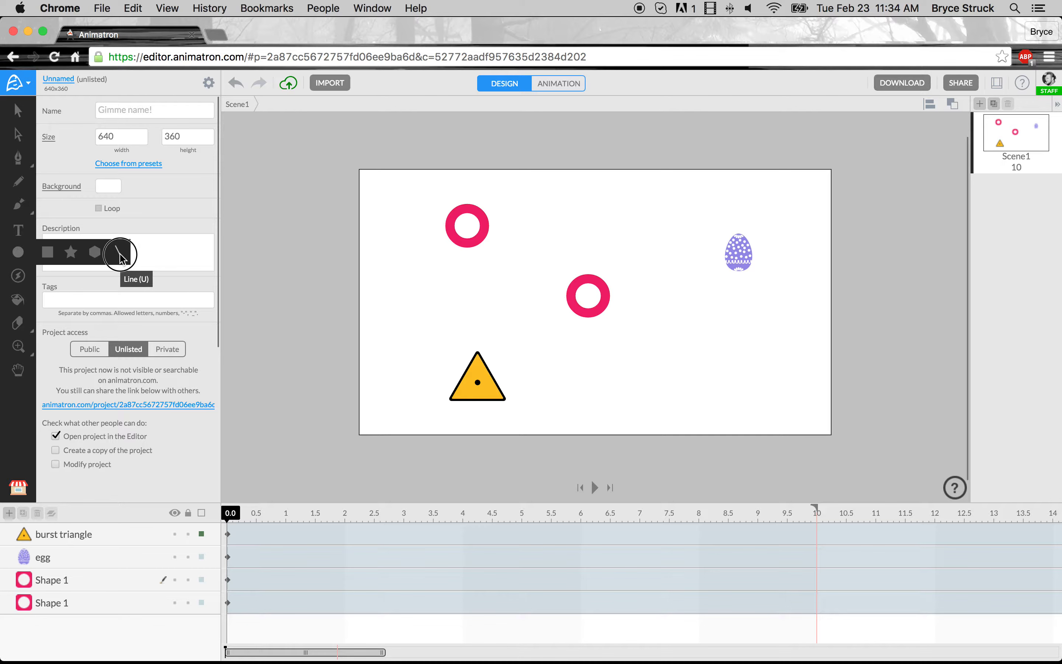
pyautogui.click(120, 254)
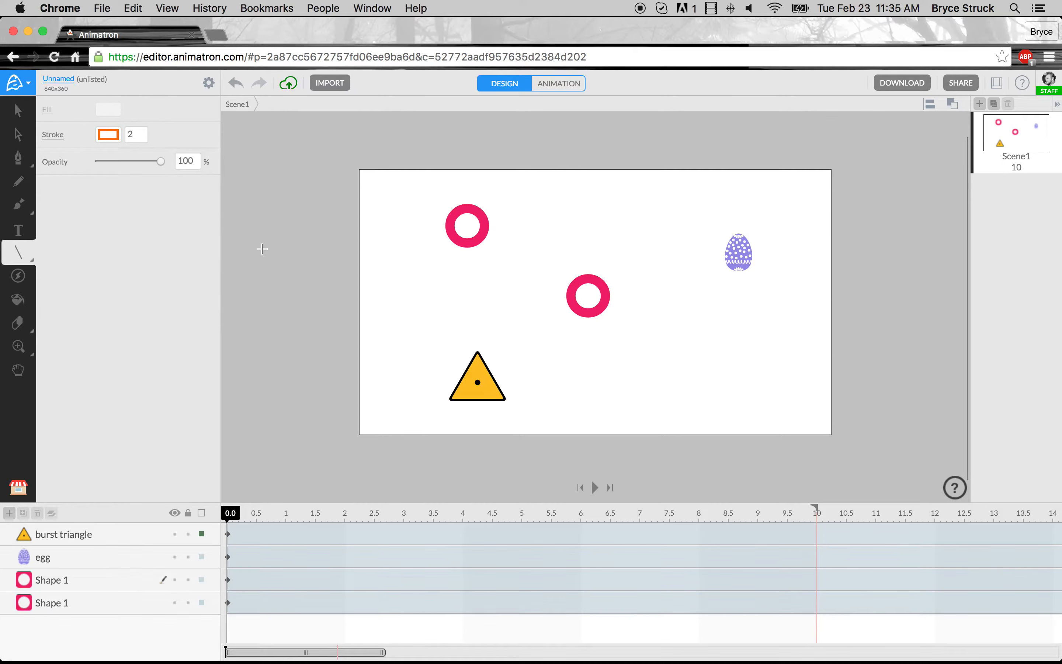
pyautogui.moveTo(426, 262)
pyautogui.mouseDown()
pyautogui.moveTo(512, 316)
pyautogui.moveTo(433, 292)
pyautogui.moveTo(469, 308)
pyautogui.mouseUp()
pyautogui.rightClick(405, 307)
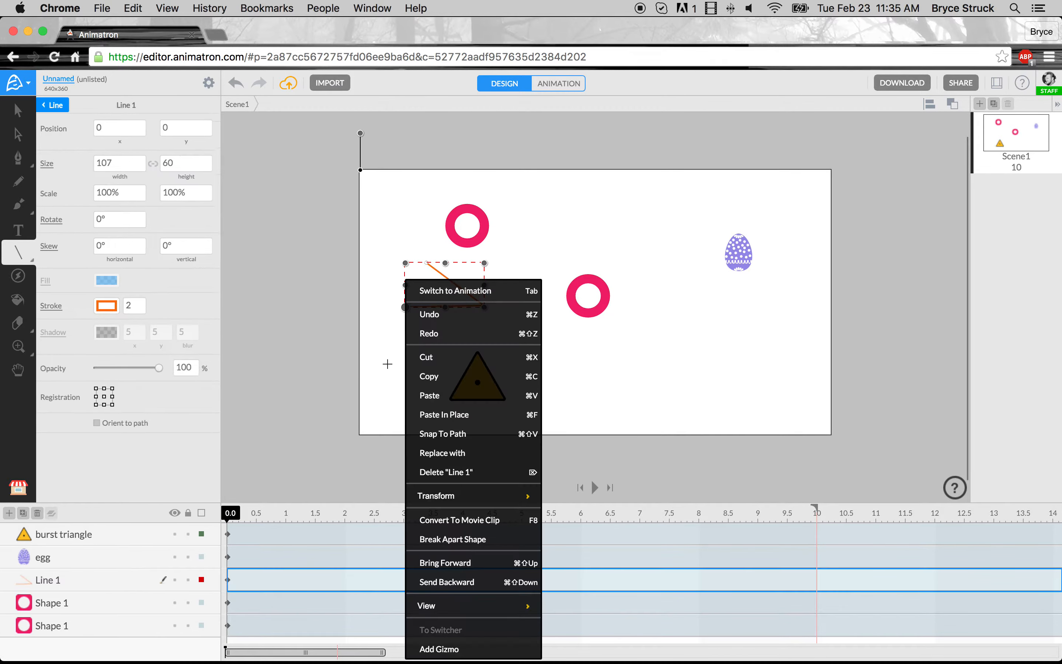
pyautogui.click(378, 330)
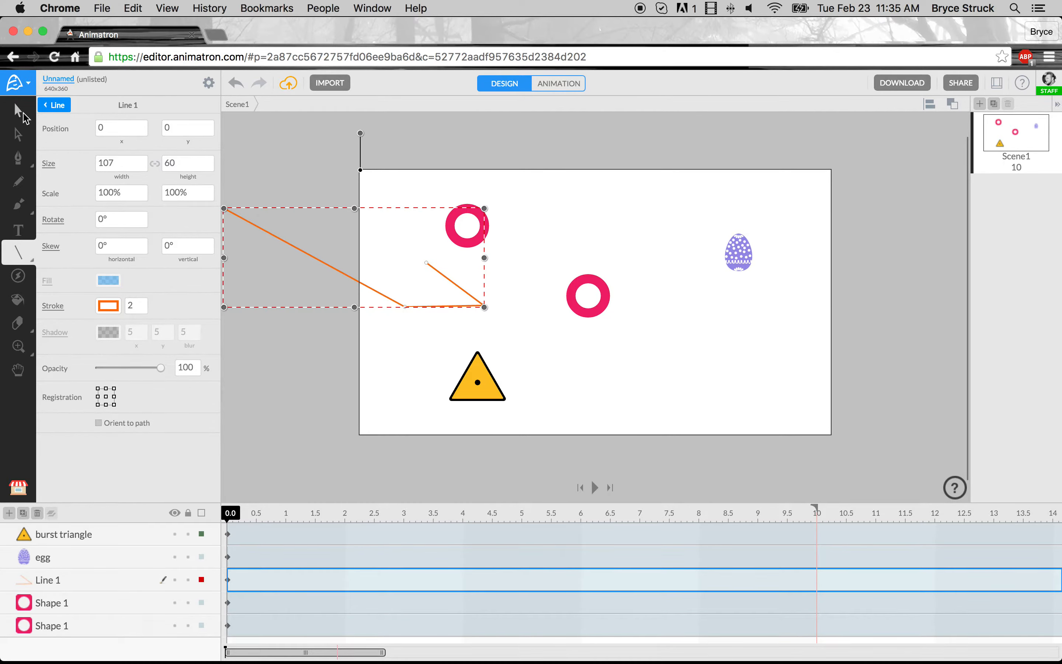
pyautogui.click(20, 111)
pyautogui.click(417, 295)
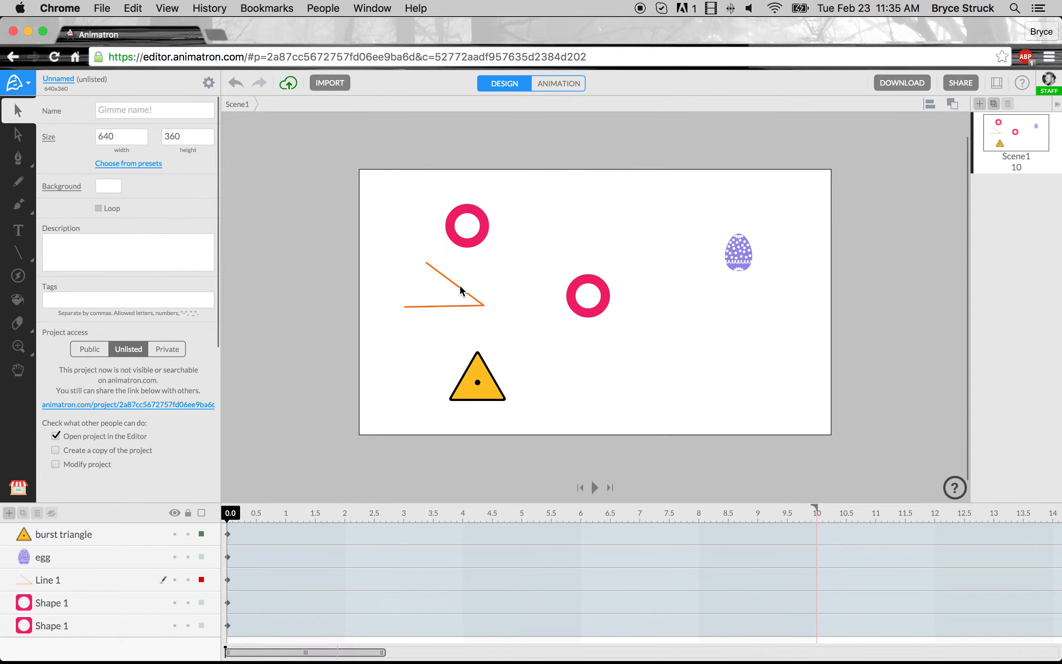
pyautogui.click(463, 291)
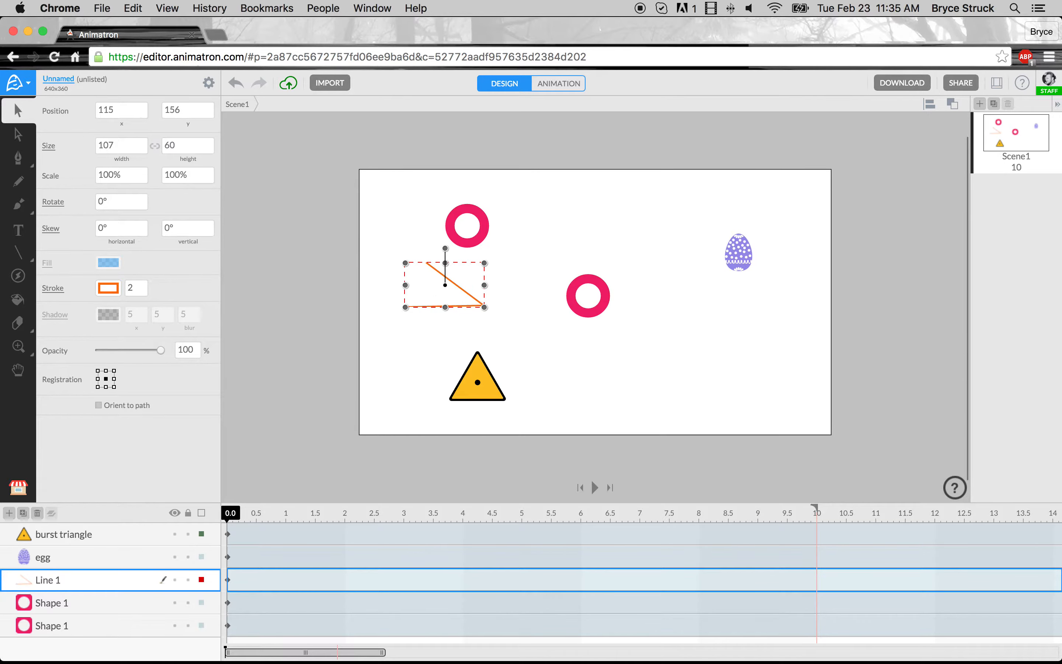
# In animation mode at 2.7 seconds, reshape the line by moving its upper end onto the lower ring and its corner onto the upper ring.
pyautogui.press('a')
pyautogui.scroll(5, 452, 284)
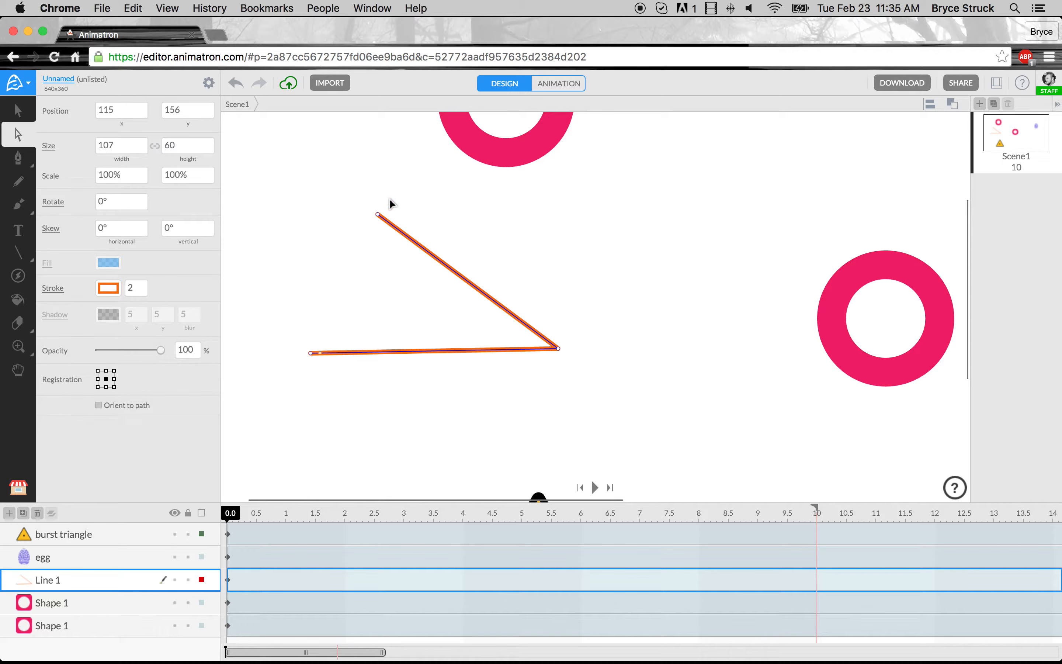
pyautogui.click(541, 81)
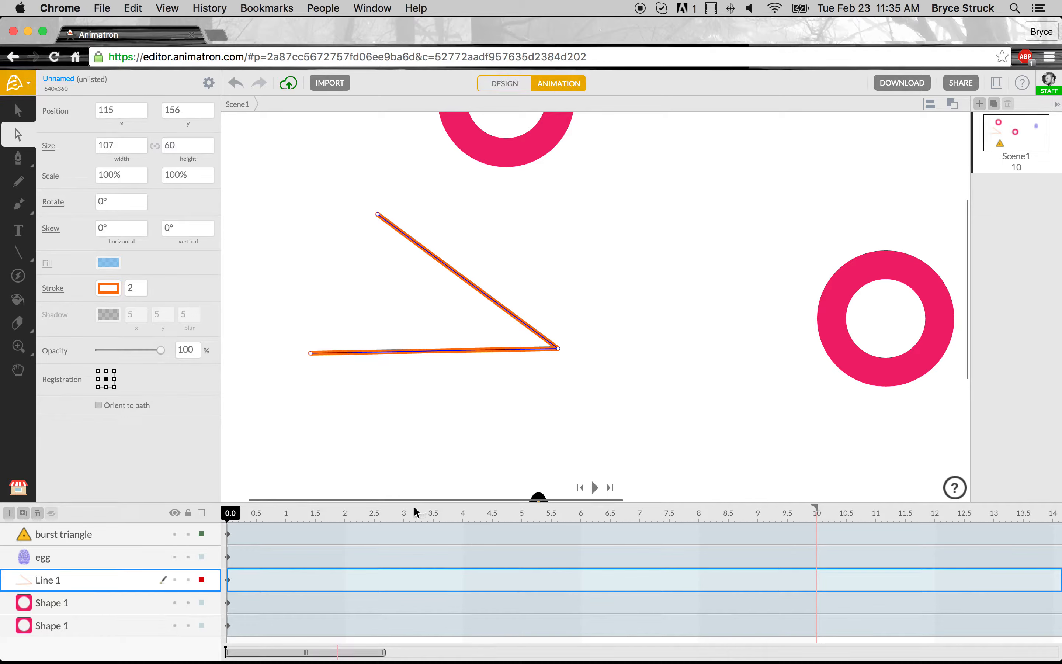
pyautogui.click(386, 512)
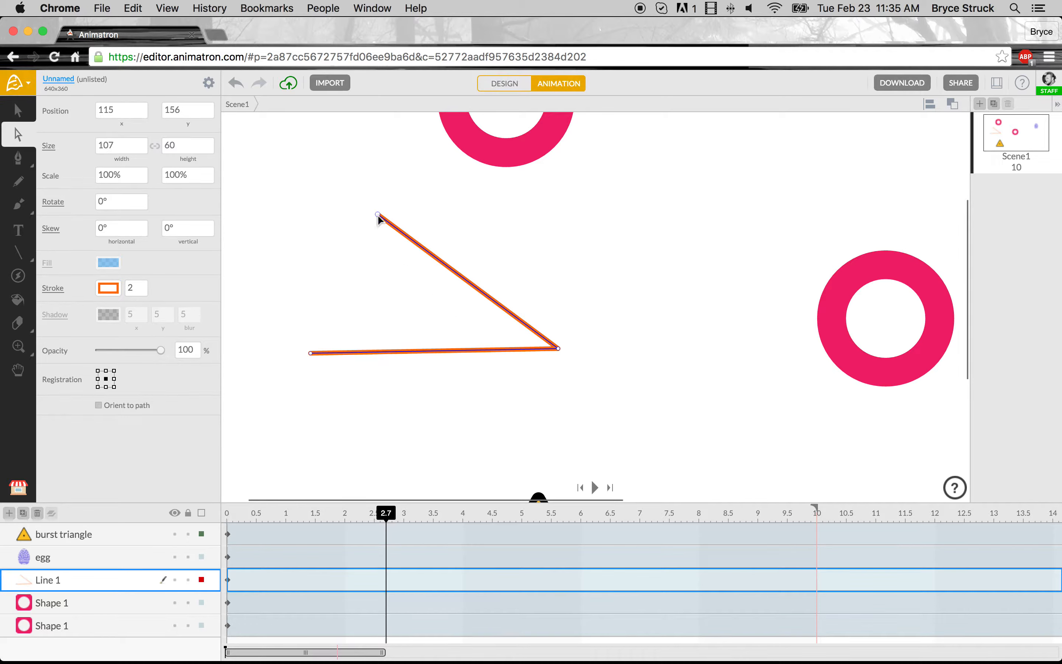
pyautogui.moveTo(378, 215); pyautogui.dragTo(820, 315)
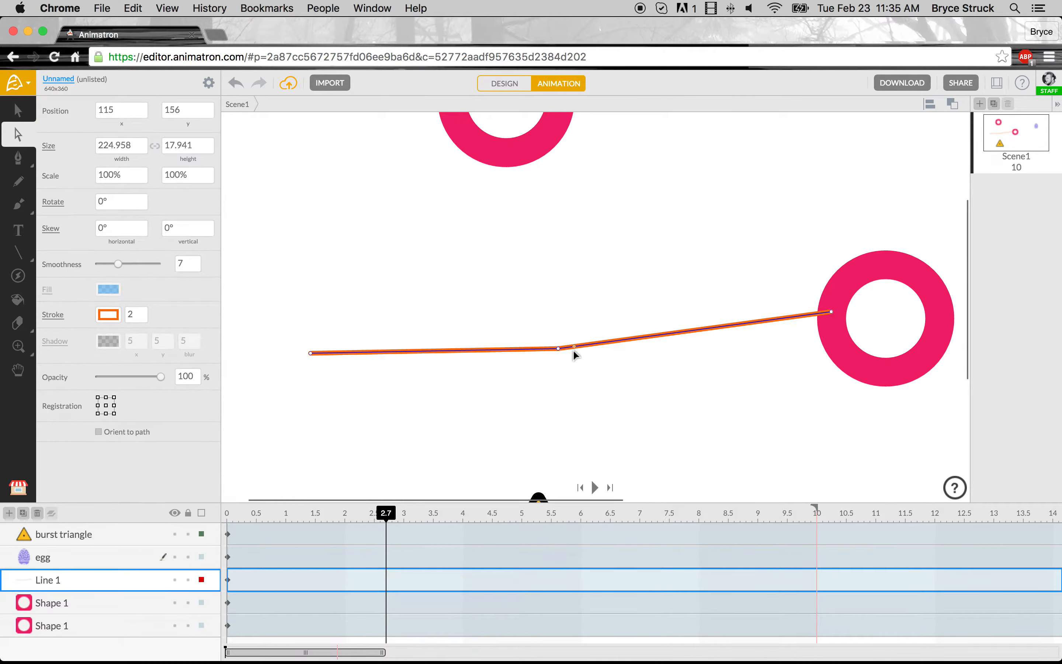
pyautogui.moveTo(559, 350); pyautogui.dragTo(546, 147)
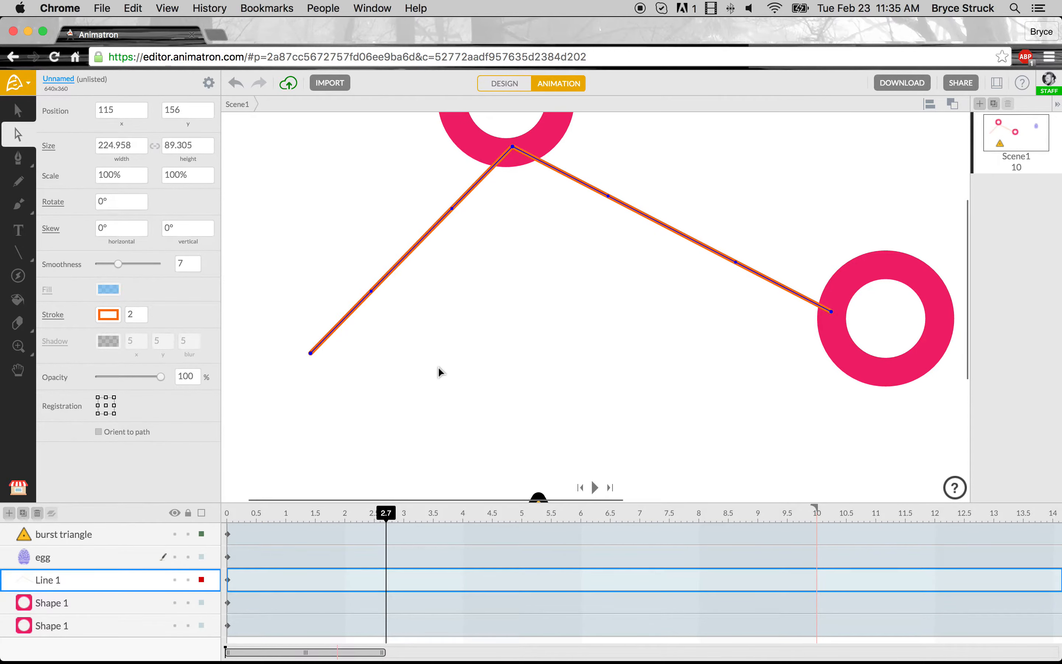
# Delete the reshaped orange line from the scene.
pyautogui.scroll(-2, 393, 469)
pyautogui.scroll(4, 474, 261)
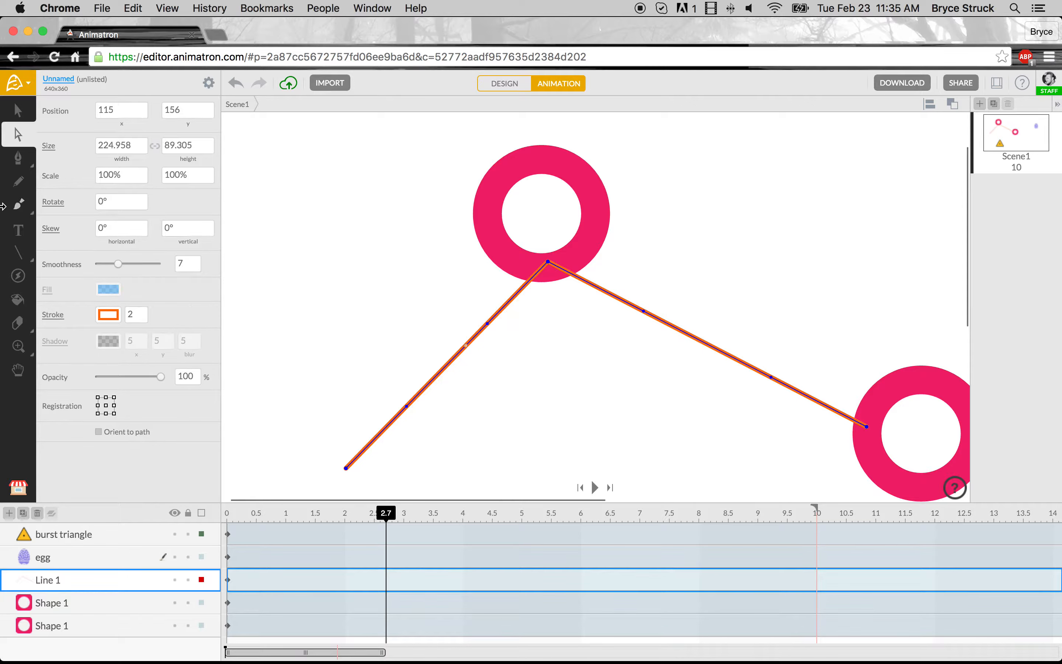
pyautogui.click(37, 514)
# Draw a thin blue rectangle without stroke, about 193 by 6, between the two rings at 2.7 seconds.
pyautogui.moveTo(17, 255); pyautogui.dragTo(53, 256)
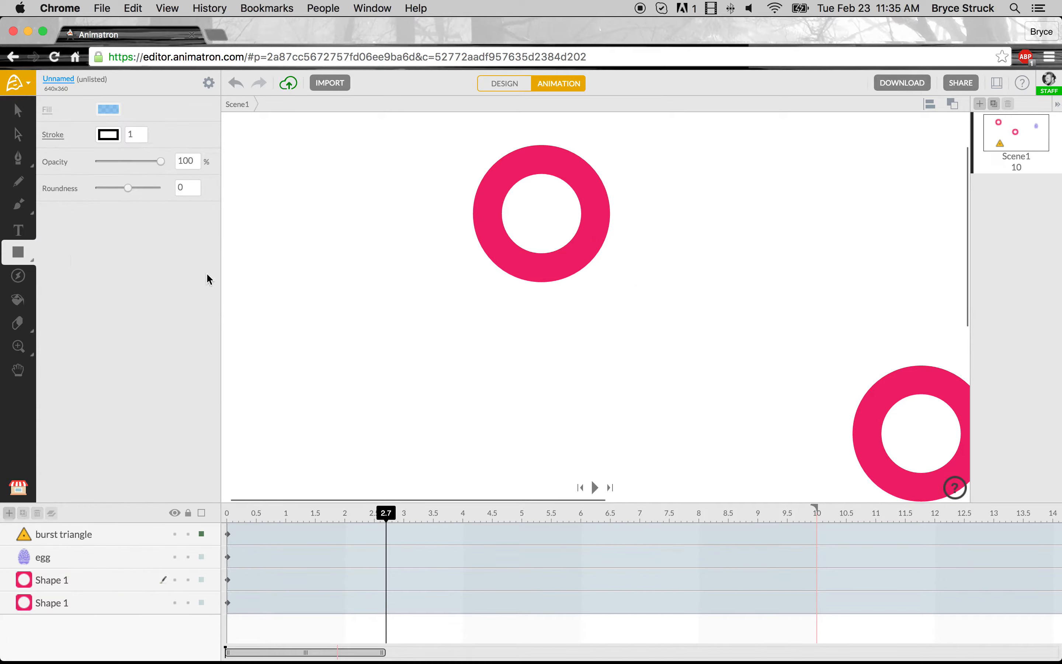
pyautogui.click(54, 134)
pyautogui.click(49, 110)
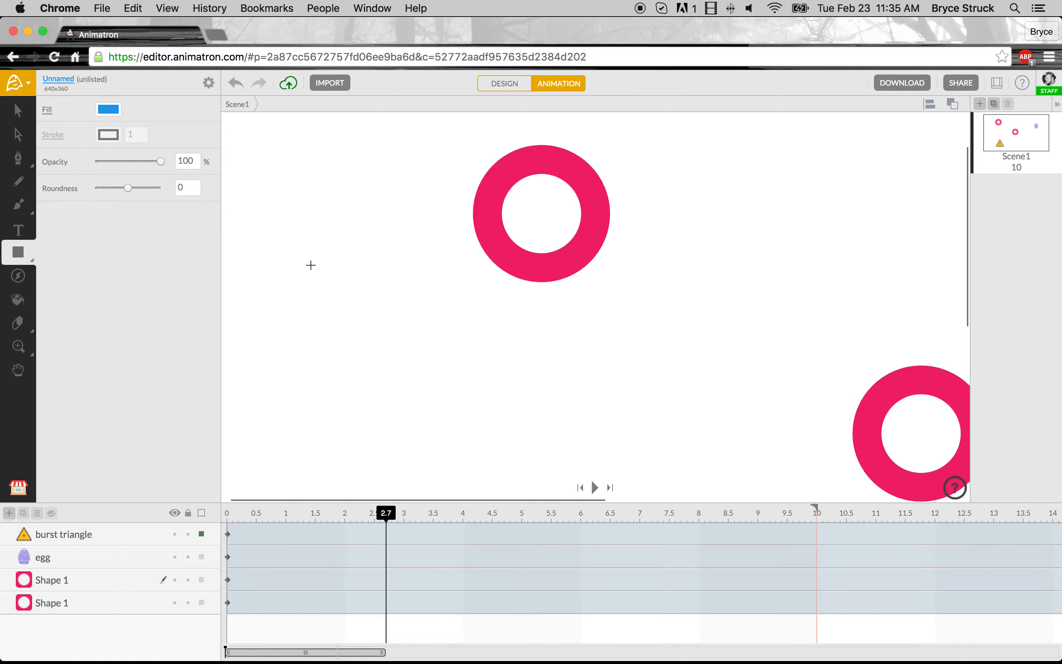
pyautogui.press('space')
pyautogui.moveTo(594, 392); pyautogui.dragTo(391, 361)
pyautogui.moveTo(312, 270)
pyautogui.mouseDown()
pyautogui.moveTo(395, 284)
pyautogui.moveTo(758, 283)
pyautogui.mouseUp()
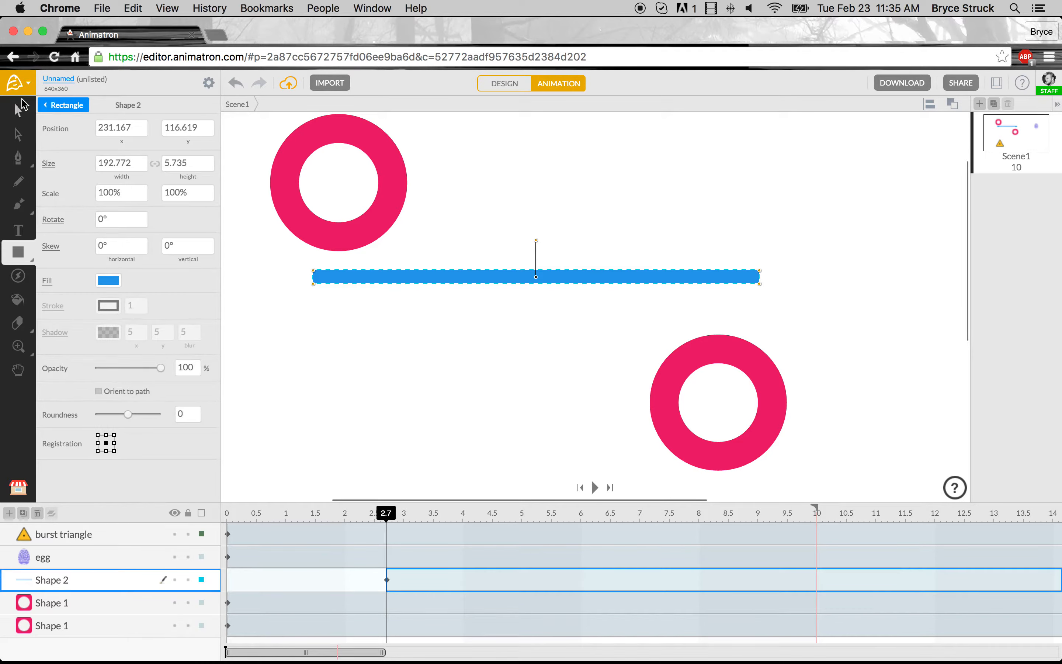
# Change the thin rectangle's solid fill to pink E91E63 to match the rings.
pyautogui.click(19, 110)
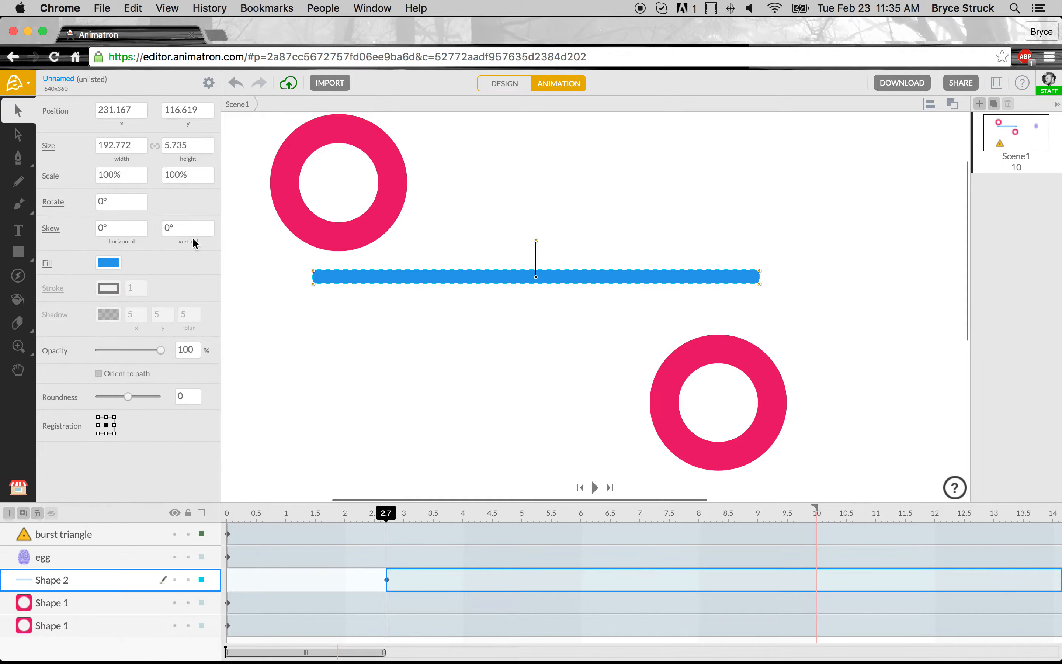
pyautogui.click(108, 263)
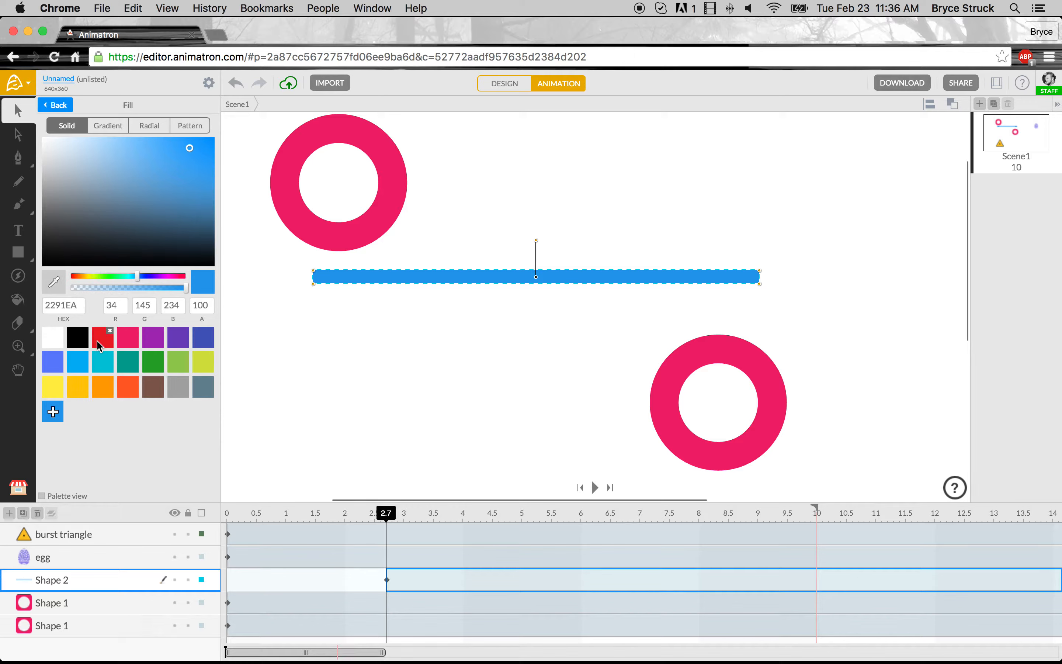
pyautogui.click(125, 344)
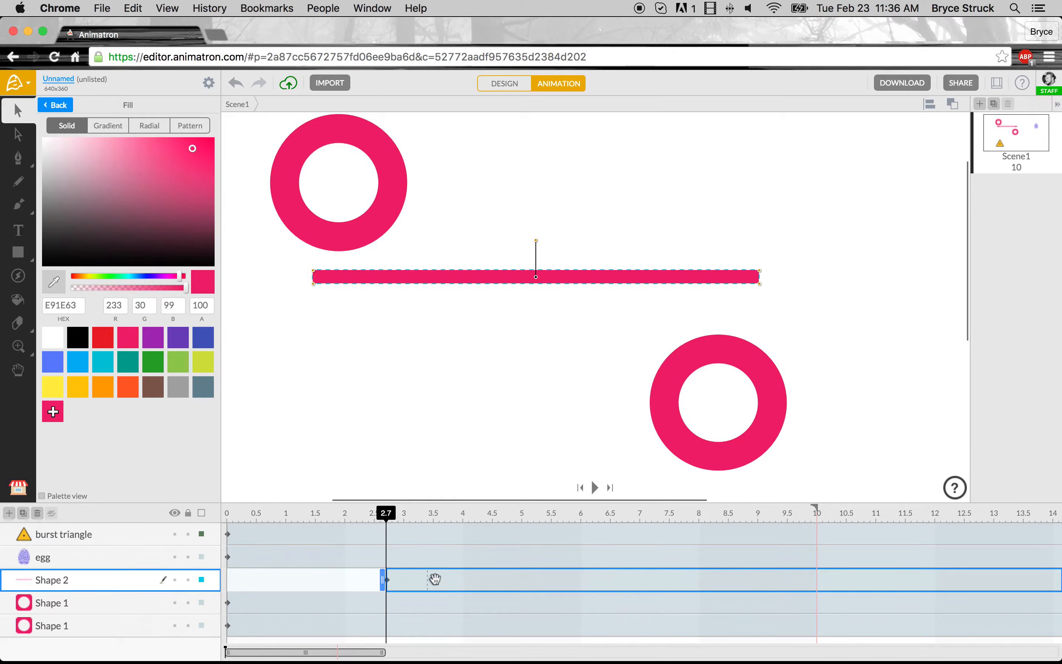
# Move the thin pink bar's layer so it starts at 0 seconds, and return the playhead to 0.
pyautogui.moveTo(386, 513); pyautogui.dragTo(211, 529)
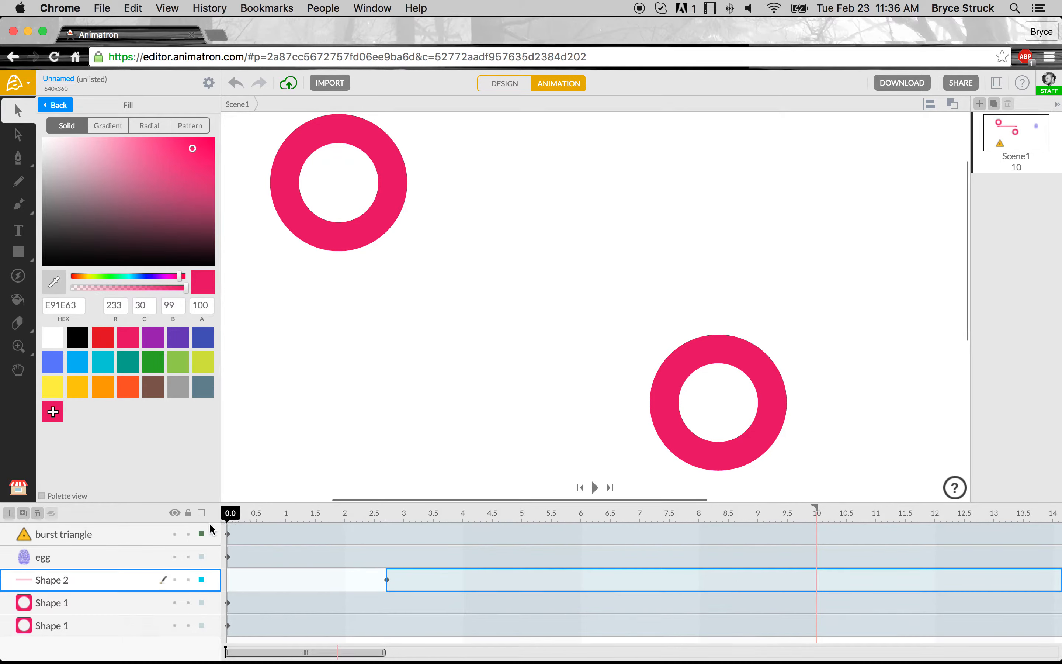
pyautogui.moveTo(426, 583); pyautogui.dragTo(261, 580)
pyautogui.click(257, 581)
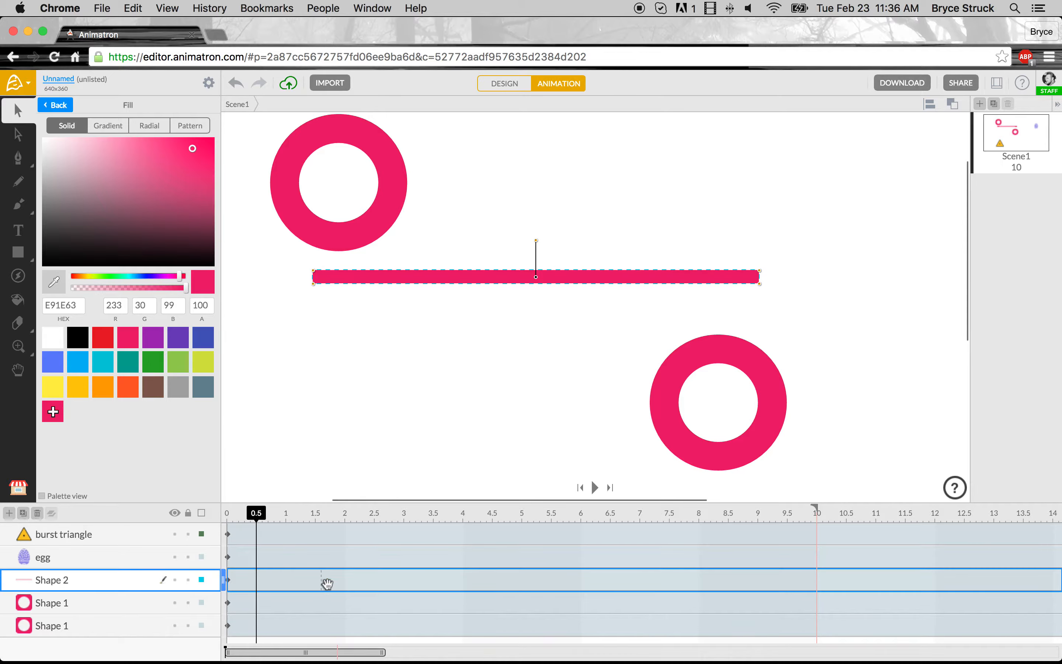
pyautogui.moveTo(405, 581); pyautogui.dragTo(317, 579)
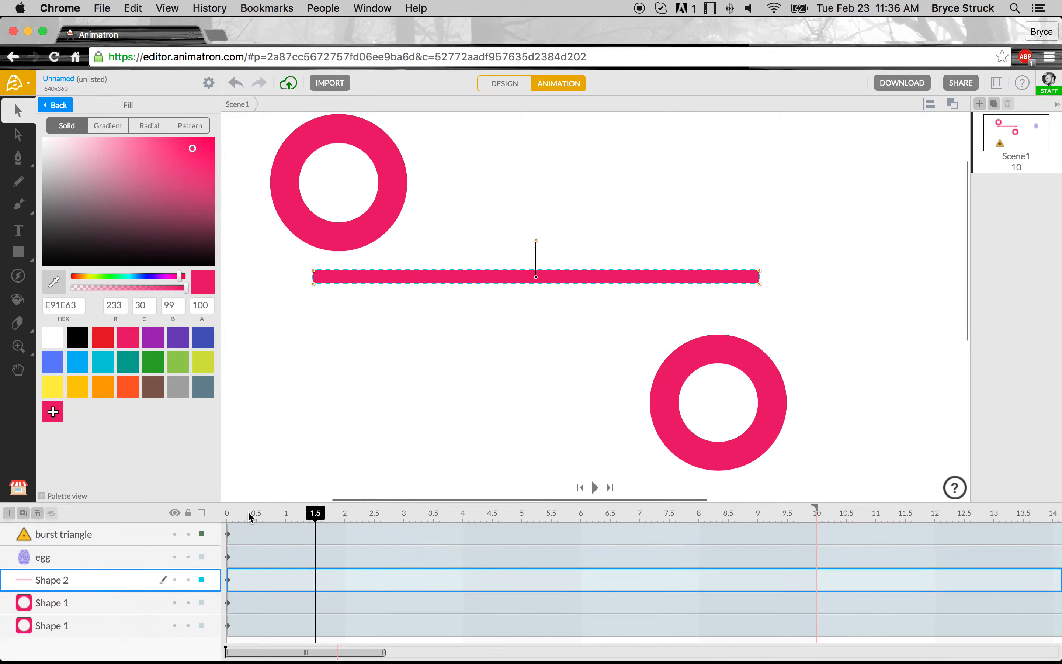
pyautogui.click(236, 515)
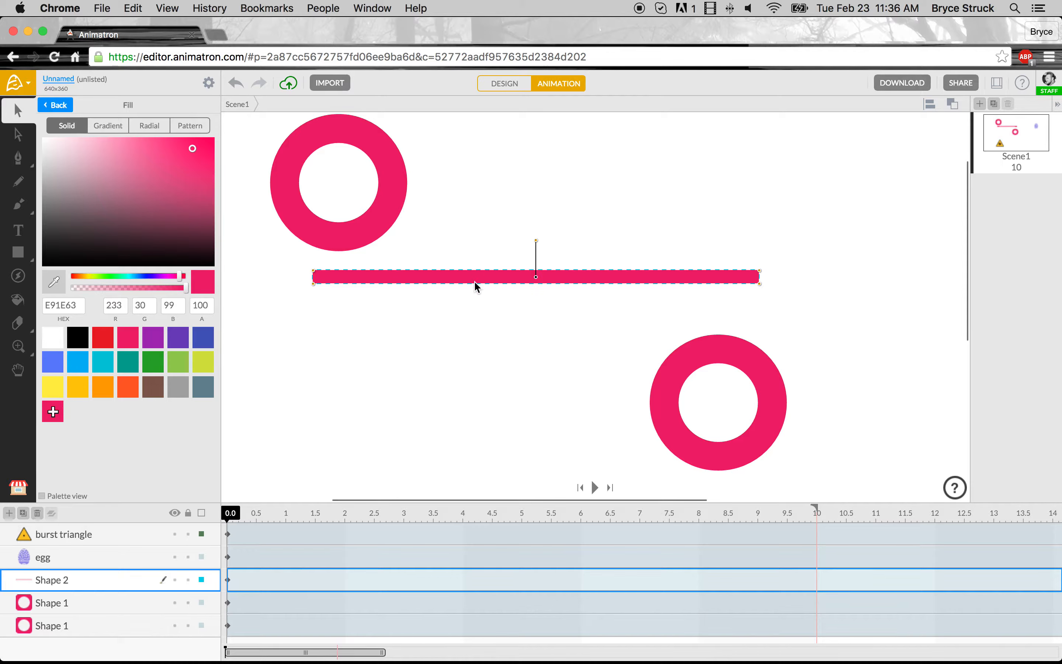
# Leave the fill settings, try rotating the pink bar about its centre, undo that, and resize the bar to about 198 by 4.5.
pyautogui.click(60, 106)
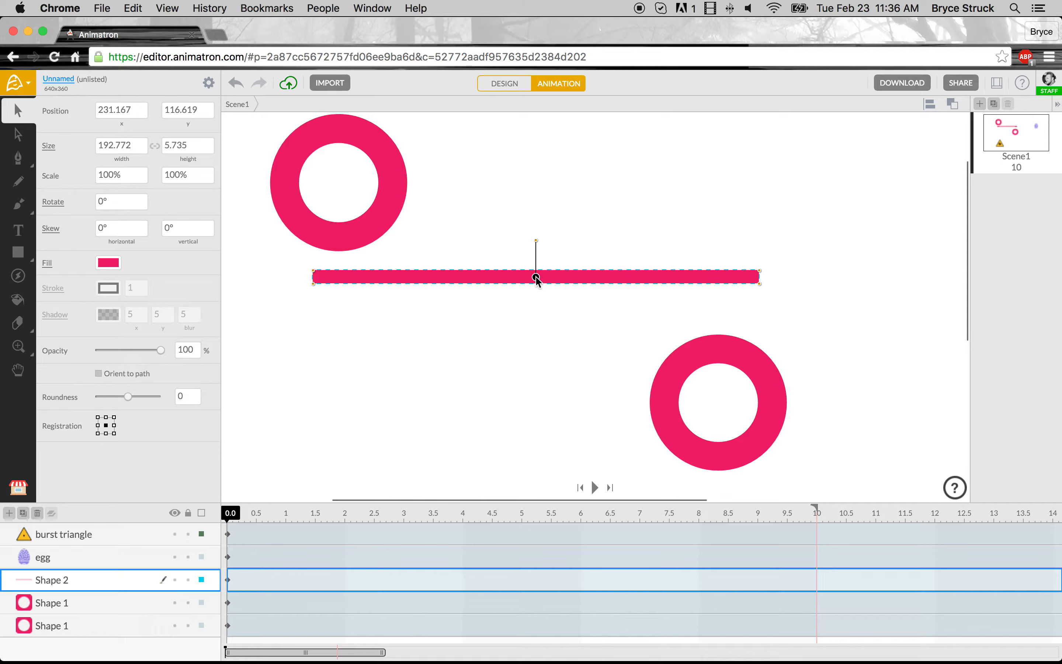
pyautogui.moveTo(535, 242)
pyautogui.mouseDown()
pyautogui.moveTo(551, 245)
pyautogui.moveTo(531, 244)
pyautogui.mouseUp()
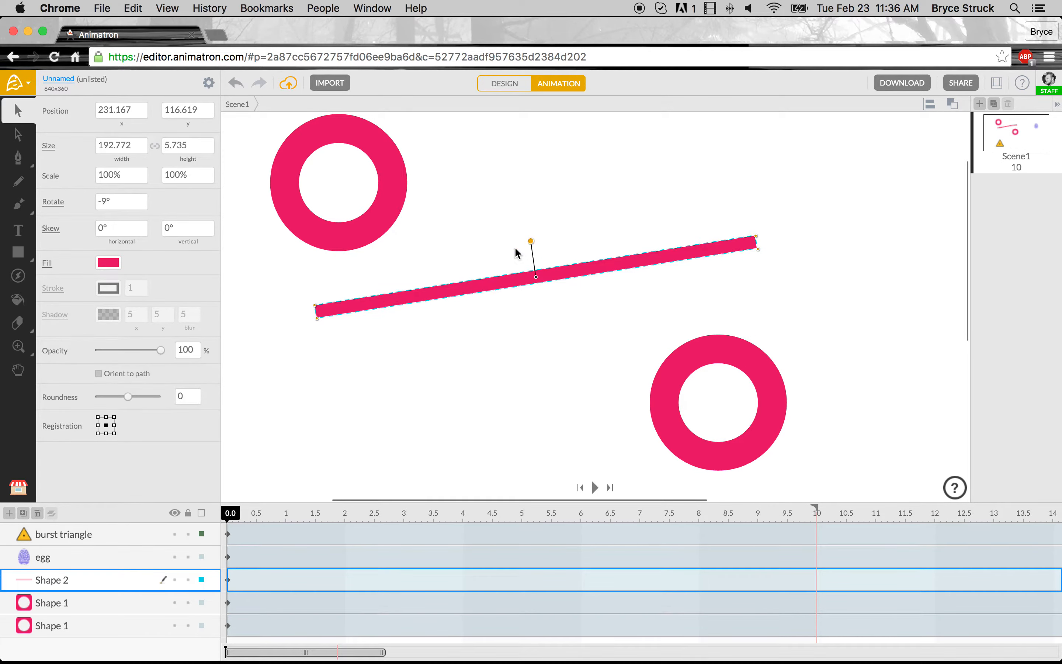
pyautogui.press('super+z')
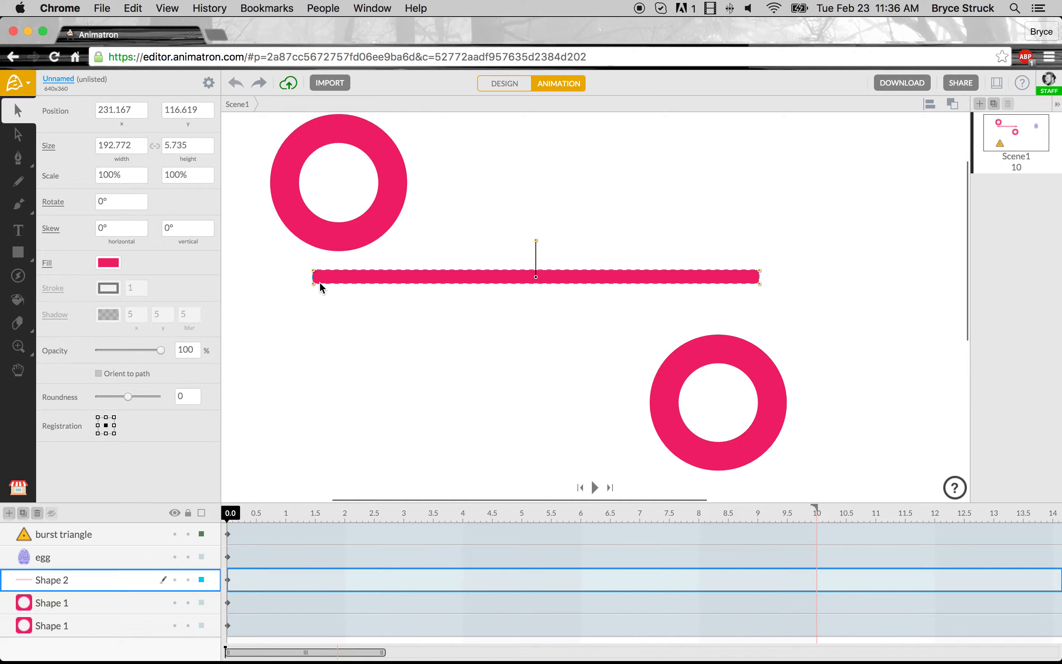
pyautogui.moveTo(310, 283)
pyautogui.mouseDown()
pyautogui.moveTo(502, 284)
pyautogui.moveTo(306, 284)
pyautogui.mouseUp()
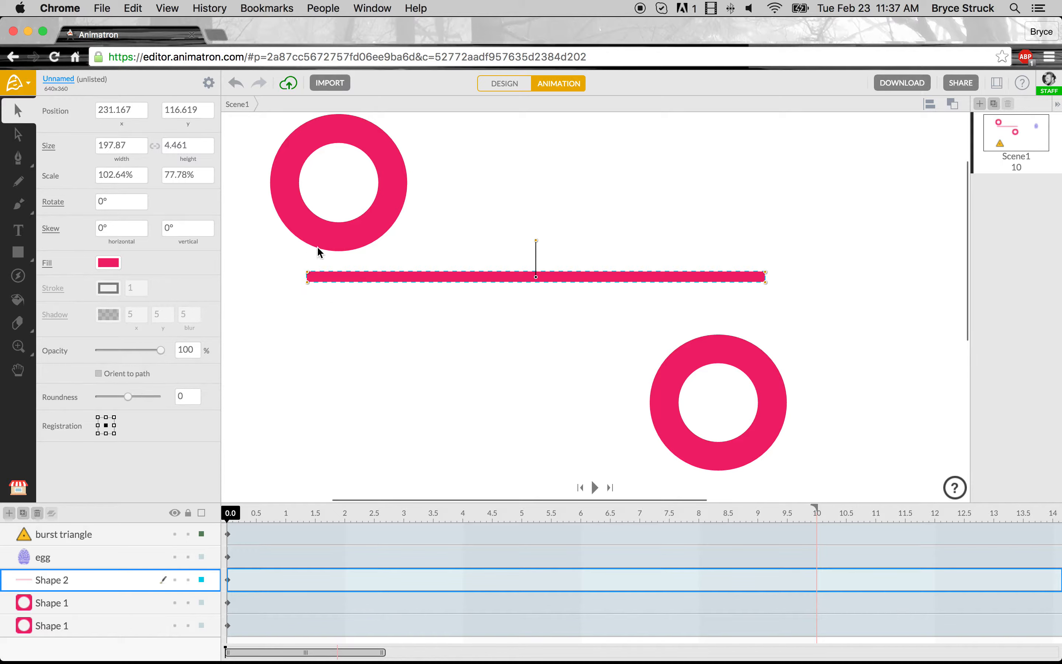
# Set the bar's registration to its left middle, swing it to about -102°, and place the pivot end on the lower ring's upper-left edge.
pyautogui.click(98, 426)
pyautogui.moveTo(305, 241); pyautogui.dragTo(238, 297)
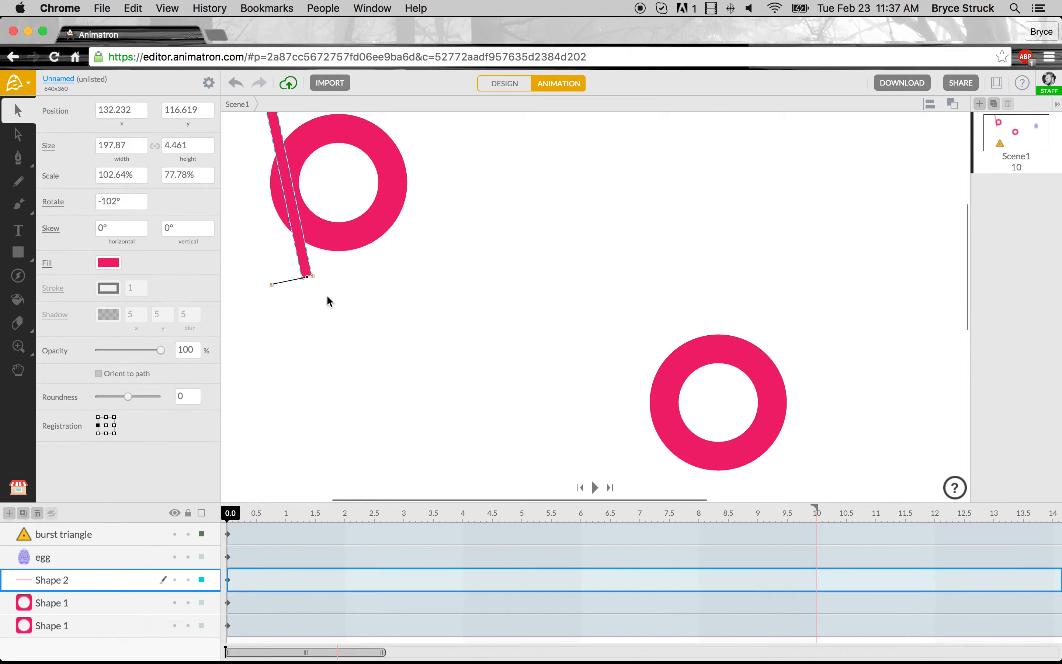
pyautogui.moveTo(305, 266); pyautogui.dragTo(665, 369)
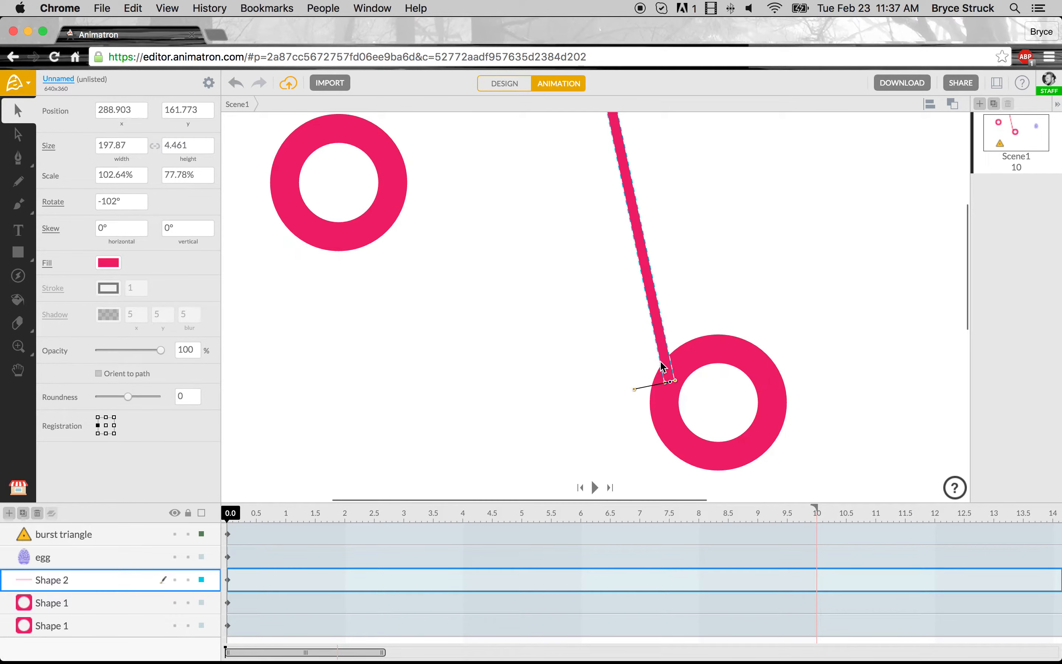
# Rotate the bar to about -149° towards the upper ring and shorten it to about 142 wide so it ends at the ring's edge.
pyautogui.scroll(-5, 612, 345)
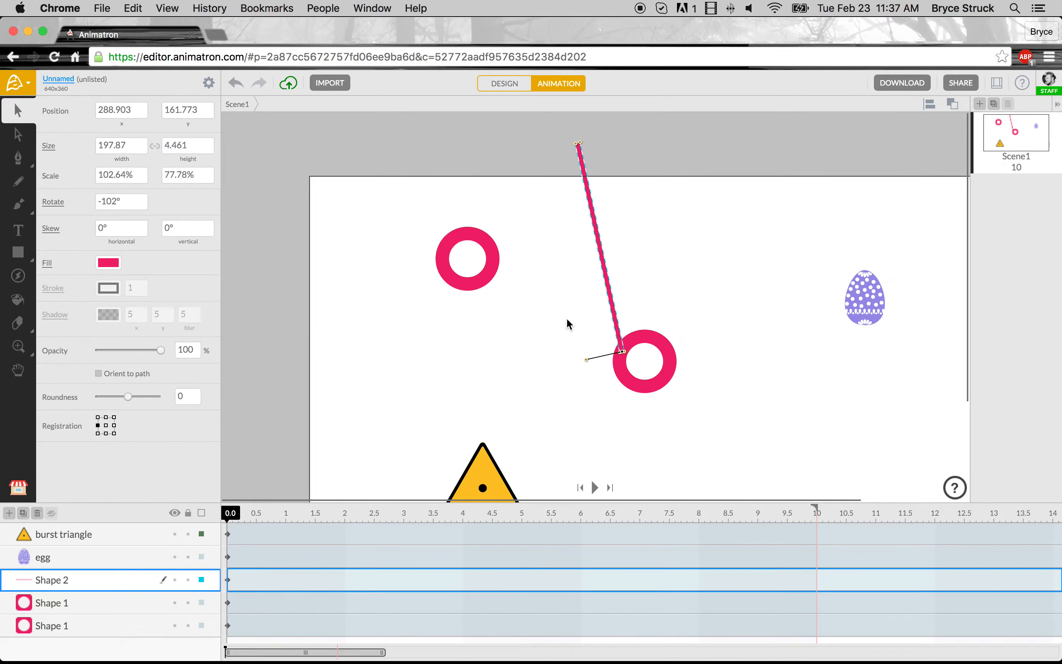
pyautogui.moveTo(565, 312); pyautogui.dragTo(529, 356)
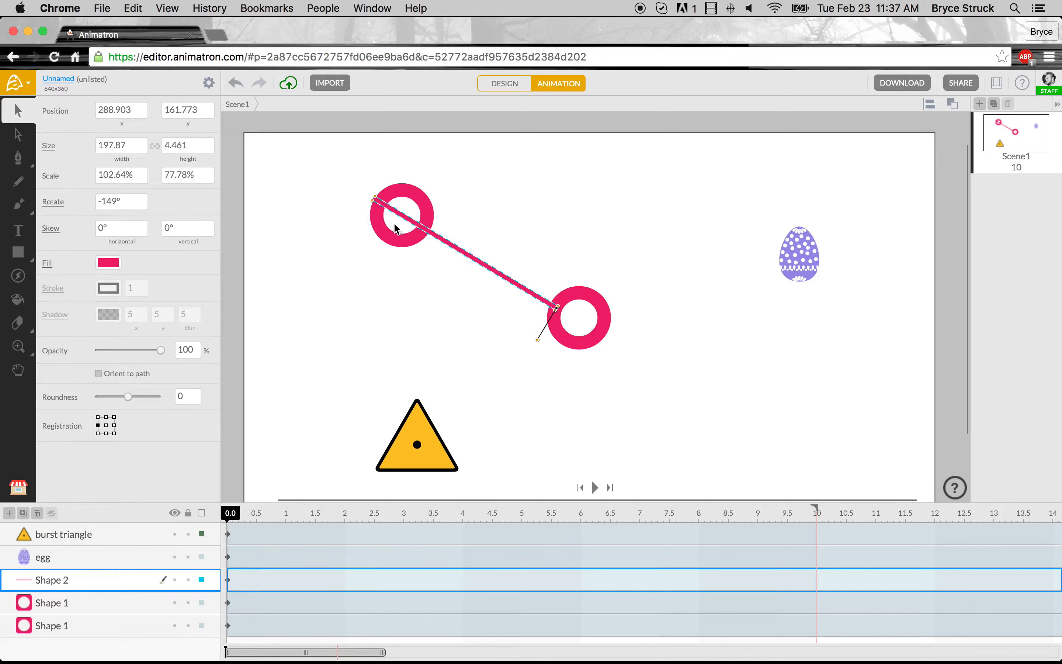
pyautogui.moveTo(373, 202); pyautogui.dragTo(424, 229)
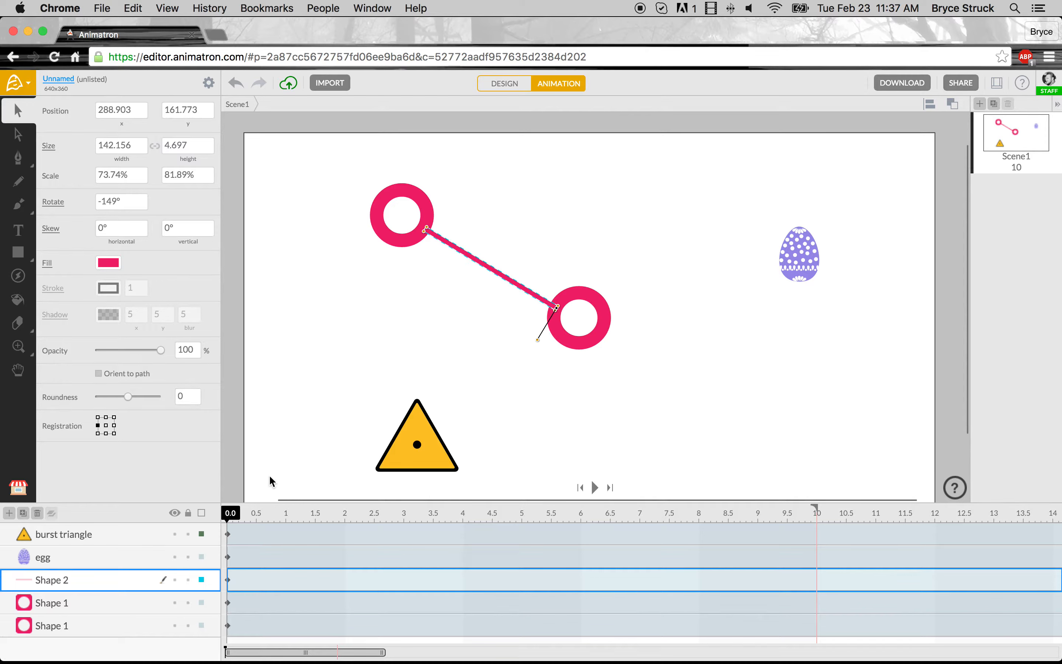
# At 0 seconds, reduce the bar's width to 4.156 and move its layer below both ring layers.
pyautogui.moveTo(232, 517)
pyautogui.mouseDown()
pyautogui.moveTo(284, 514)
pyautogui.moveTo(219, 518)
pyautogui.mouseUp()
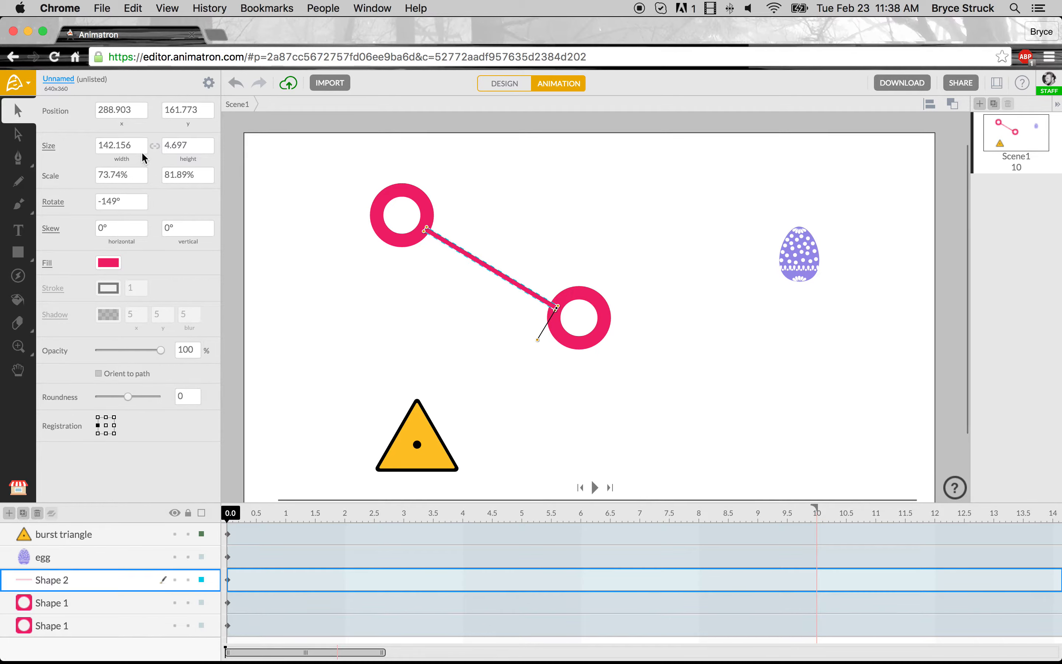
pyautogui.moveTo(134, 149); pyautogui.dragTo(30, 149)
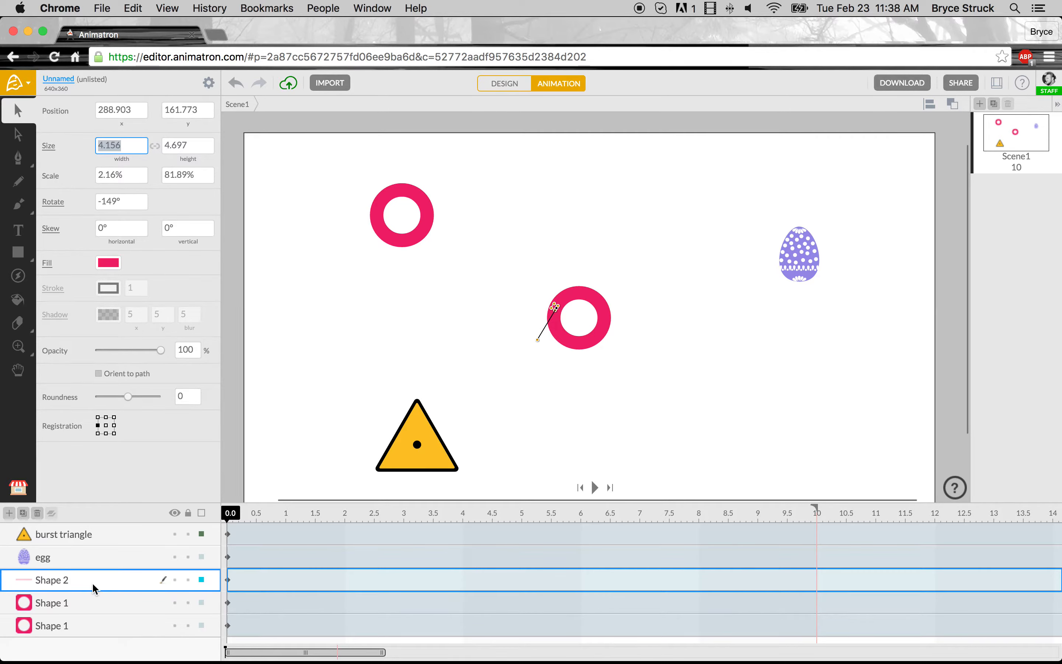
pyautogui.moveTo(90, 587); pyautogui.dragTo(88, 633)
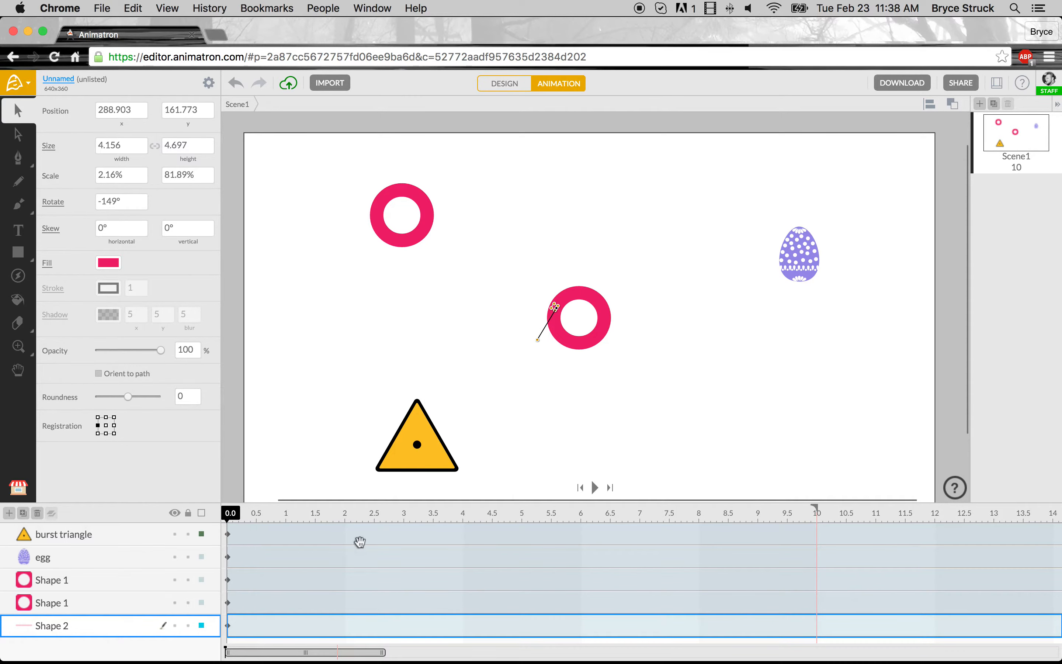
# At 3.0 seconds, extend the bar's width to 145.156 so it reaches the upper ring, undoing a trial change to its horizontal scale first.
pyautogui.moveTo(329, 518); pyautogui.dragTo(404, 514)
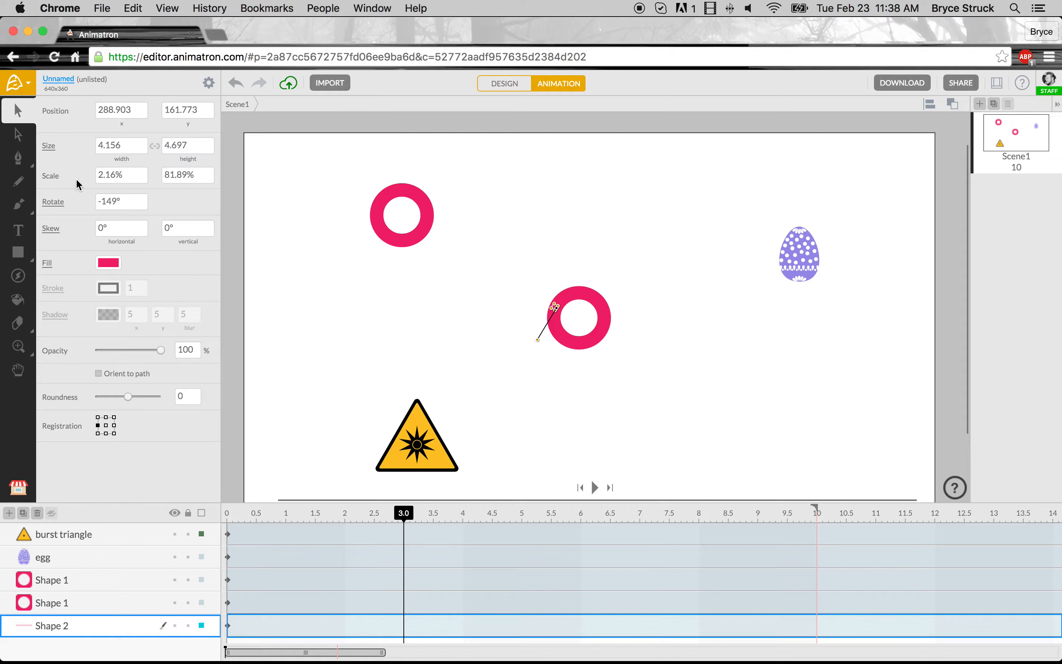
pyautogui.moveTo(104, 173); pyautogui.dragTo(108, 177)
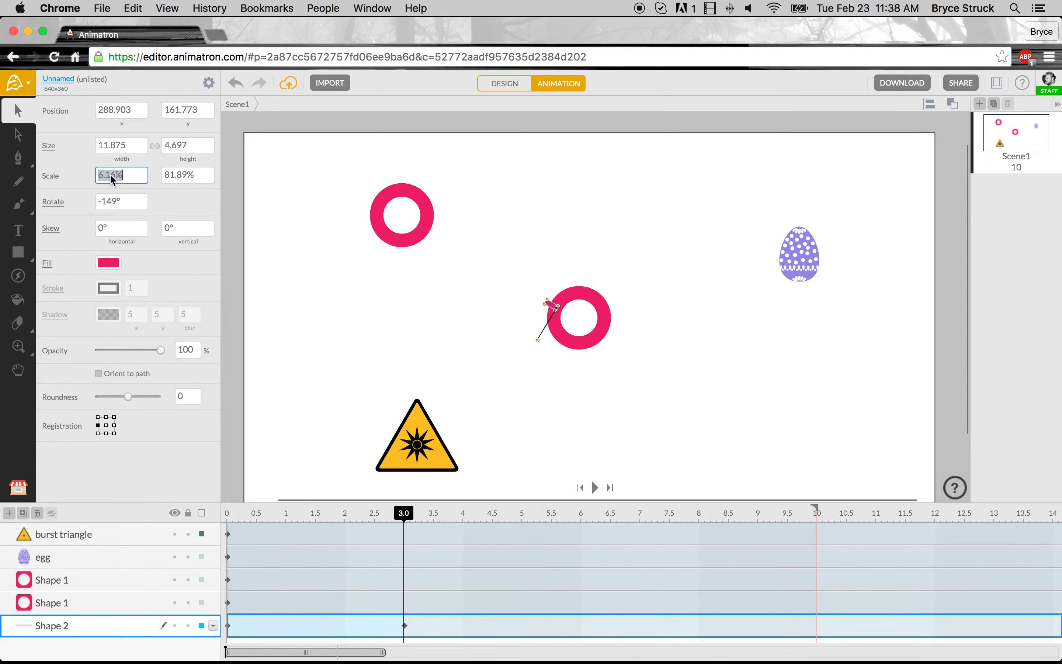
pyautogui.press('super+z')
pyautogui.moveTo(106, 147); pyautogui.dragTo(208, 148)
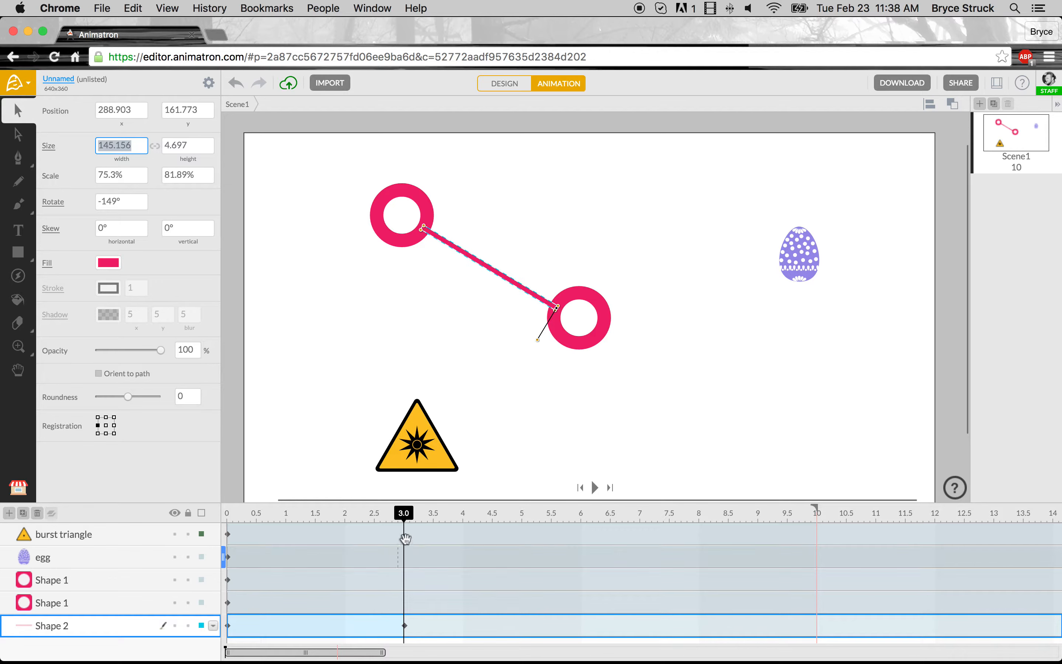
# Play the animation from 0 seconds to check how the bar grows between the rings, stopping just past 3 seconds.
pyautogui.moveTo(404, 512)
pyautogui.mouseDown()
pyautogui.moveTo(229, 510)
pyautogui.moveTo(404, 514)
pyautogui.mouseUp()
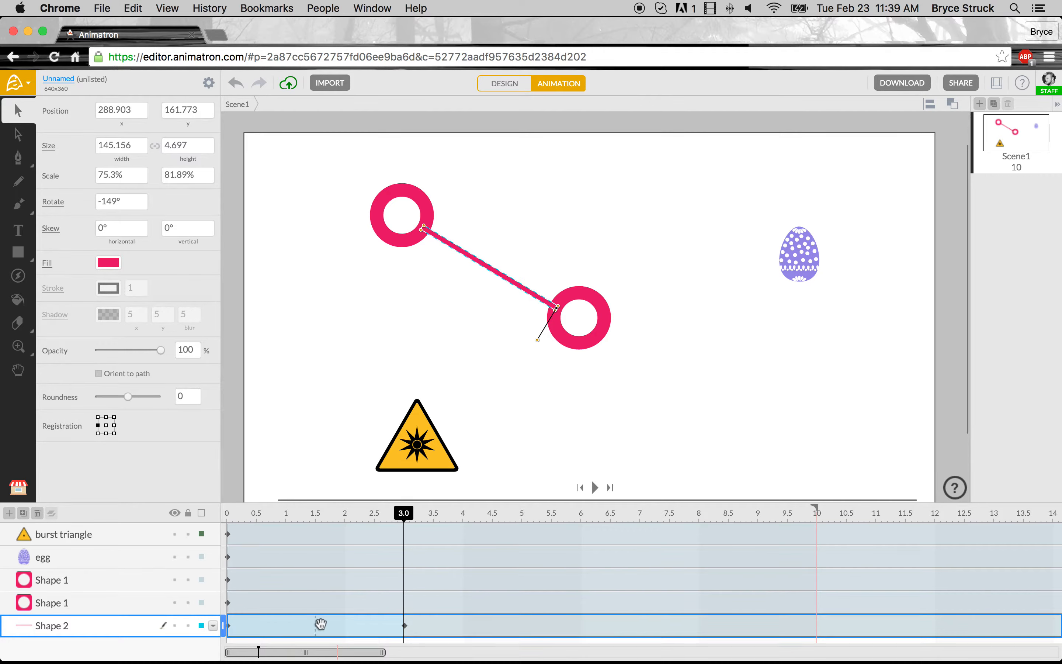
pyautogui.click(228, 513)
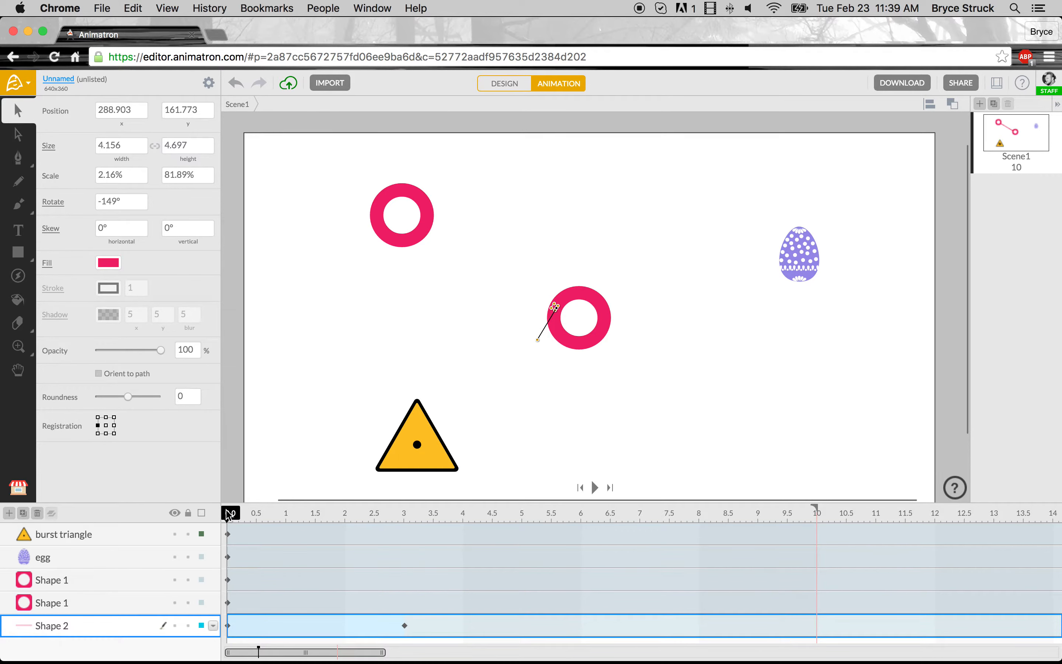
pyautogui.press('space')
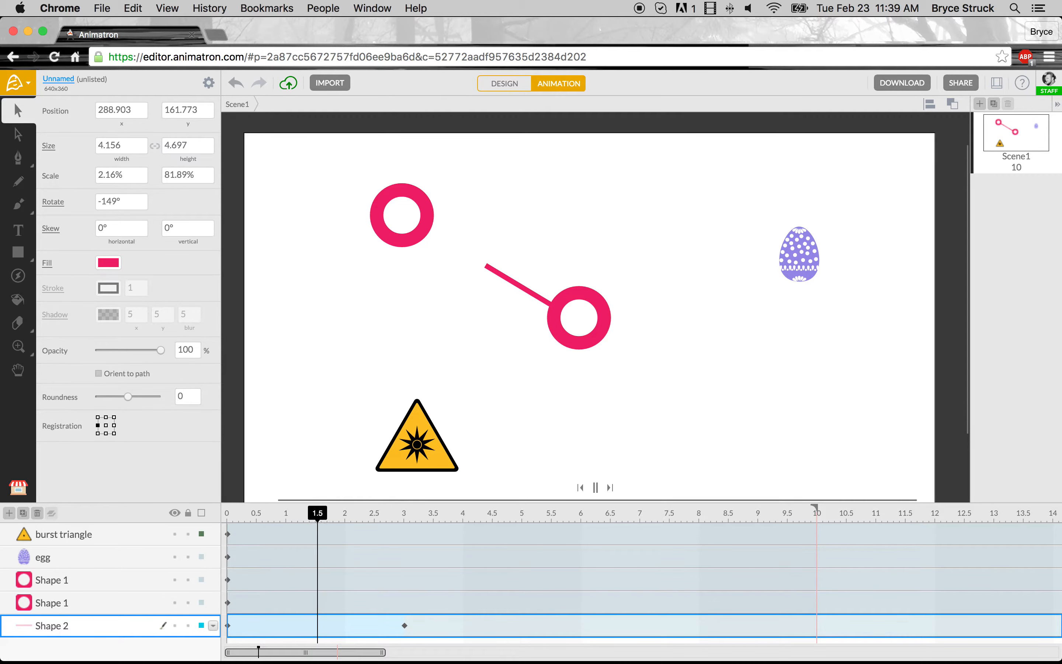
pyautogui.press('space')
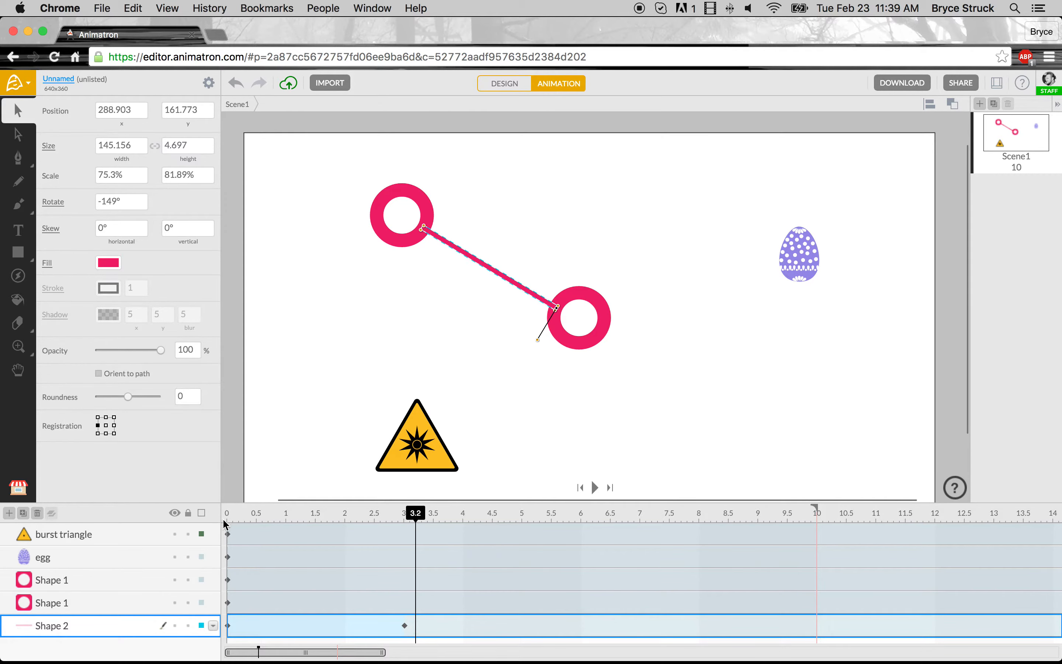
# Apply Quad easing with both In and Out enabled to the bar's tween between 0 and 3 seconds.
pyautogui.rightClick(320, 630)
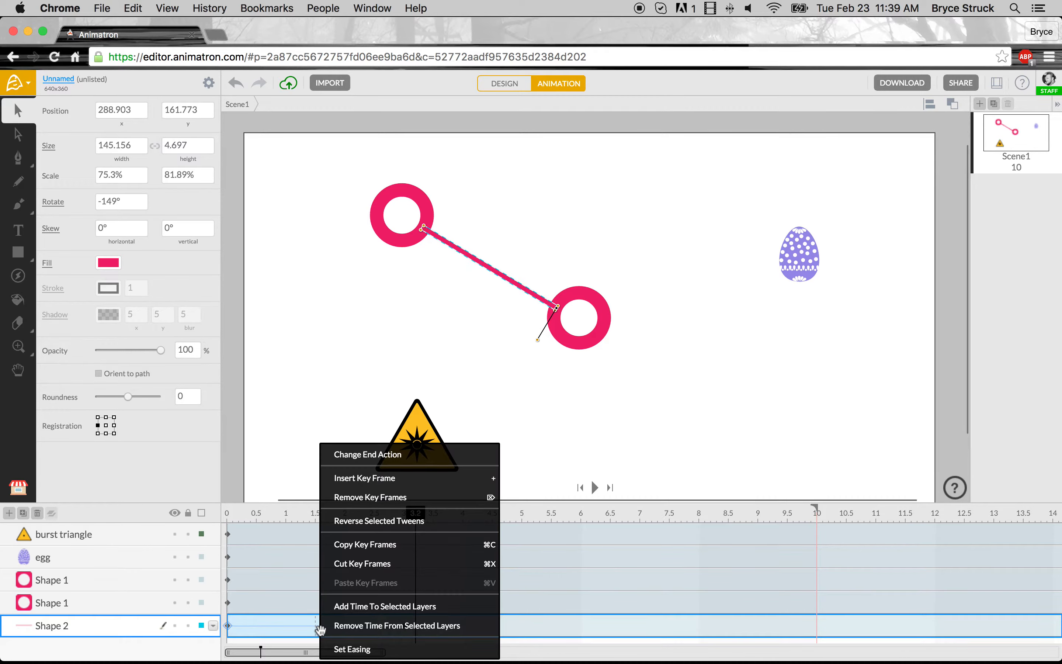
pyautogui.click(356, 650)
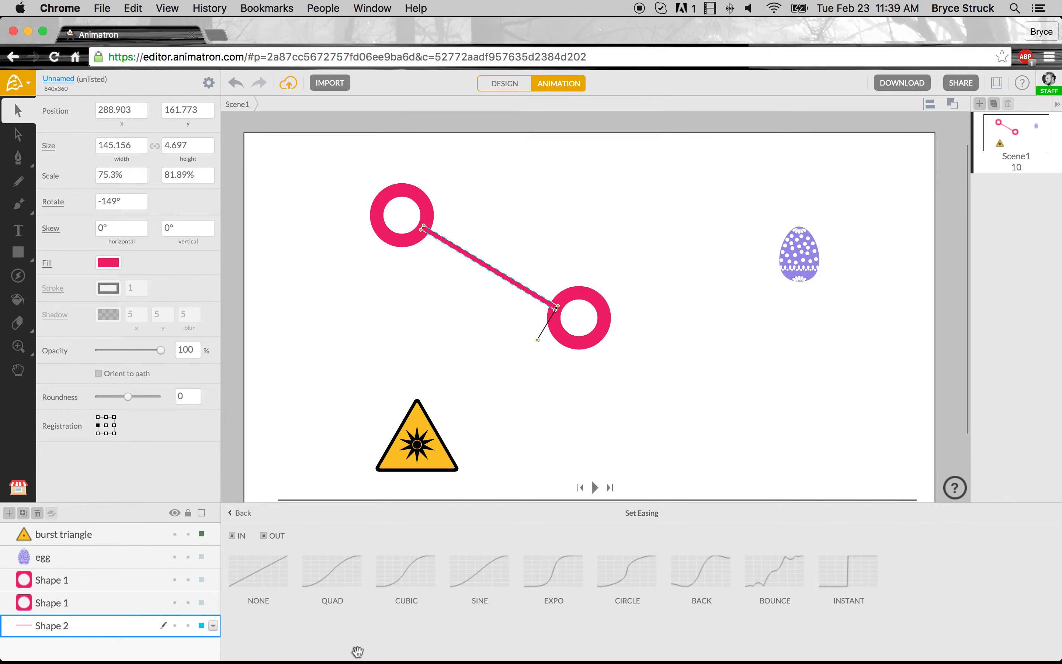
pyautogui.click(345, 573)
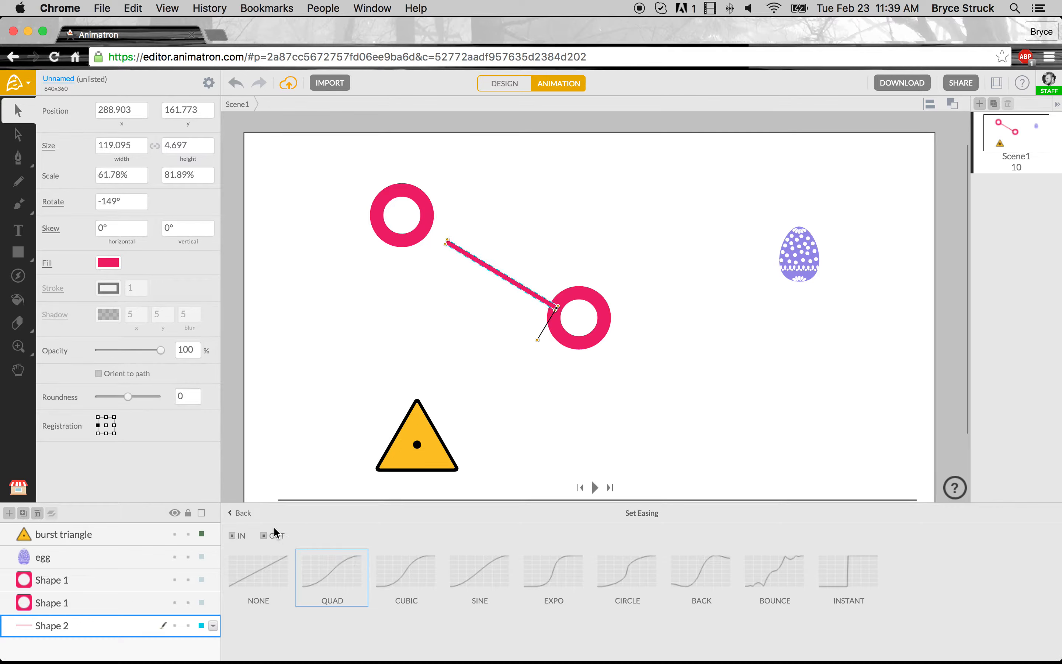
# Compare the Quad easing variants by switching Out and In off one at a time, restoring both each time.
pyautogui.click(263, 534)
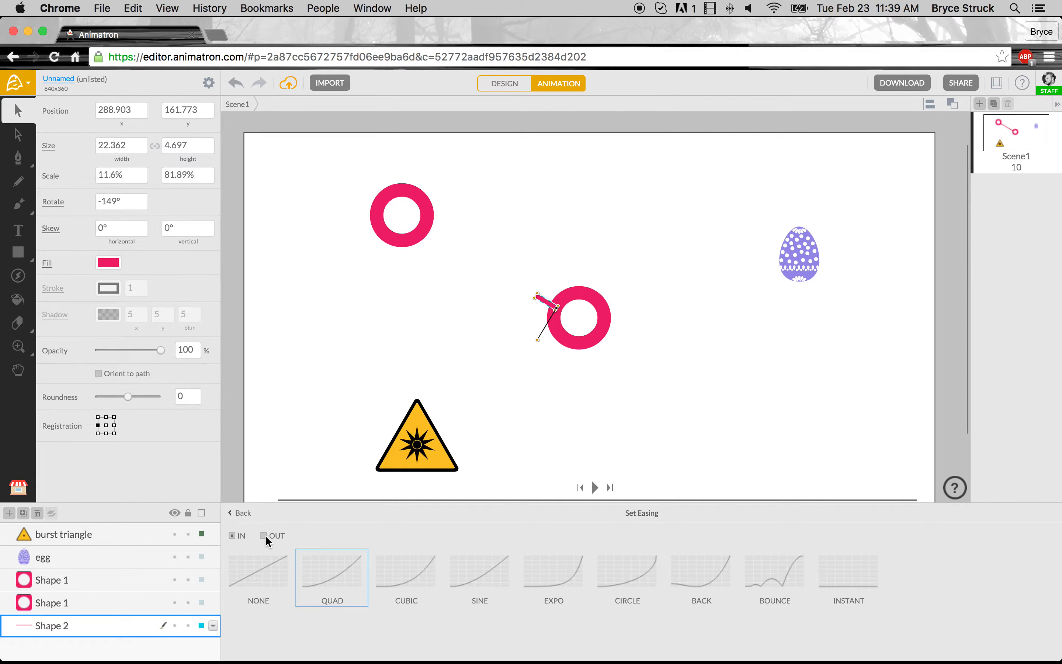
pyautogui.click(264, 535)
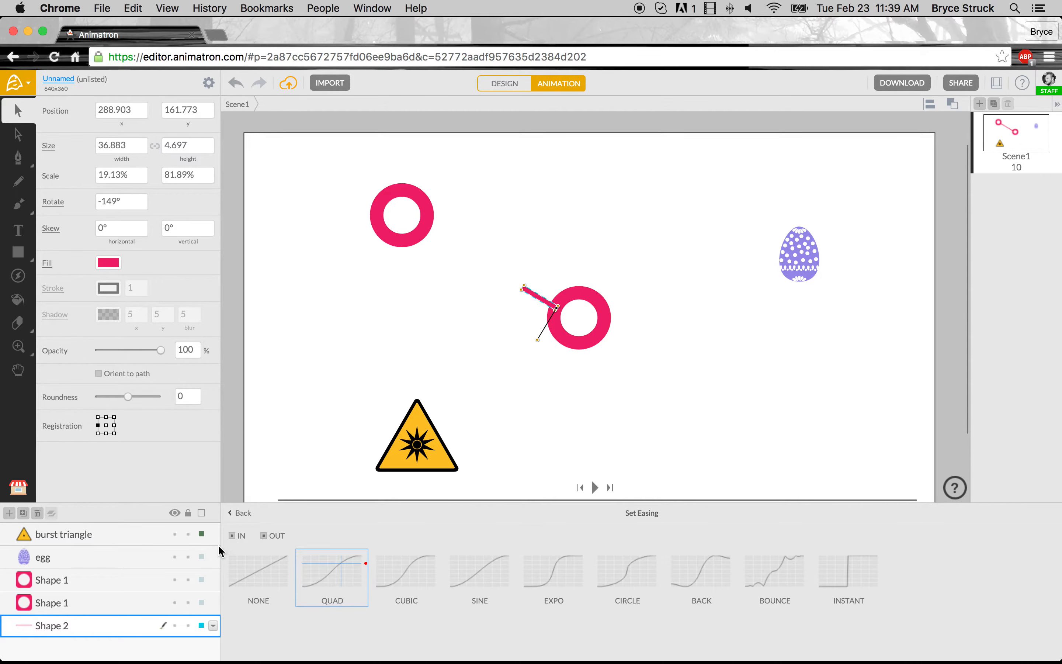
pyautogui.click(231, 537)
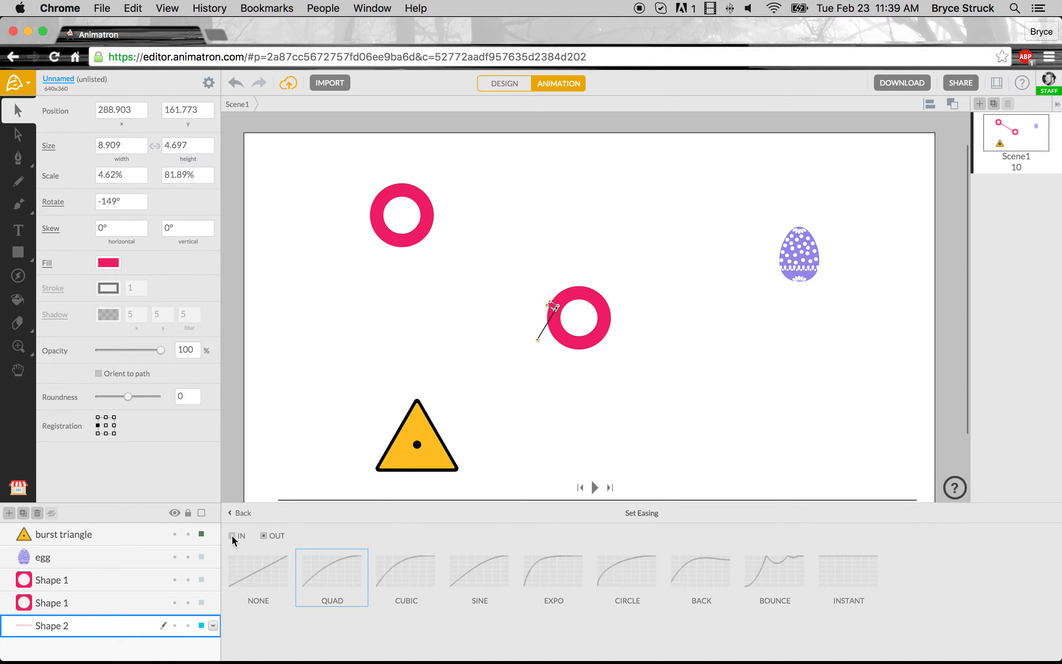
pyautogui.click(231, 536)
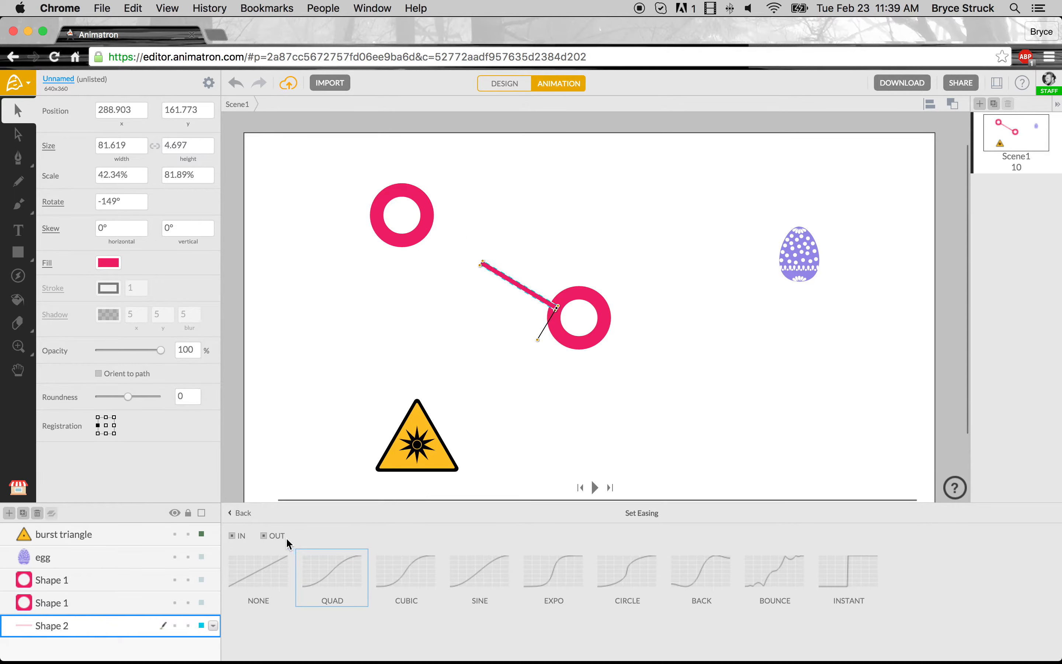
pyautogui.click(266, 537)
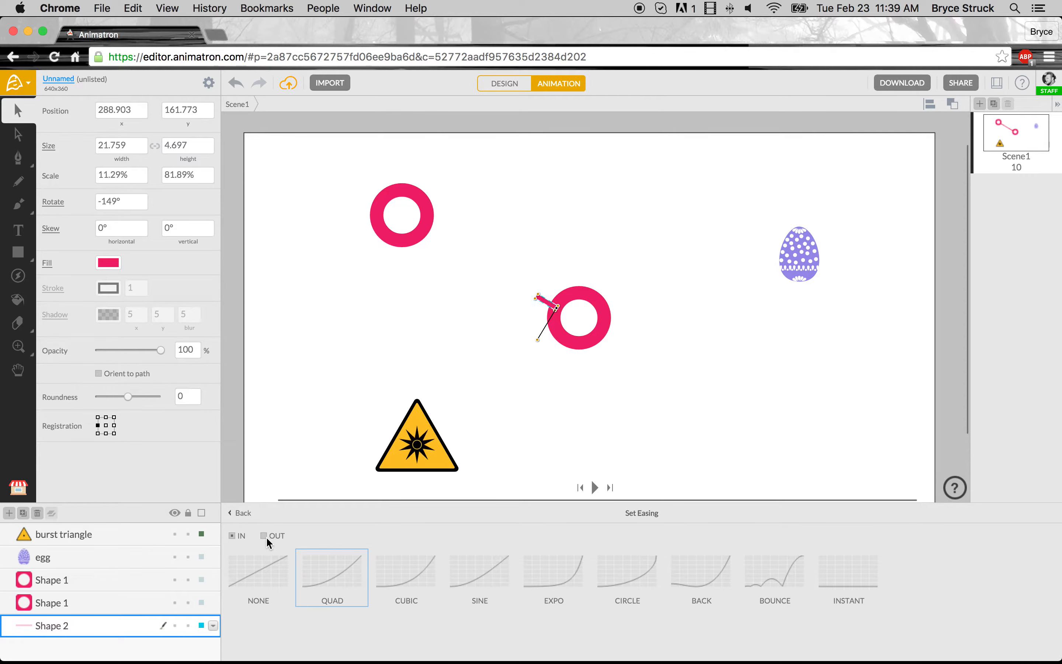
pyautogui.click(265, 536)
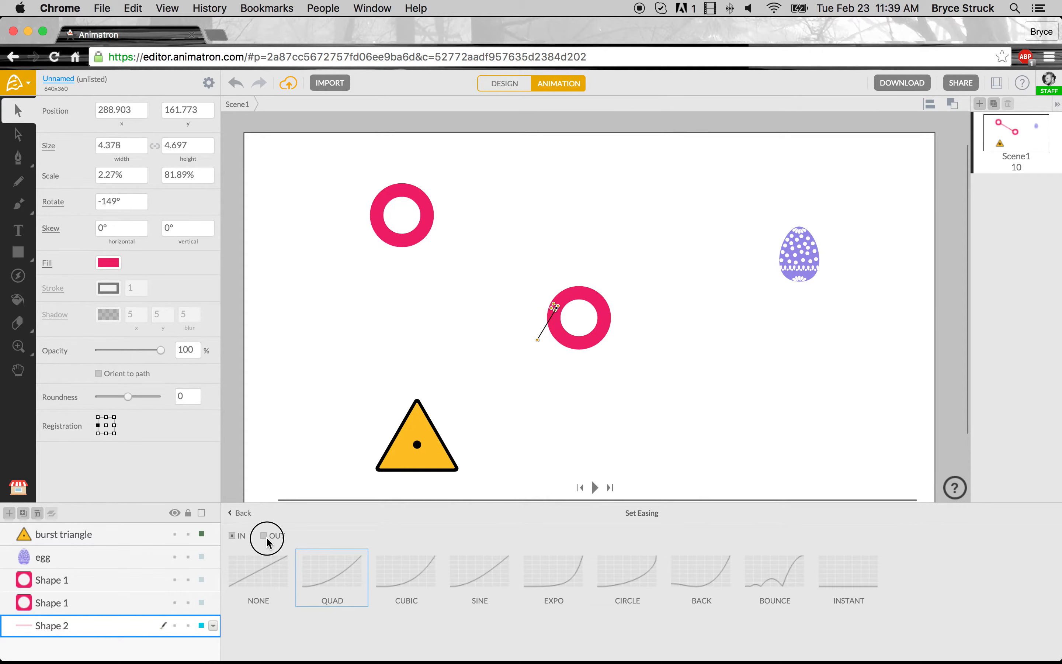
# Return to the timeline and play the eased bar animation from 0 seconds, stopping just past 3 seconds.
pyautogui.click(240, 512)
pyautogui.moveTo(237, 512); pyautogui.dragTo(226, 514)
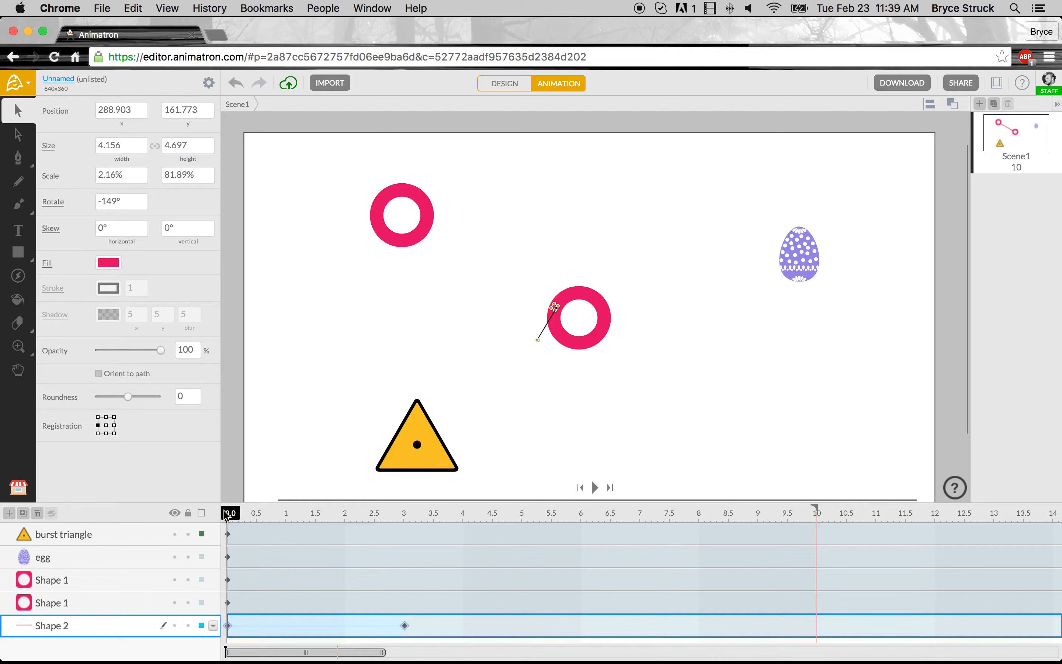
pyautogui.press('space')
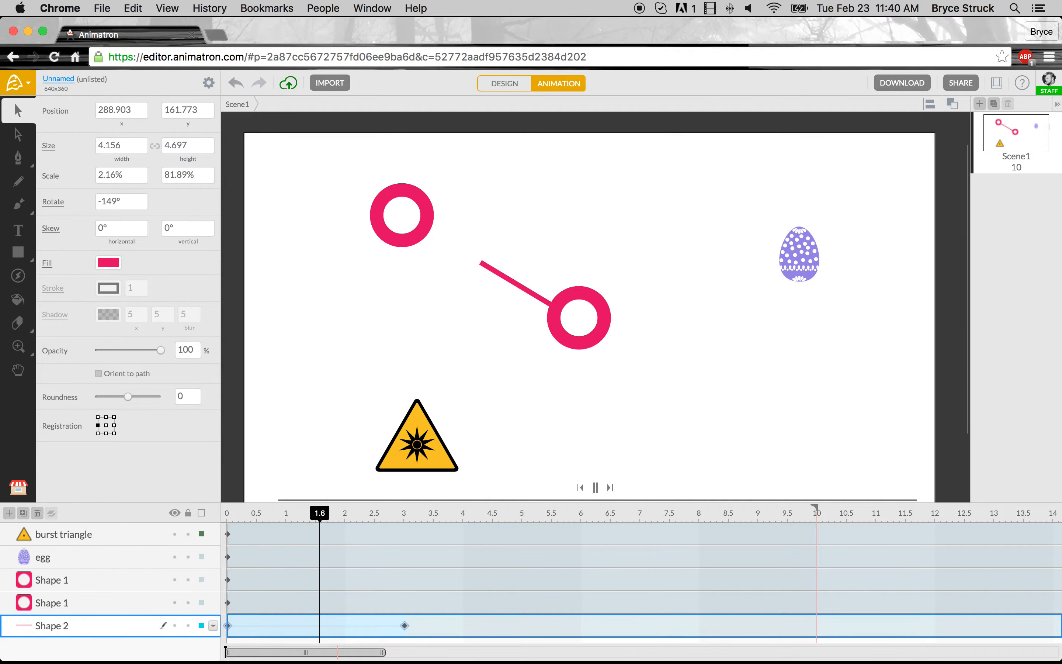
pyautogui.press('space')
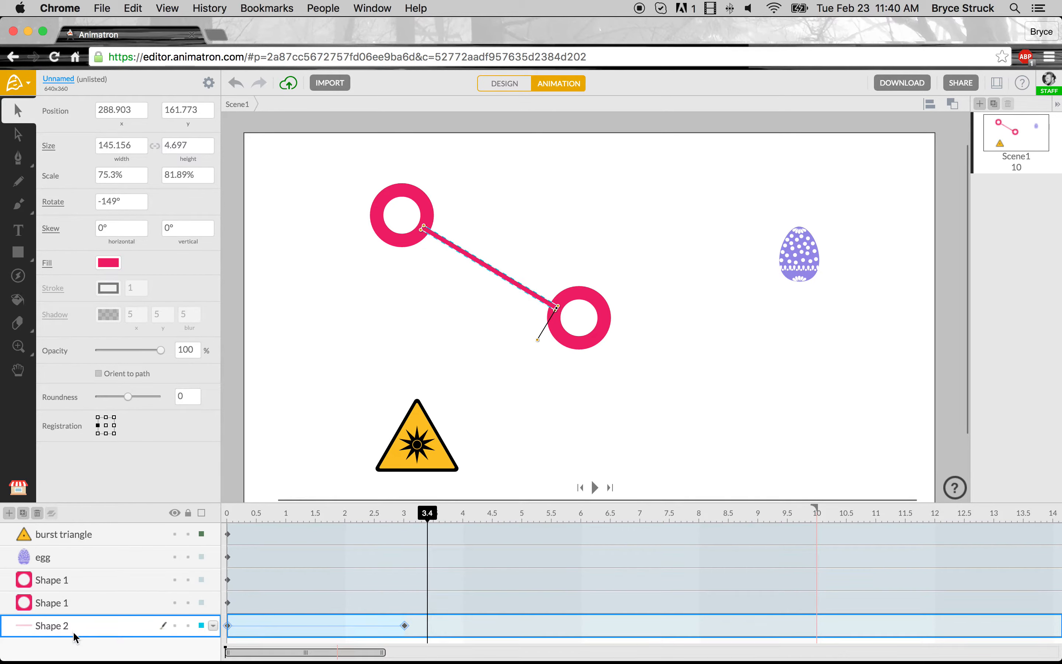
# Rename the Shape 2 layer as "line" and duplicate it.
pyautogui.doubleClick(63, 627)
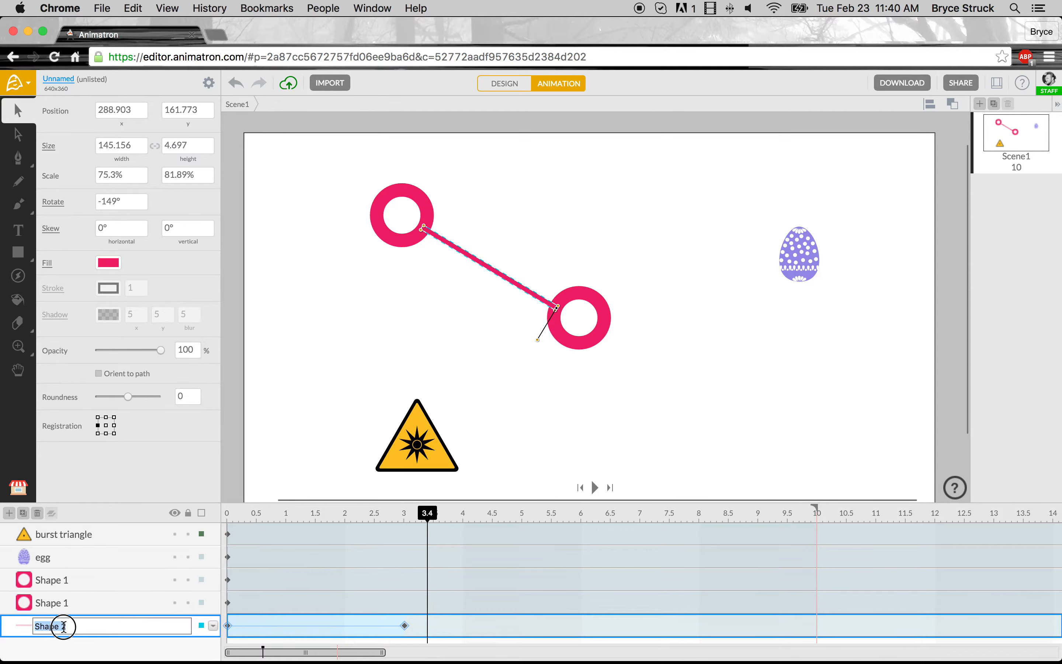
pyautogui.write('line')
pyautogui.press('Return')
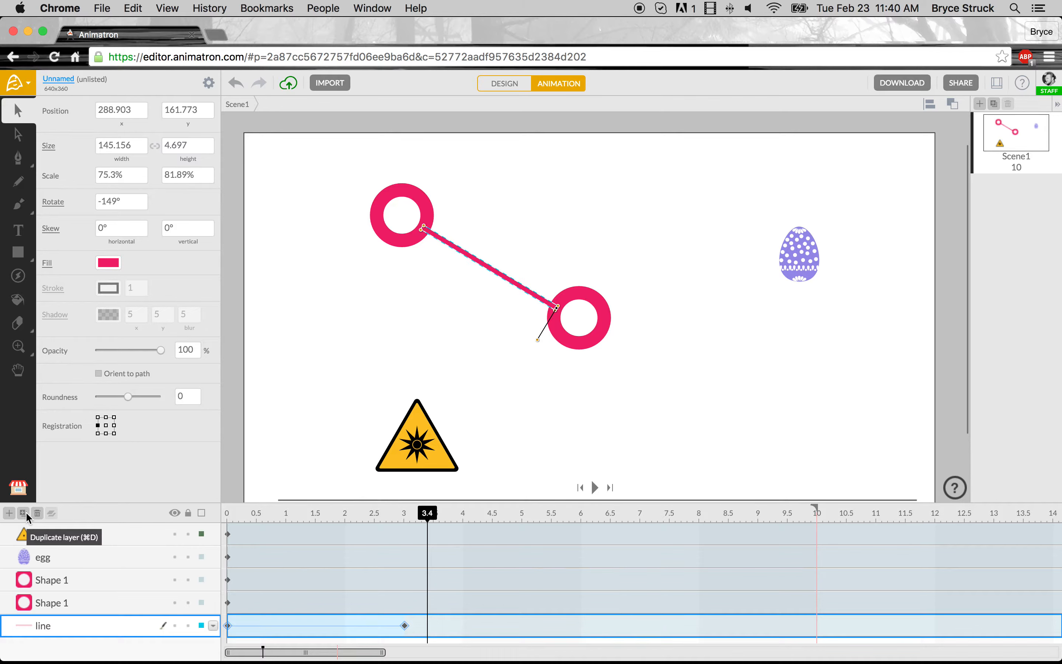
pyautogui.click(24, 512)
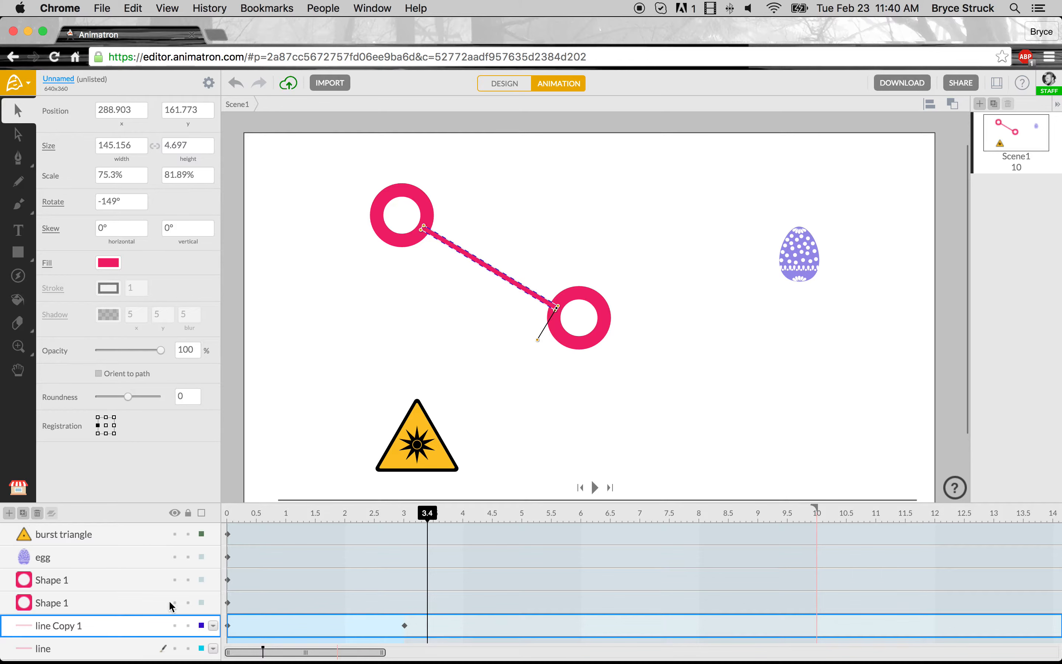
# Lock all layers, then unlock only the line Copy 1 layer.
pyautogui.click(188, 512)
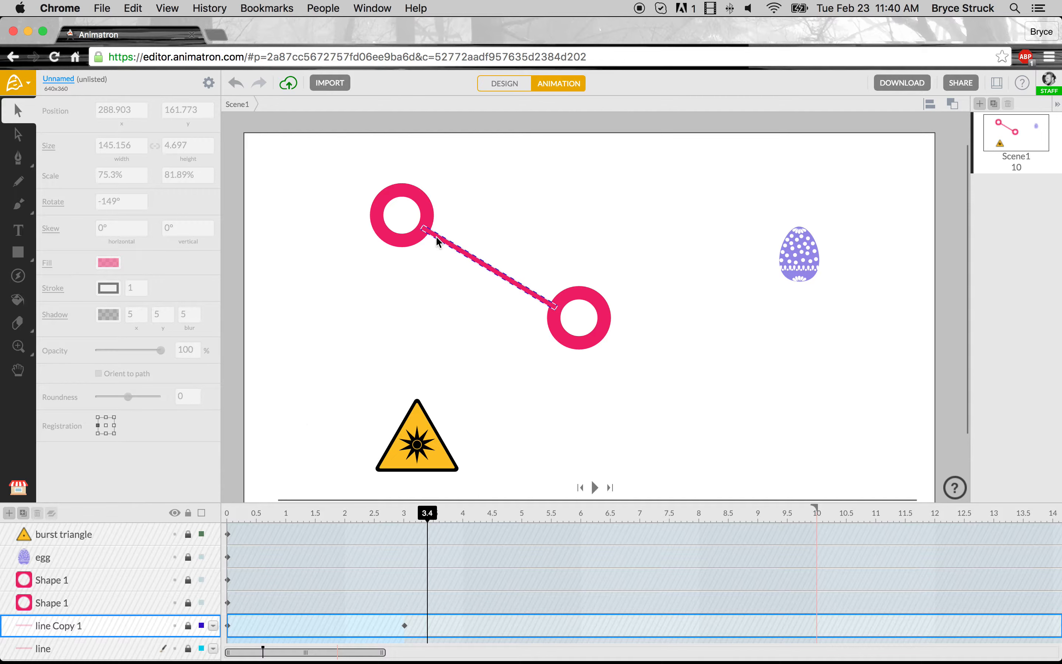
pyautogui.click(64, 650)
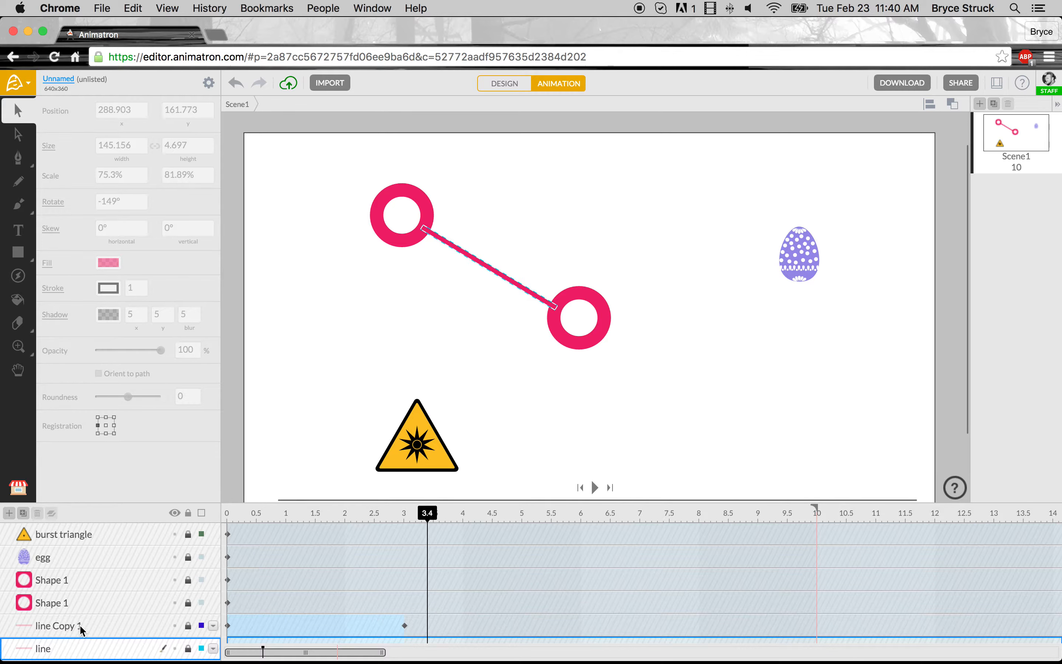
pyautogui.click(145, 628)
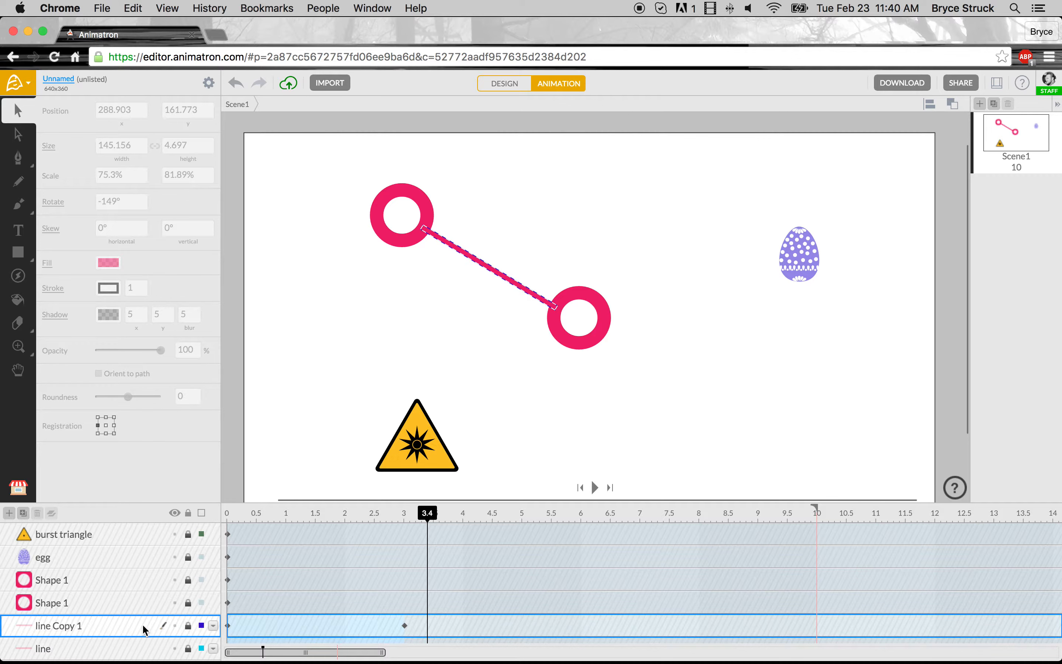
pyautogui.click(189, 625)
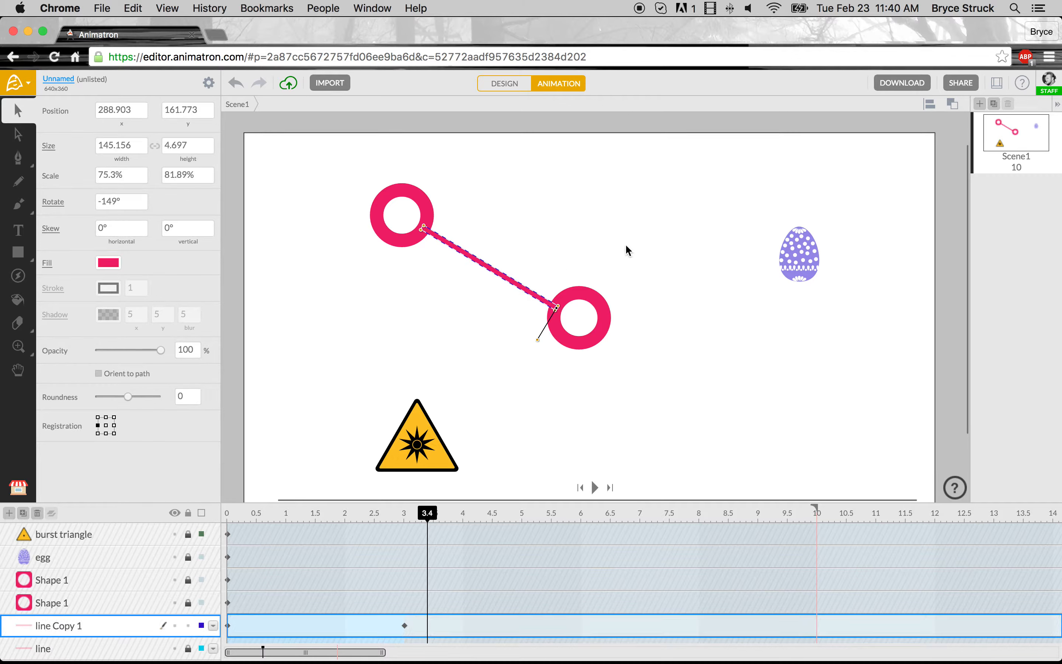
# Try moving the copied line below the rings at 3.4 seconds in animation mode, and undo the move.
pyautogui.click(524, 295)
pyautogui.moveTo(523, 295); pyautogui.dragTo(501, 357)
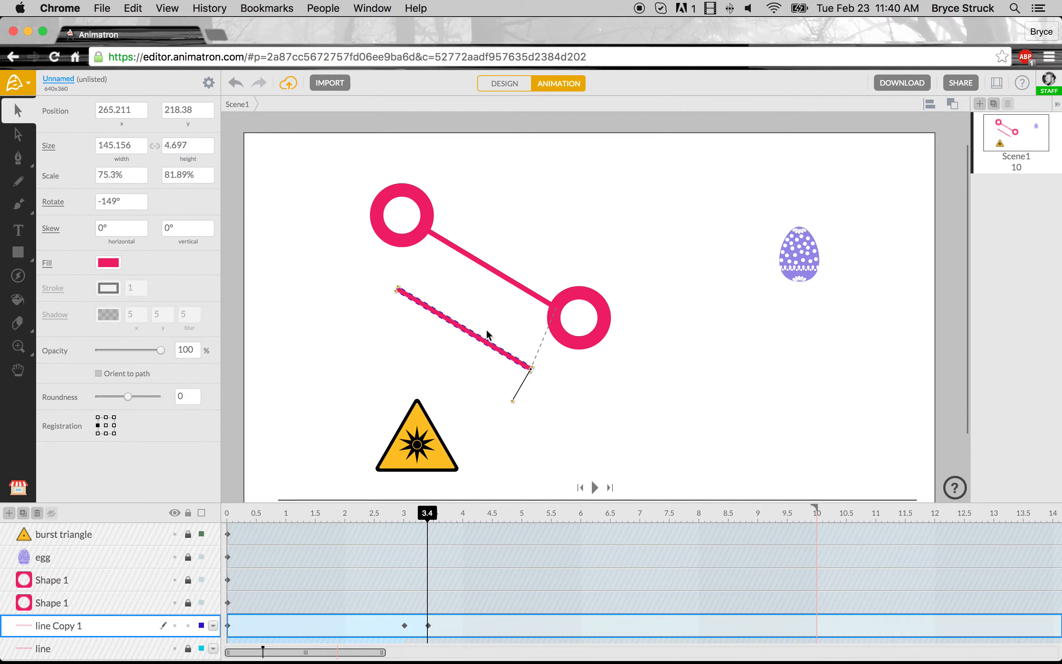
pyautogui.press('super+z')
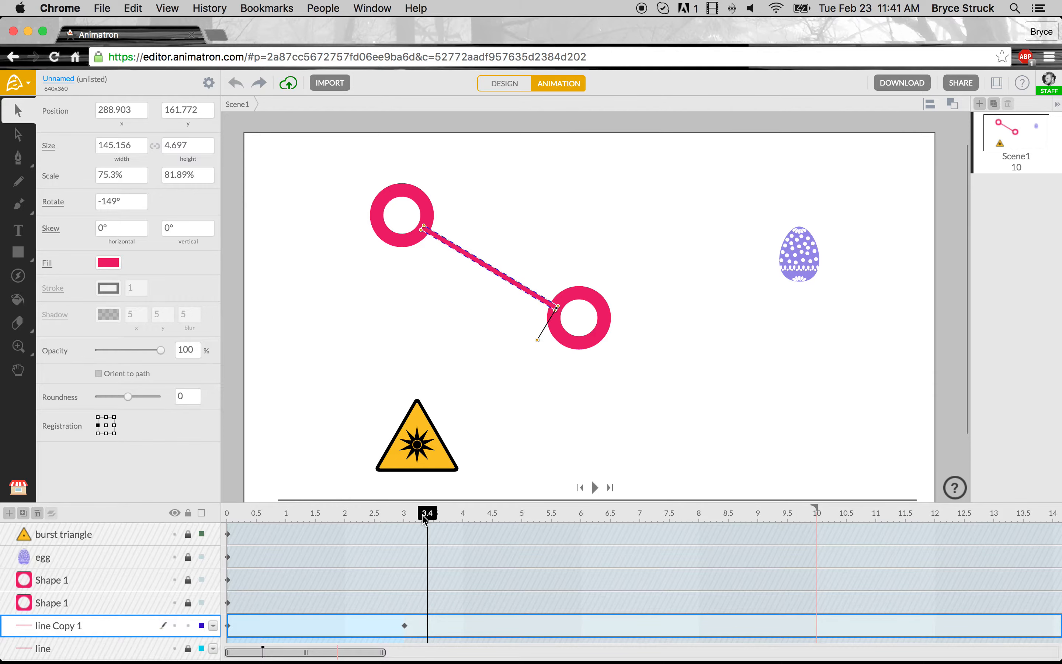
# Switch to design mode and place the playhead on the copied line's keyframe at 3 seconds.
pyautogui.moveTo(425, 519); pyautogui.dragTo(208, 507)
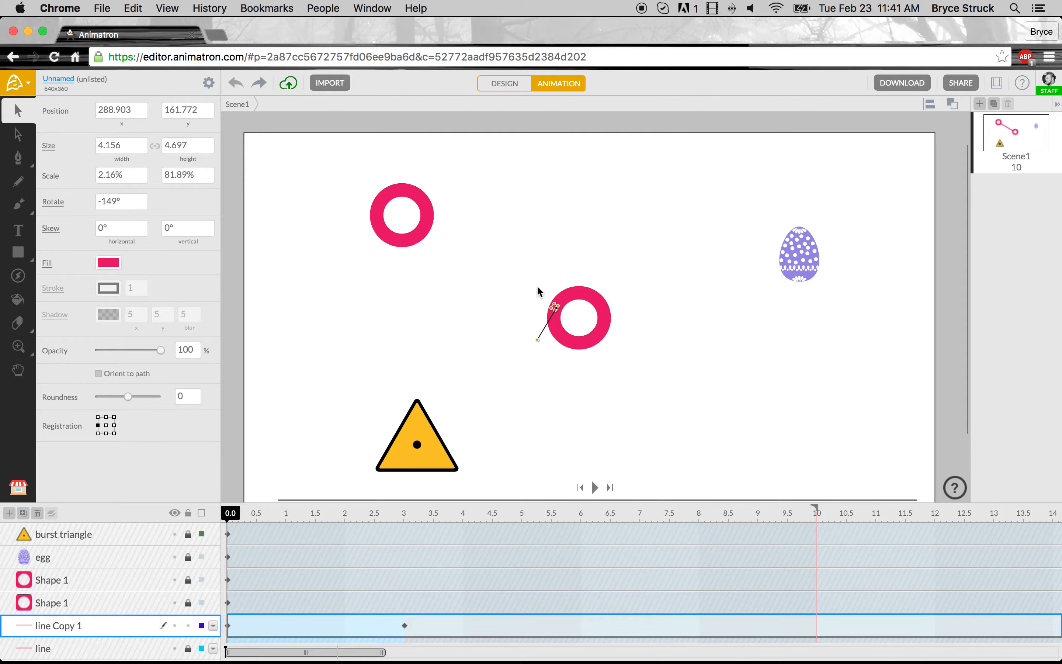
pyautogui.click(521, 87)
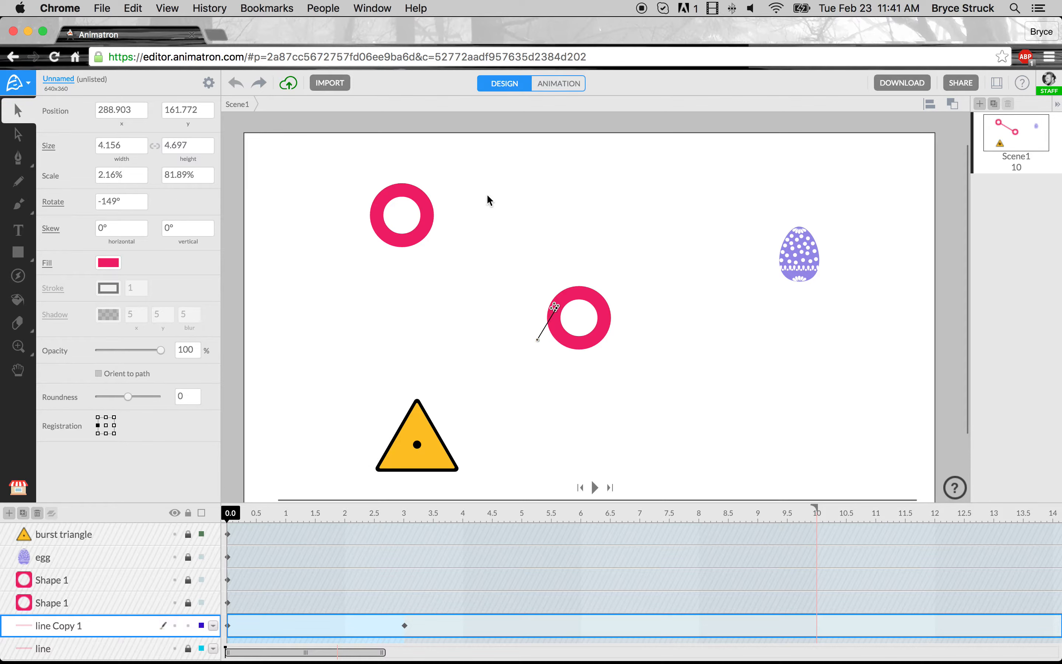
pyautogui.scroll(-2, 372, 424)
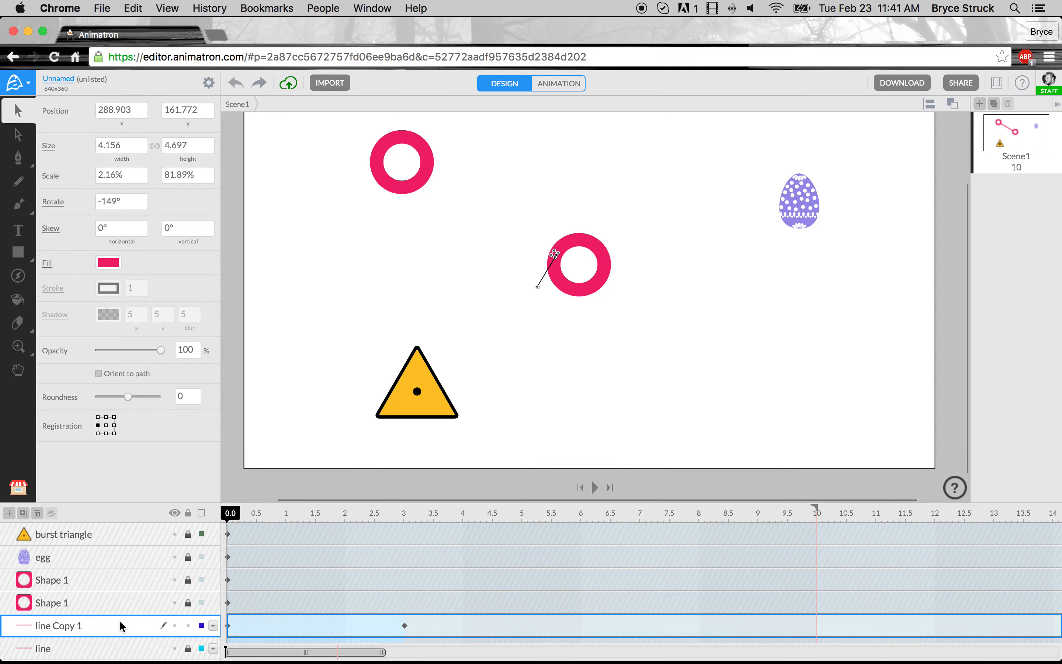
pyautogui.scroll(3, 286, 448)
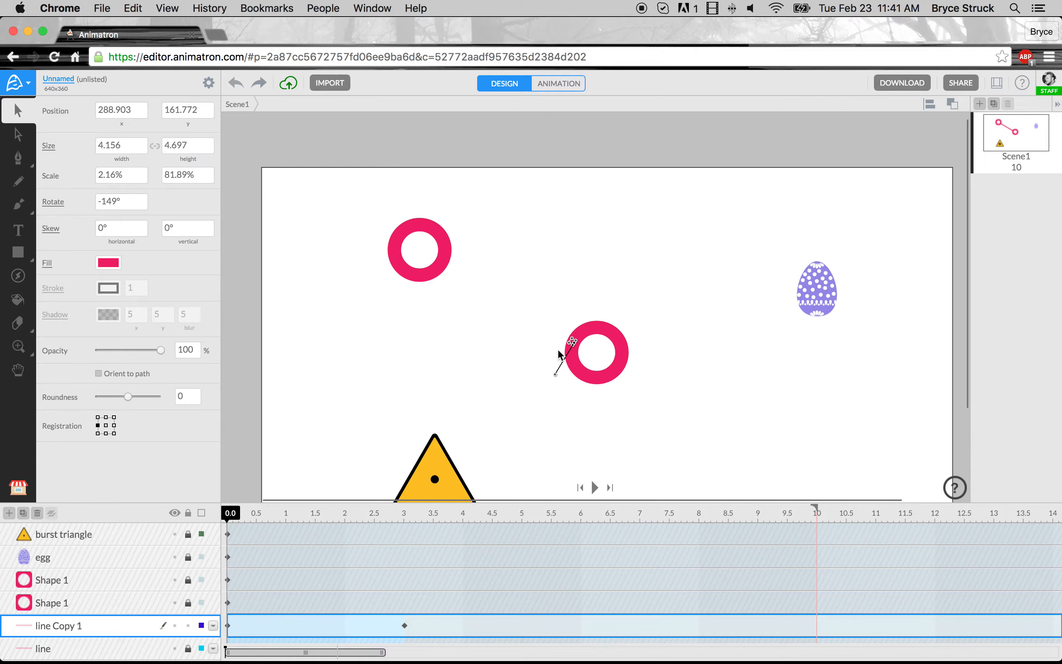
pyautogui.moveTo(368, 515); pyautogui.dragTo(404, 514)
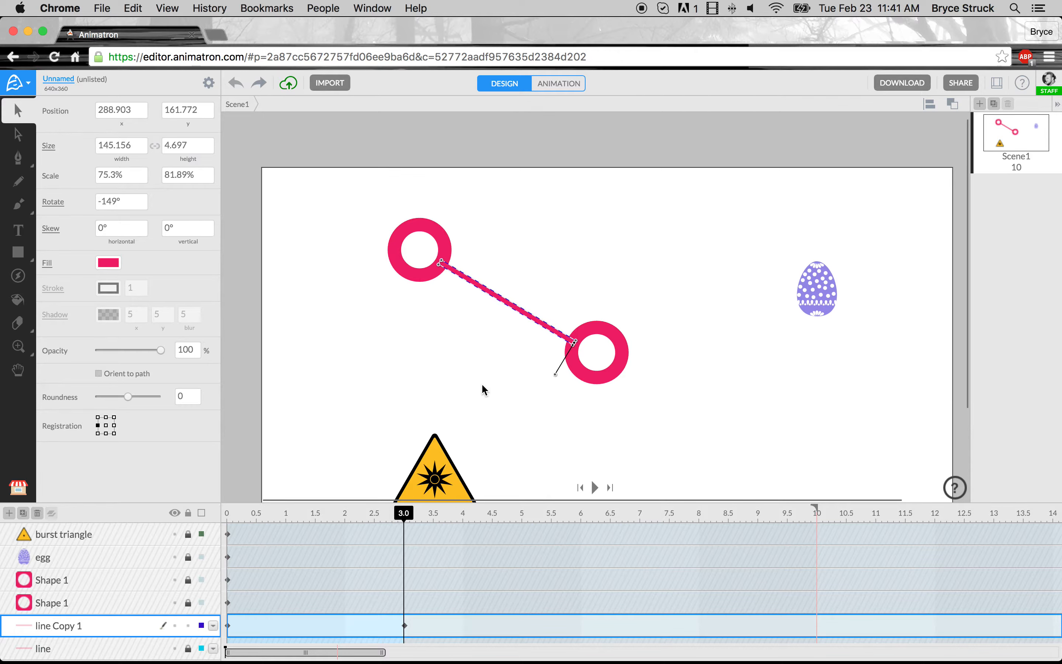
# Move the copied line below the original line to about X 247, Y 219, and deselect it.
pyautogui.moveTo(507, 303); pyautogui.dragTo(482, 362)
pyautogui.press('super+z')
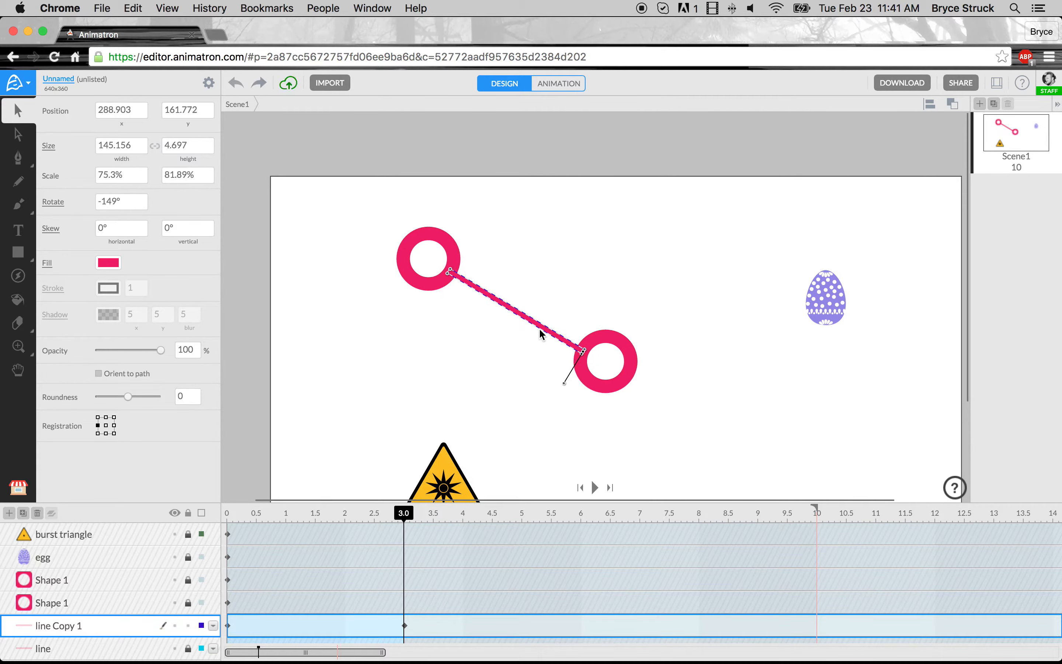
pyautogui.moveTo(541, 328); pyautogui.dragTo(492, 399)
pyautogui.moveTo(526, 351); pyautogui.dragTo(480, 290)
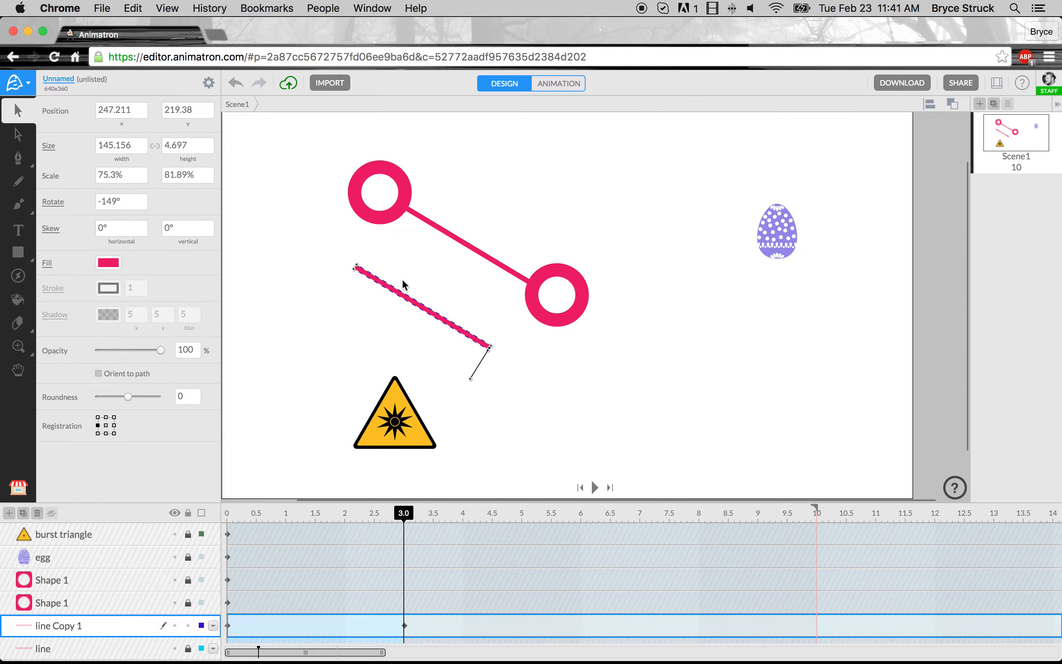
pyautogui.click(532, 299)
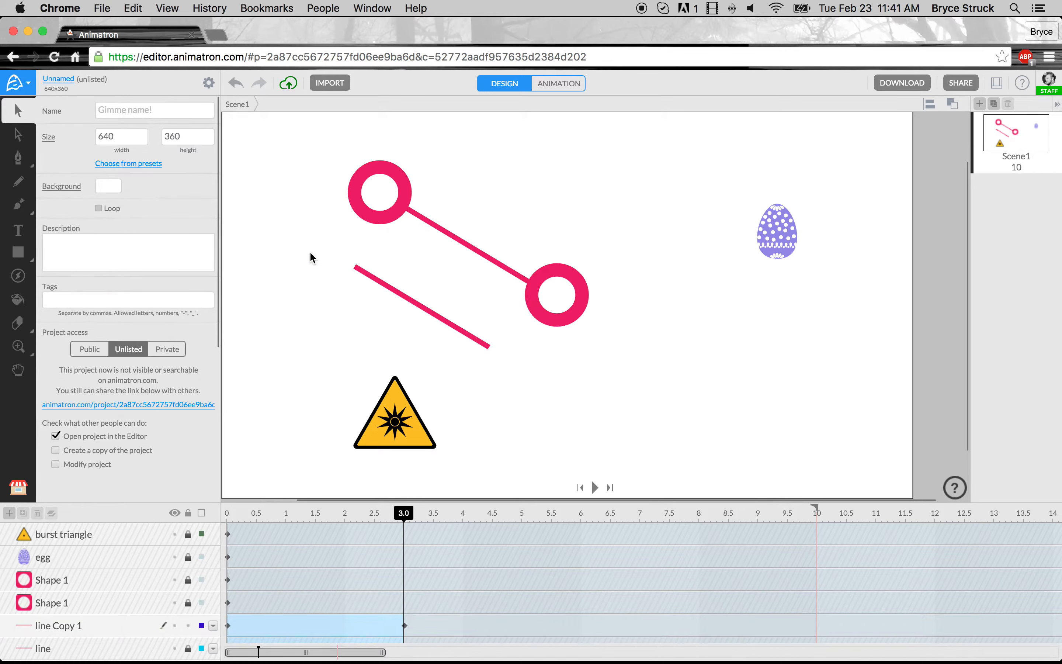
# Unlock the upper ring's layer, try moving the ring to X 119, Y 100, undo the move and relock the layer.
pyautogui.moveTo(357, 163); pyautogui.dragTo(564, 294)
pyautogui.click(344, 240)
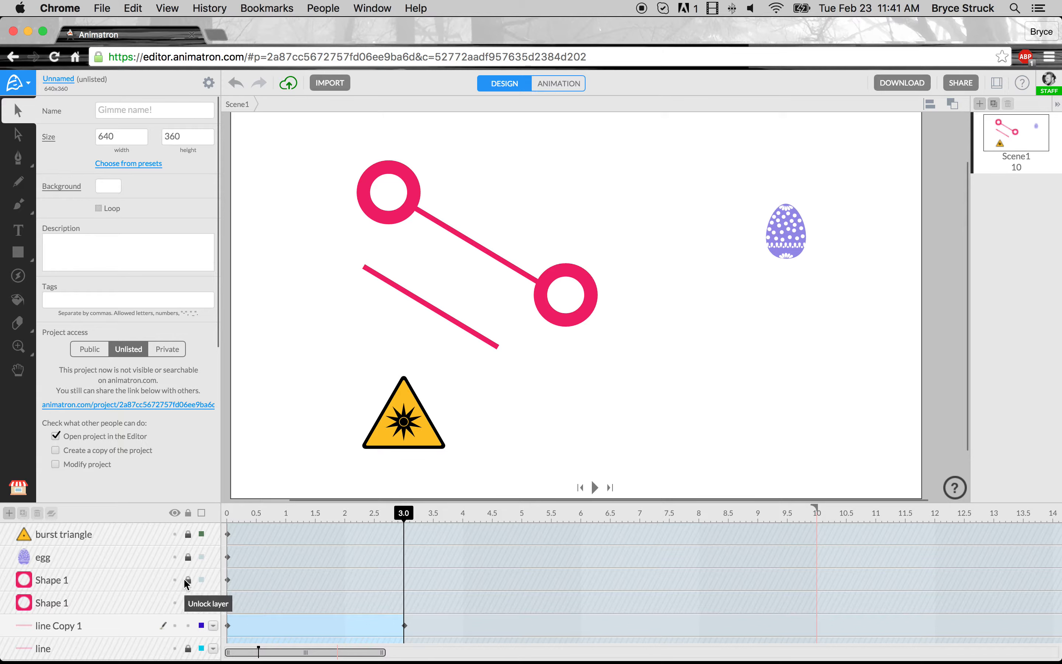
pyautogui.click(189, 579)
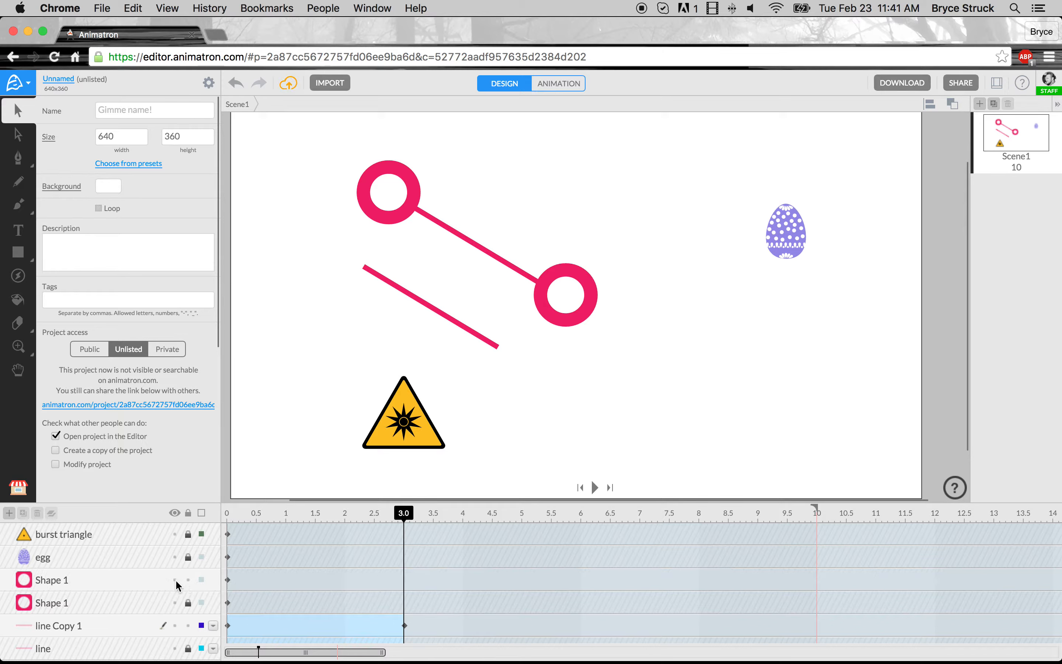
pyautogui.click(120, 581)
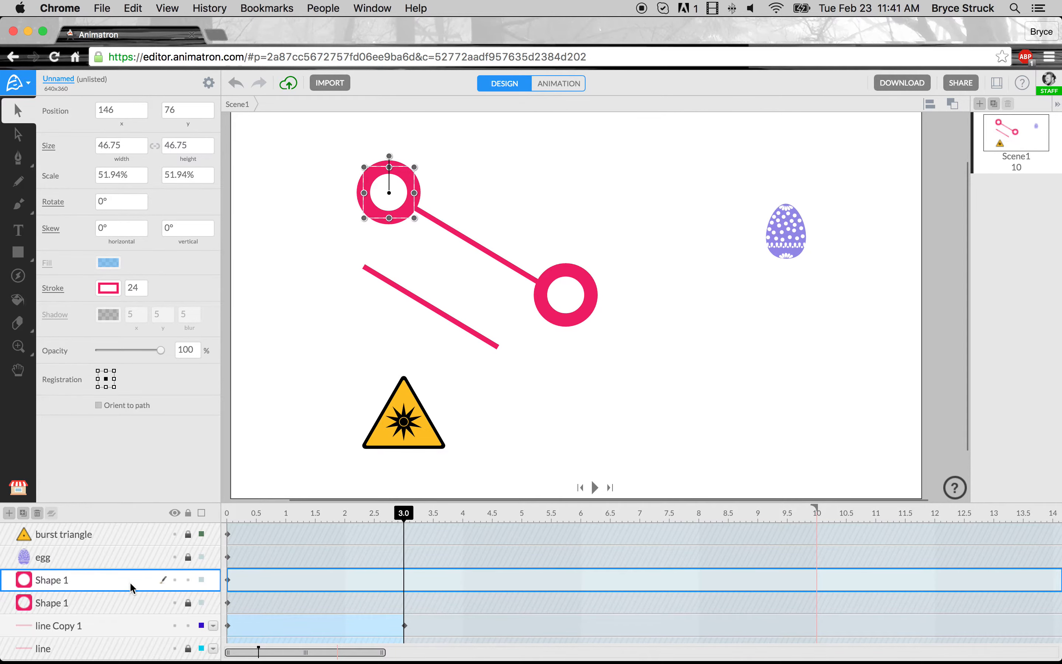
pyautogui.scroll(2, 350, 265)
pyautogui.hscroll(1, 350, 264)
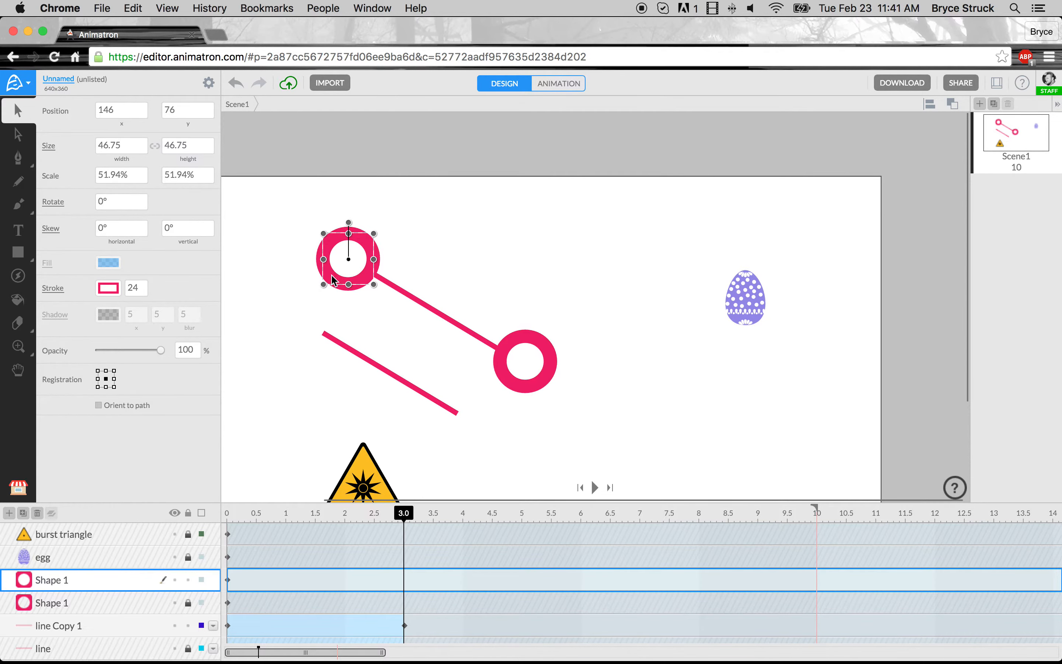
pyautogui.moveTo(332, 280); pyautogui.dragTo(304, 304)
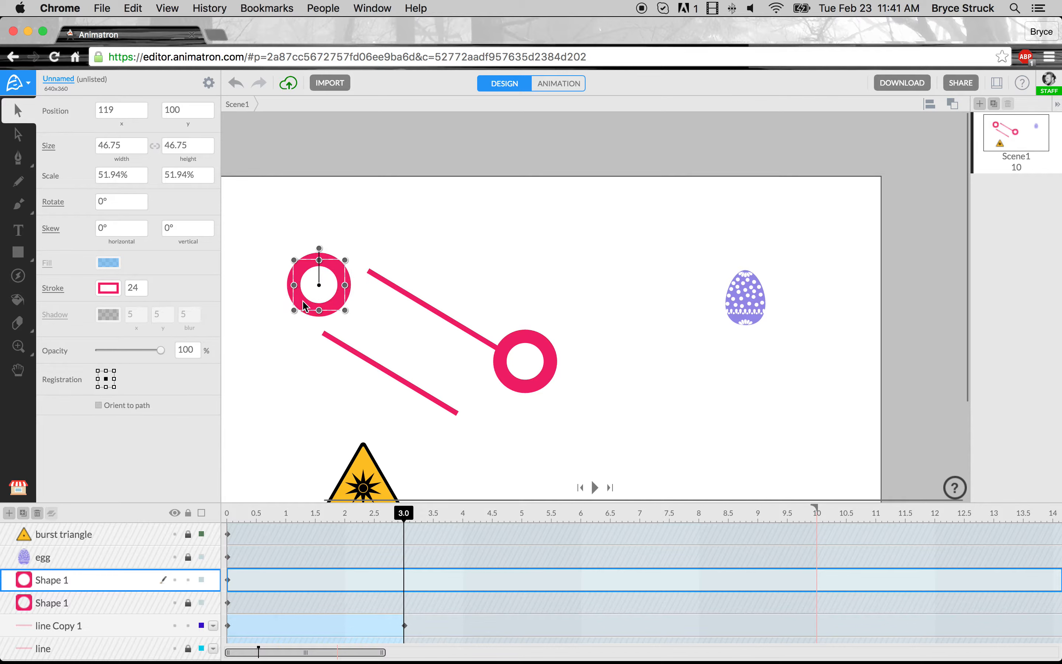
pyautogui.press('super+z')
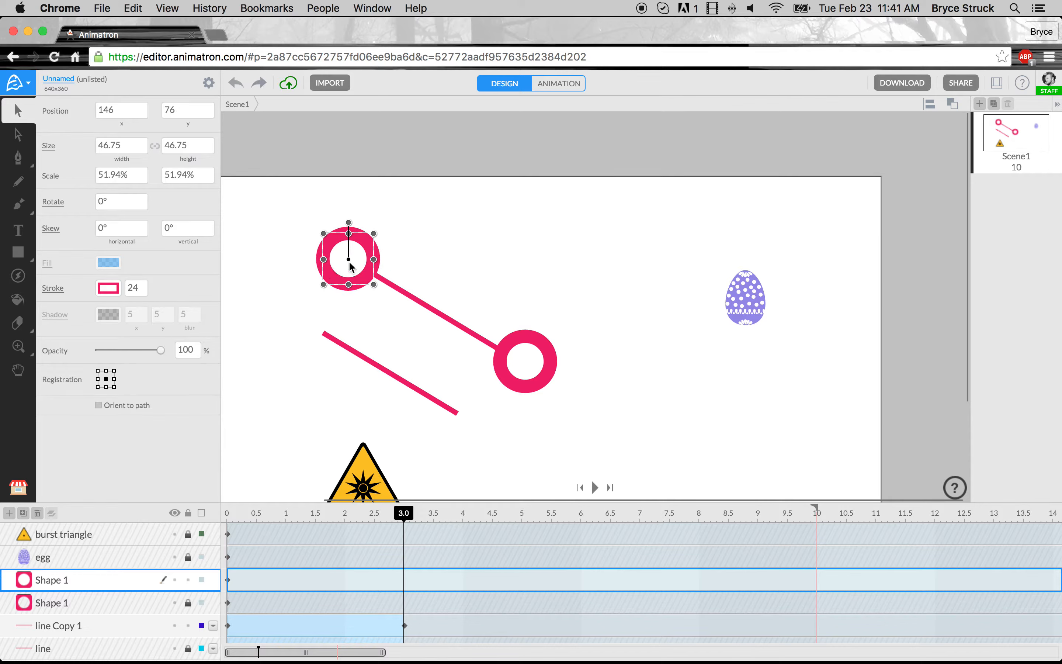
pyautogui.click(188, 580)
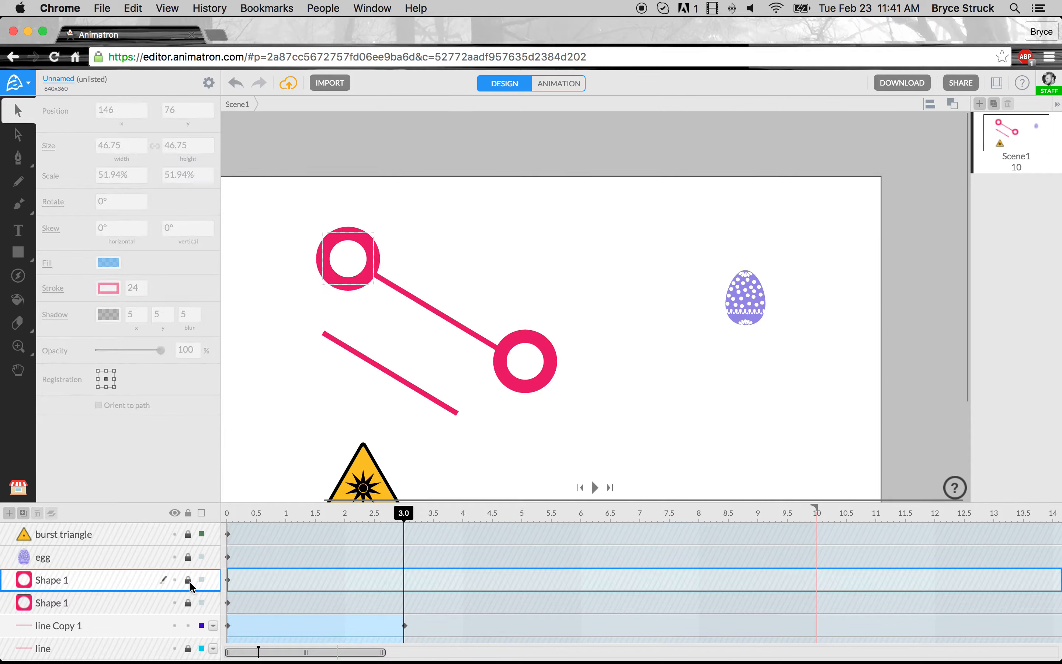
pyautogui.click(318, 393)
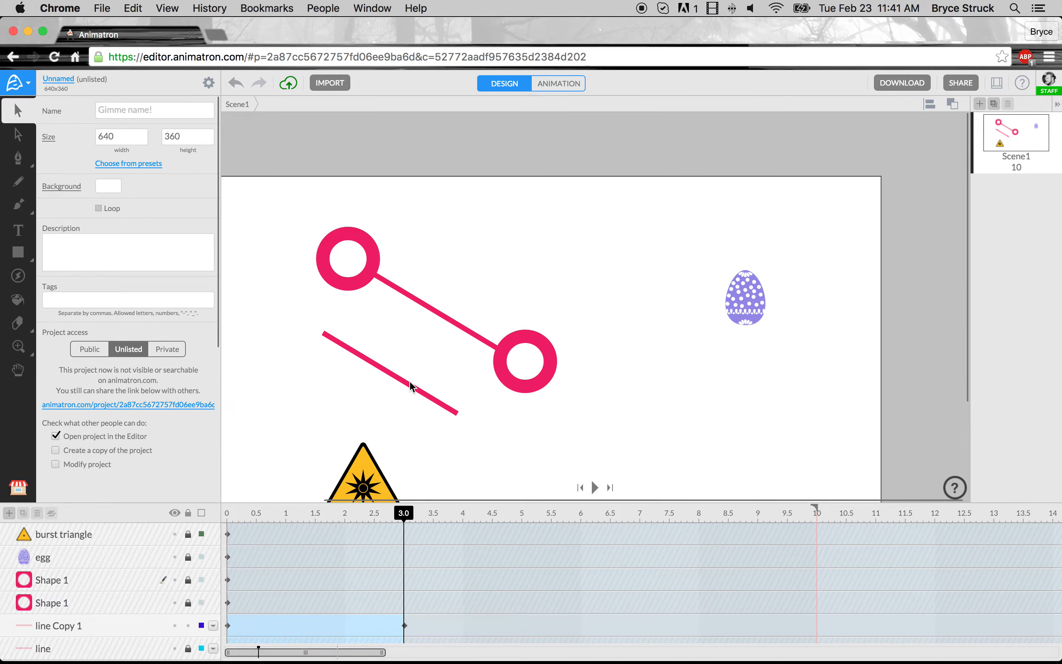
# Move the copied line to about X 274, Y 192 and shift its layer's timing to start at 3 seconds.
pyautogui.moveTo(415, 389); pyautogui.dragTo(444, 359)
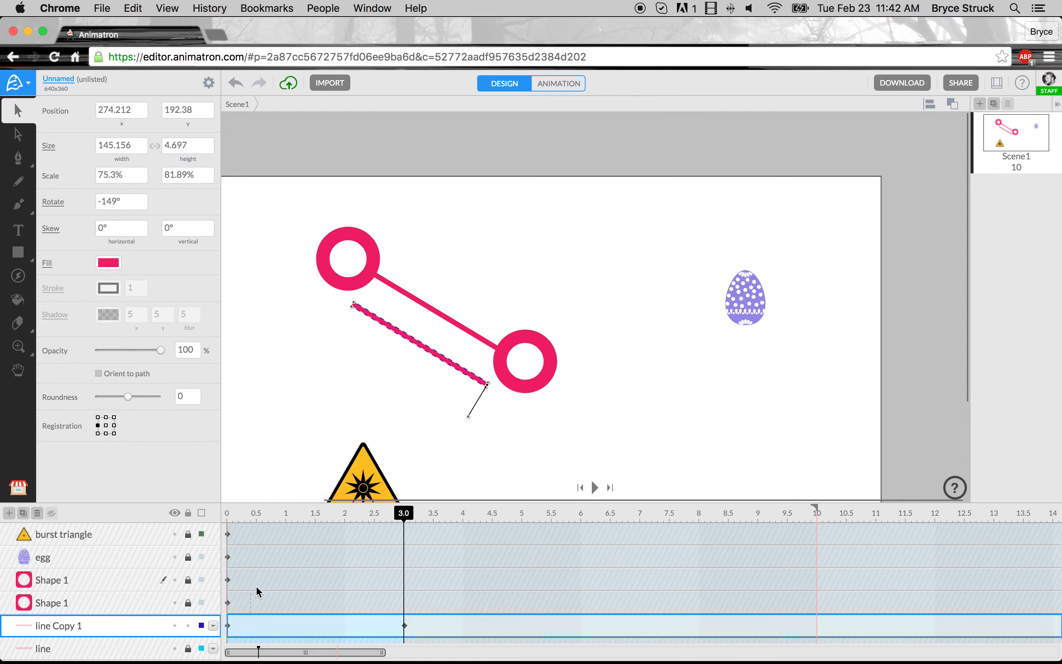
pyautogui.scroll(-1, 260, 500)
pyautogui.moveTo(240, 500); pyautogui.dragTo(243, 475)
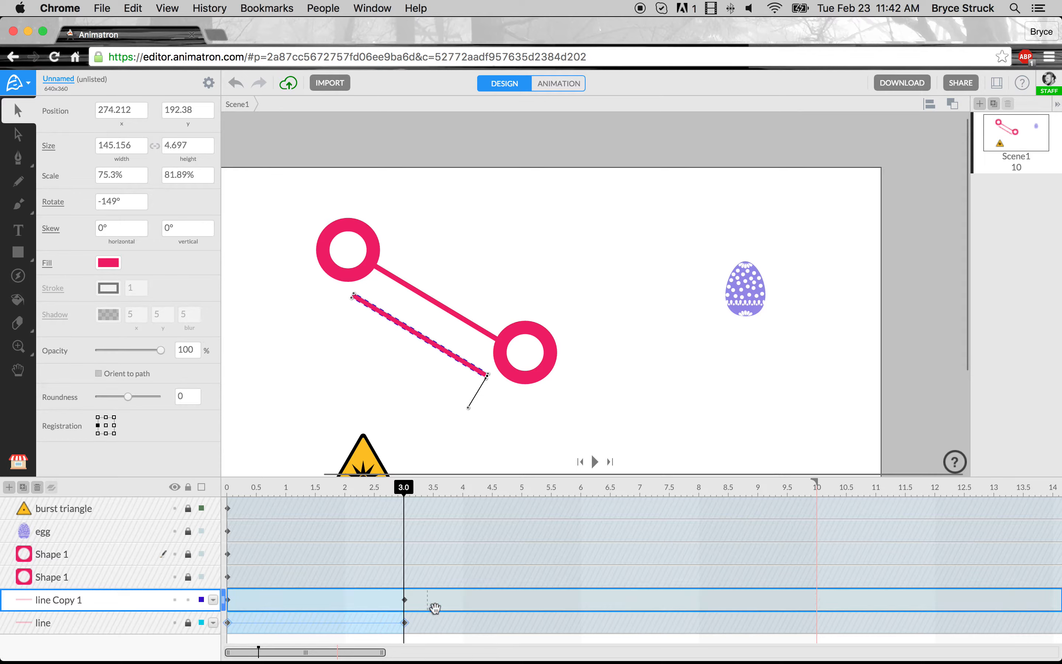
pyautogui.moveTo(437, 601); pyautogui.dragTo(617, 597)
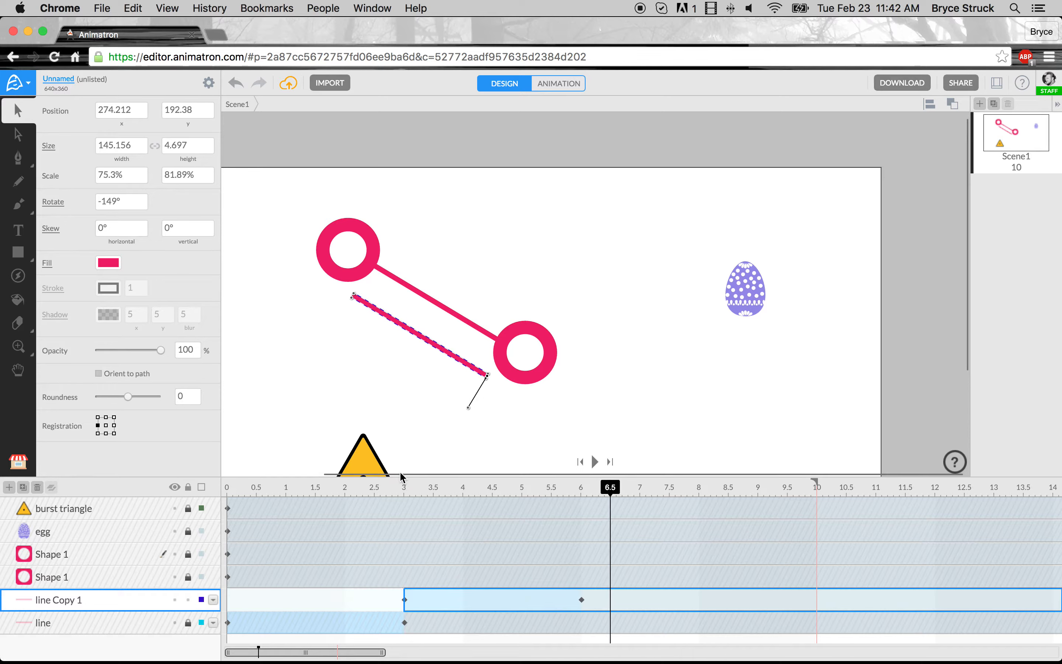
# Rotate the copied line to -219° and position it at about X 294, Y 185, running from the lower ring toward the triangle.
pyautogui.click(407, 489)
pyautogui.moveTo(406, 489); pyautogui.dragTo(545, 490)
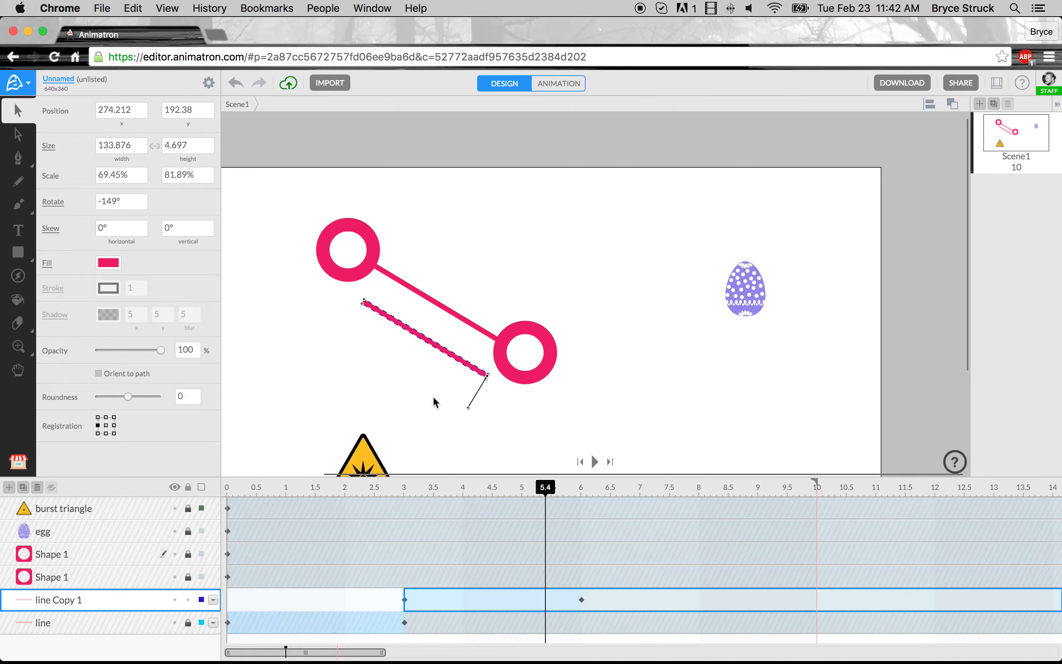
pyautogui.scroll(-5, 431, 393)
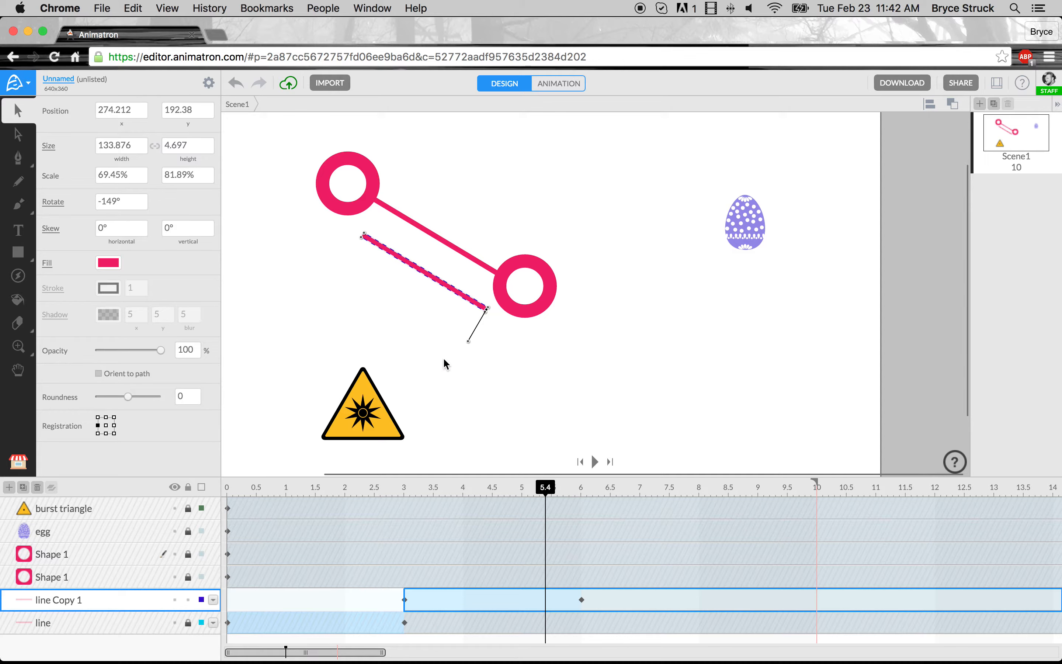
pyautogui.moveTo(469, 344); pyautogui.dragTo(531, 332)
pyautogui.moveTo(531, 332); pyautogui.dragTo(532, 334)
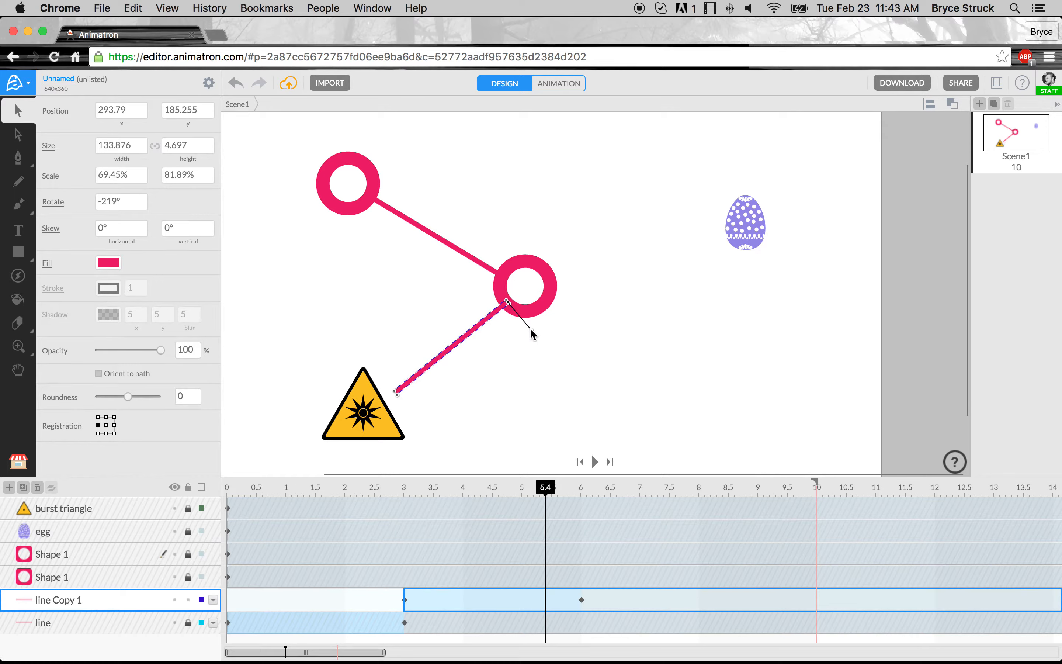
# Scrub the timeline from 3 to just past 6 seconds to check the copied line's growth, and select its layer.
pyautogui.moveTo(478, 487); pyautogui.dragTo(604, 473)
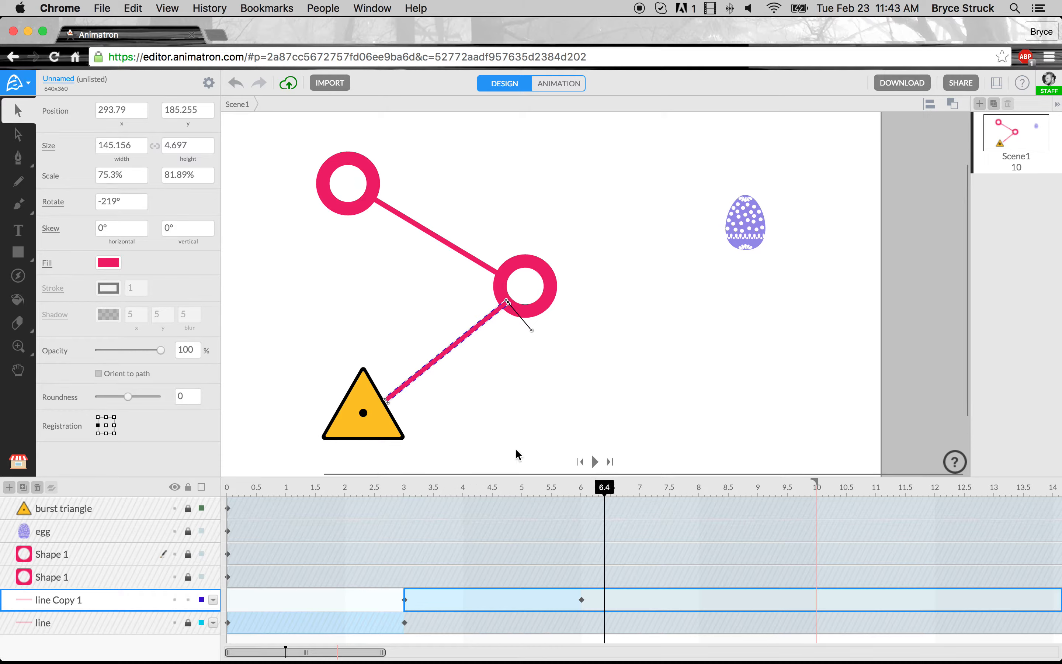
pyautogui.click(309, 323)
pyautogui.moveTo(410, 487); pyautogui.dragTo(585, 486)
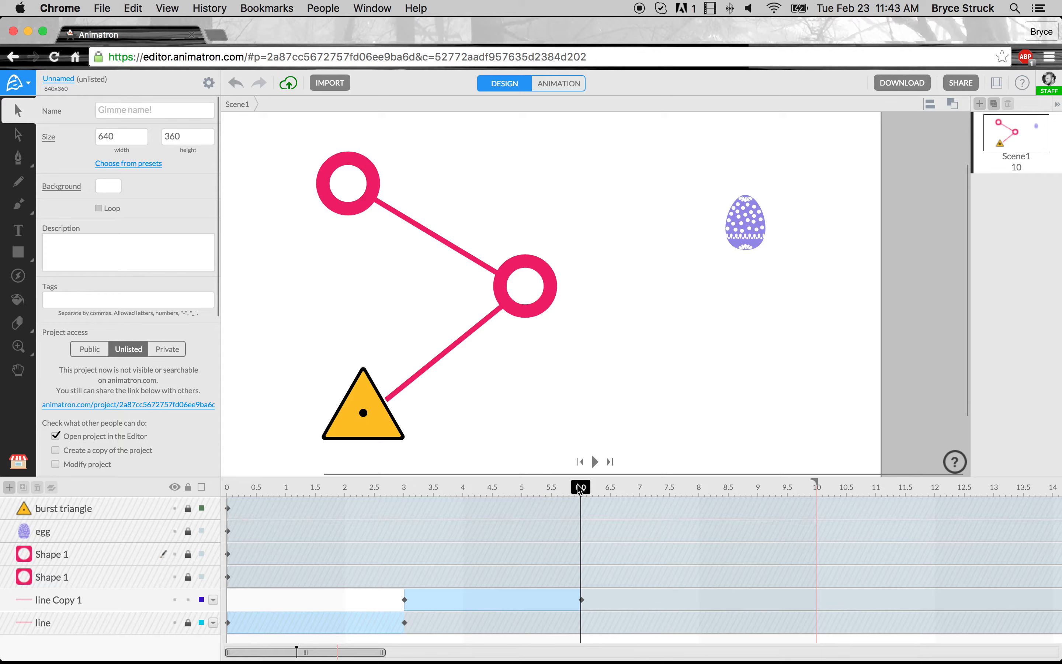
pyautogui.moveTo(579, 487)
pyautogui.mouseDown()
pyautogui.moveTo(522, 488)
pyautogui.moveTo(586, 487)
pyautogui.mouseUp()
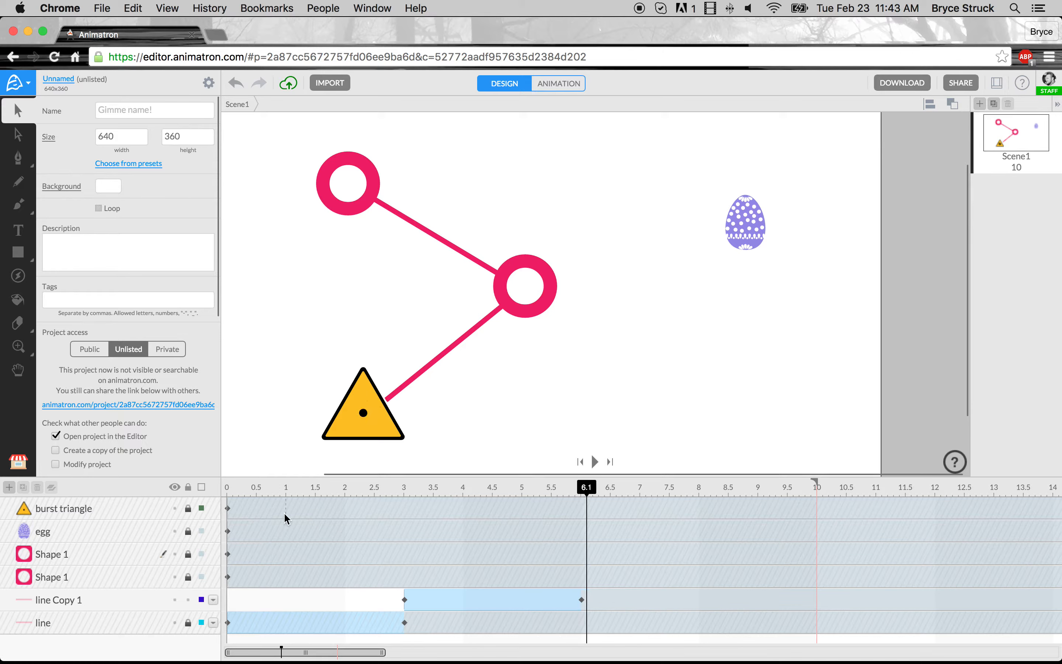
pyautogui.click(144, 594)
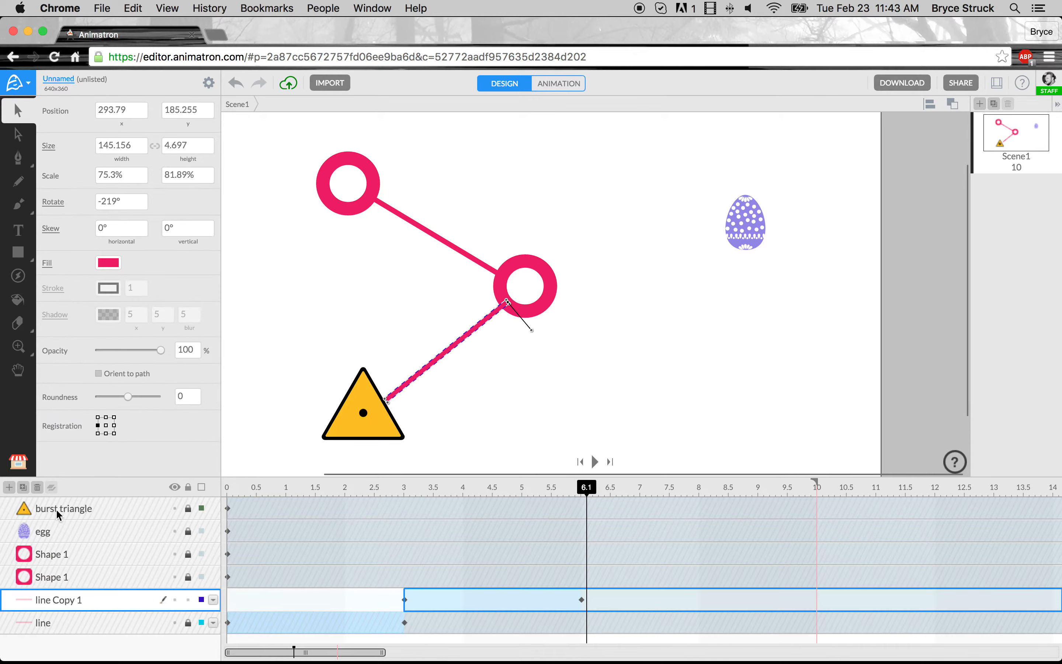
# Duplicate the line Copy 1 layer, lock the original, and place the duplicate at about X 333, Y 165, rotated -377° toward the egg.
pyautogui.click(23, 490)
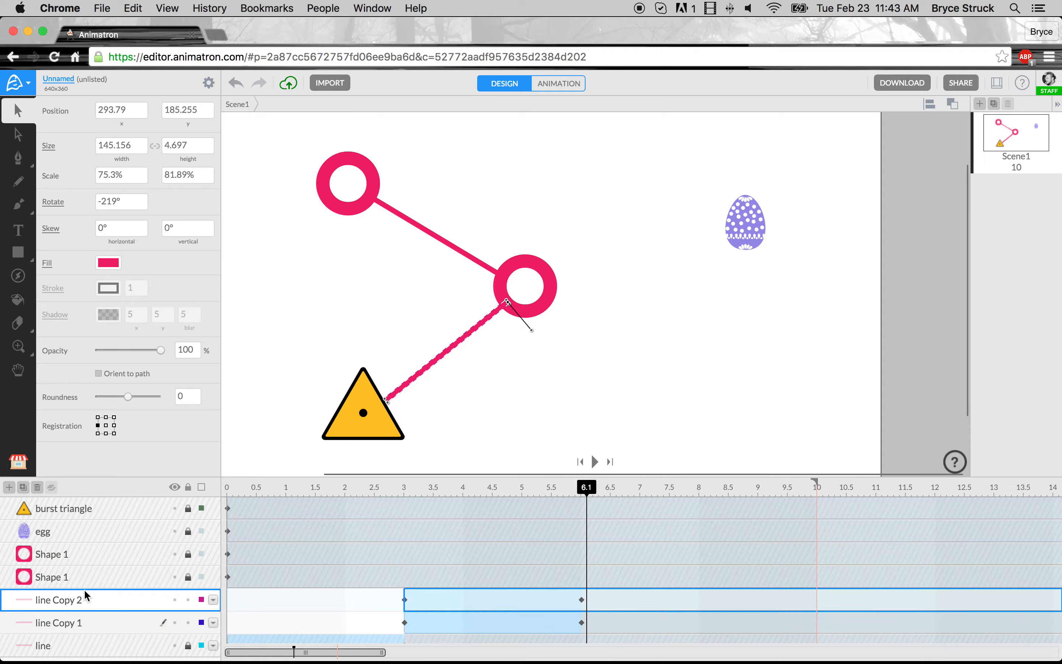
pyautogui.click(189, 623)
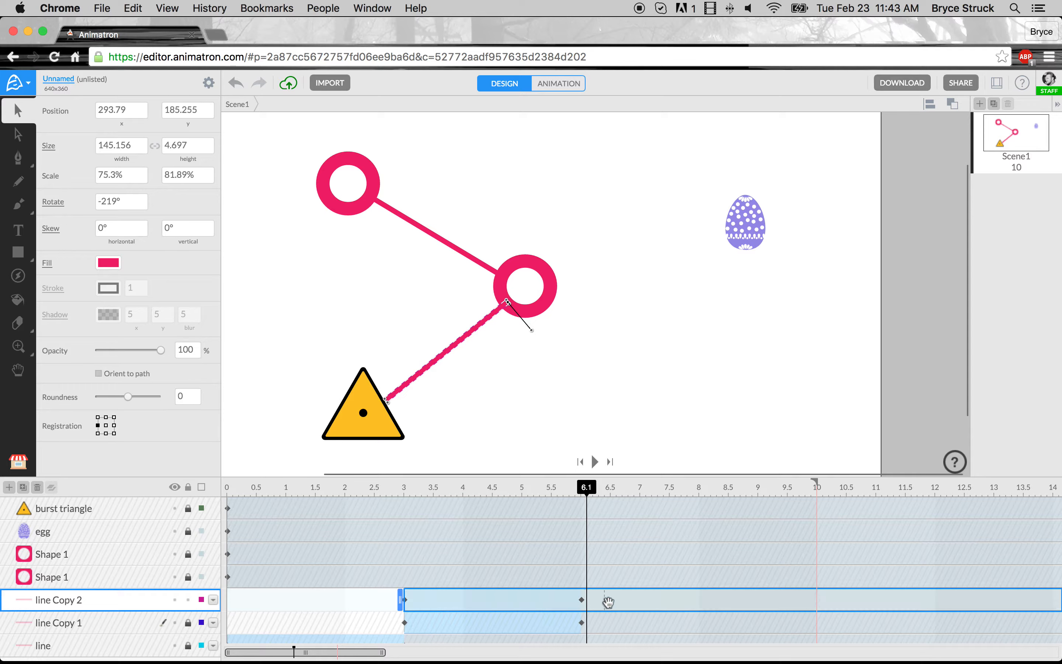
pyautogui.moveTo(473, 330); pyautogui.dragTo(532, 228)
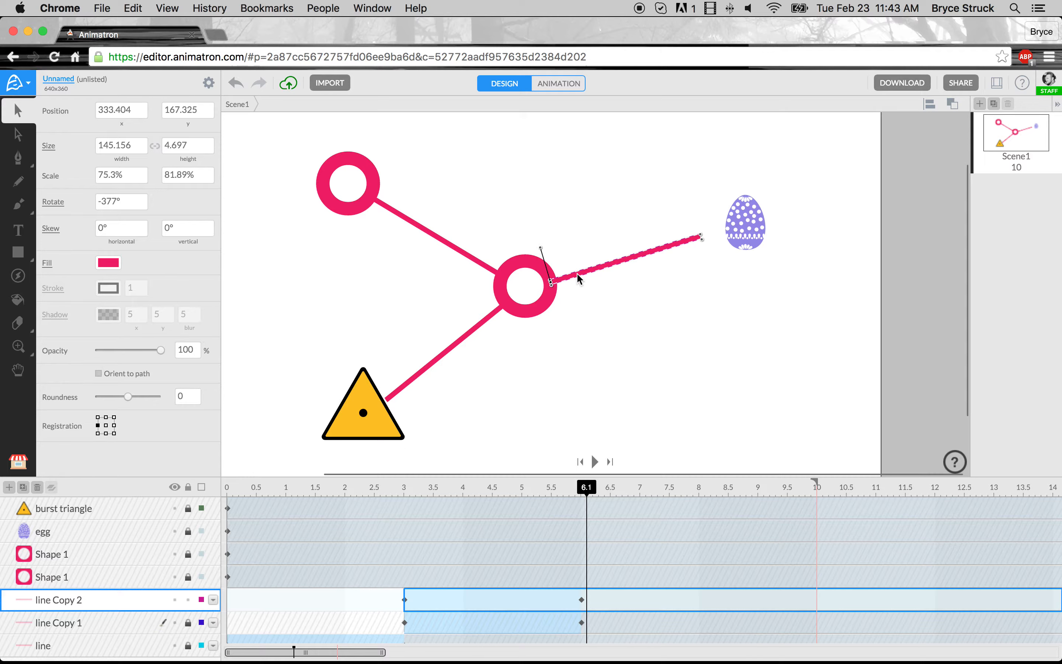
pyautogui.moveTo(577, 273); pyautogui.dragTo(577, 270)
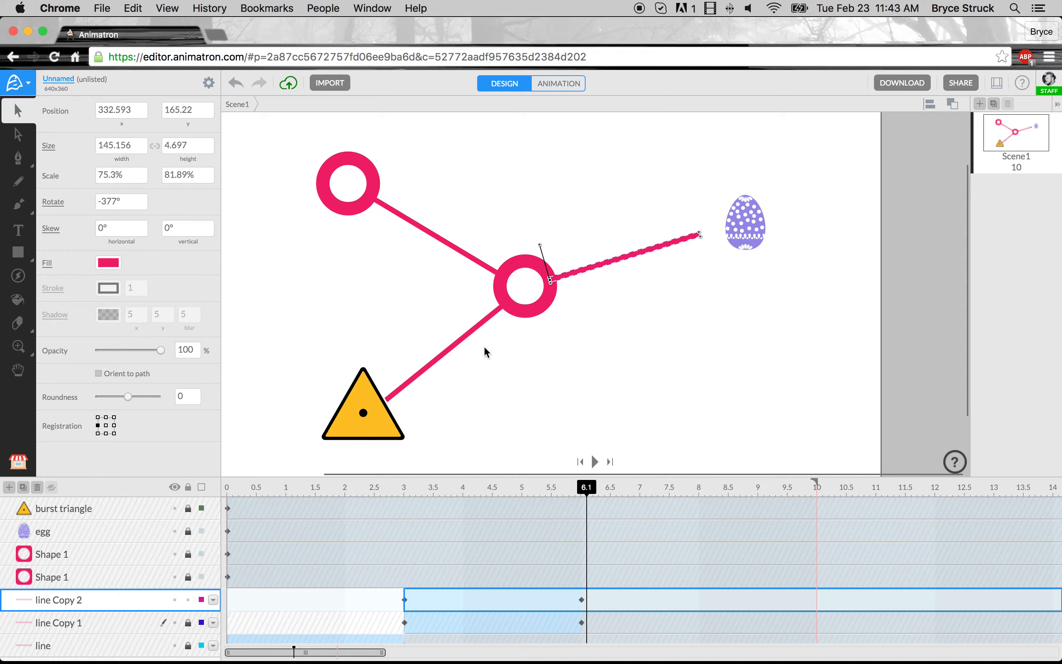
# Shift line Copy 2 to start at 6 seconds and, in animation mode, set its width to 167.156 at the 9-second keyframe.
pyautogui.moveTo(619, 600); pyautogui.dragTo(800, 600)
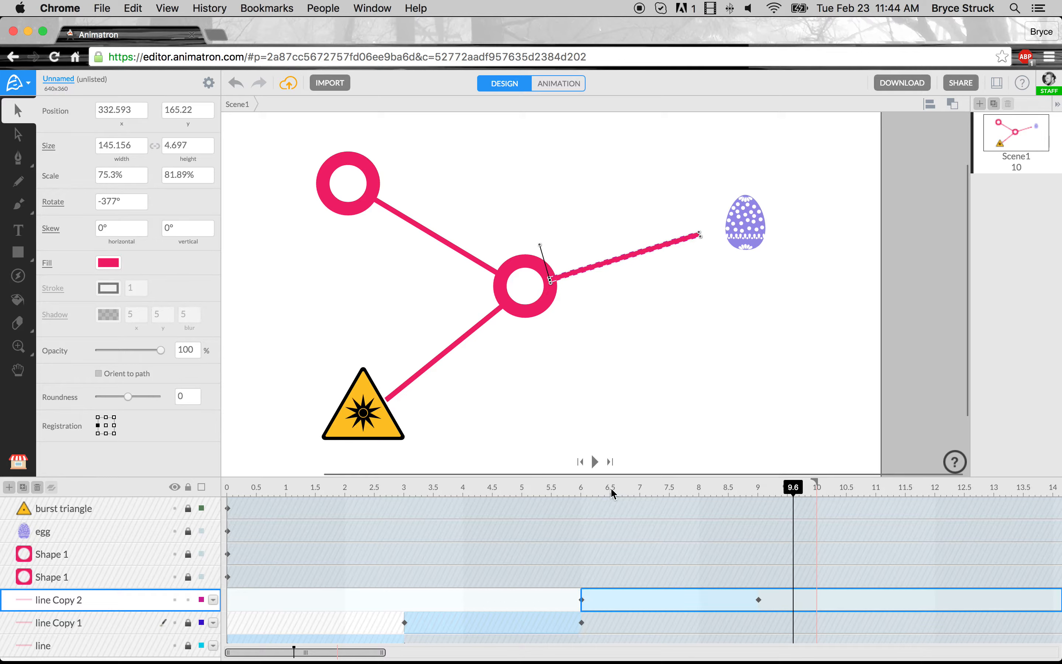
pyautogui.moveTo(613, 493); pyautogui.dragTo(788, 488)
pyautogui.click(760, 490)
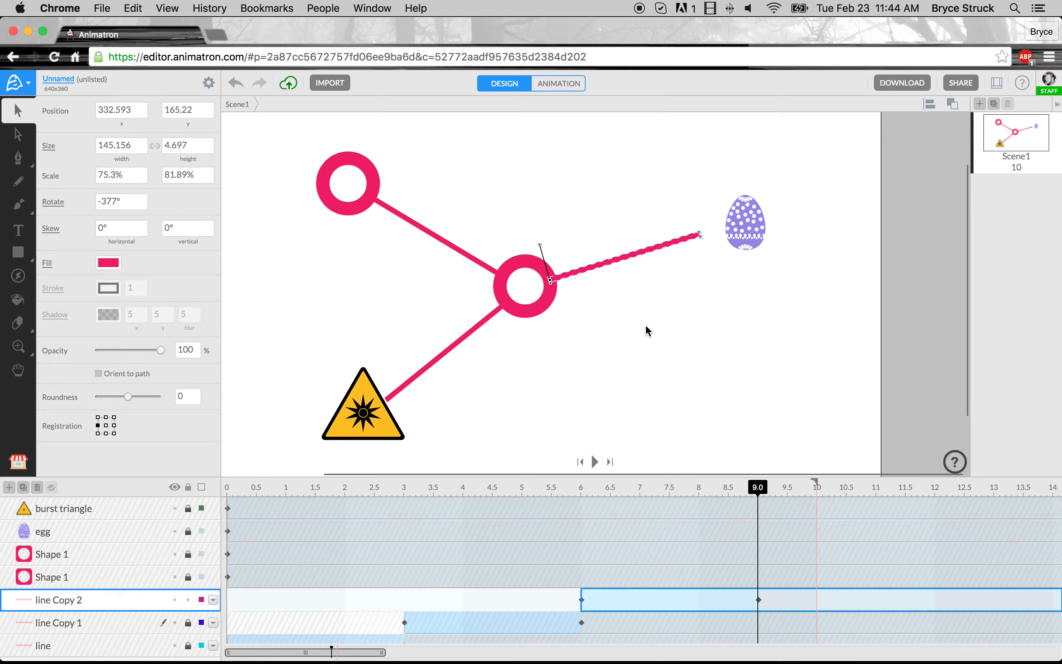
pyautogui.click(758, 601)
pyautogui.click(560, 91)
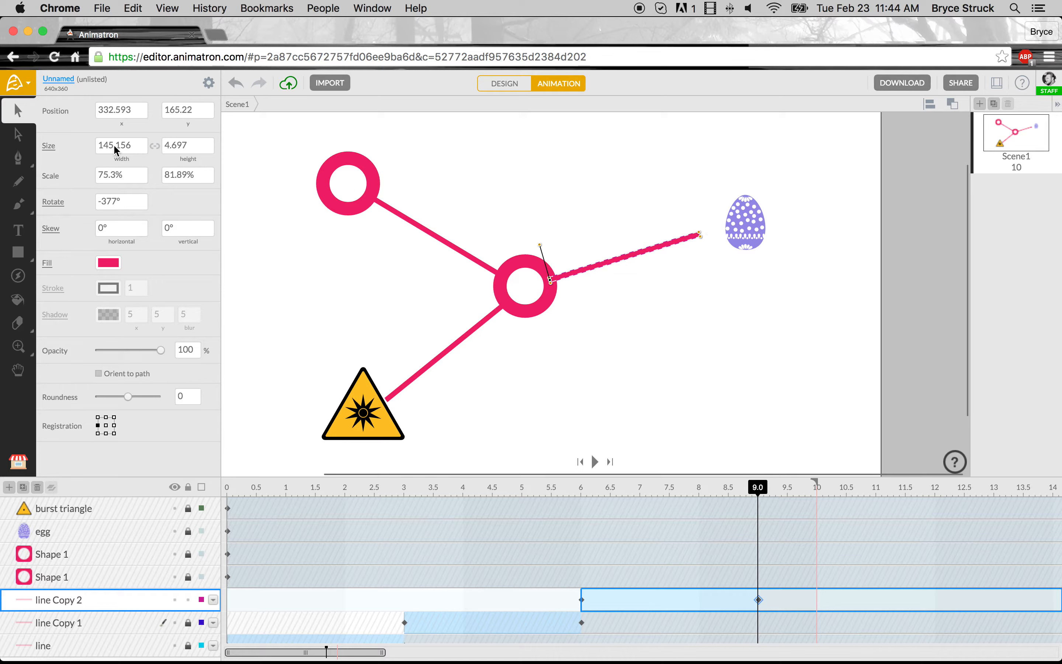
pyautogui.moveTo(117, 150); pyautogui.dragTo(132, 148)
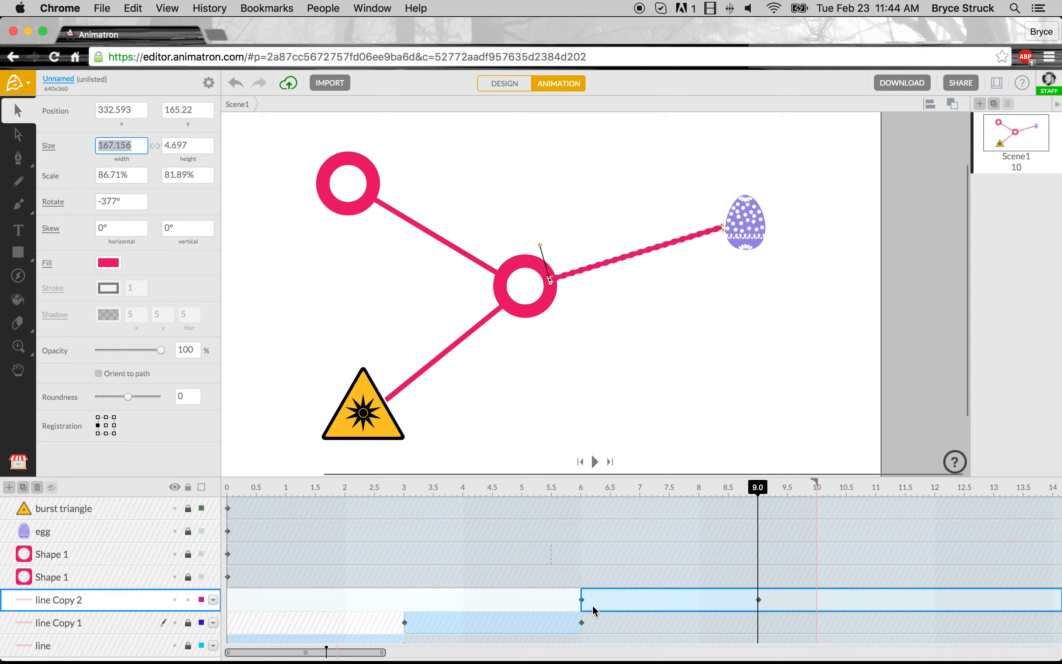
# Scrub back to 5.5 seconds and play the scene to check how the line grows toward the egg.
pyautogui.click(756, 492)
pyautogui.moveTo(756, 492); pyautogui.dragTo(575, 493)
pyautogui.moveTo(650, 492); pyautogui.dragTo(554, 490)
pyautogui.press('space')
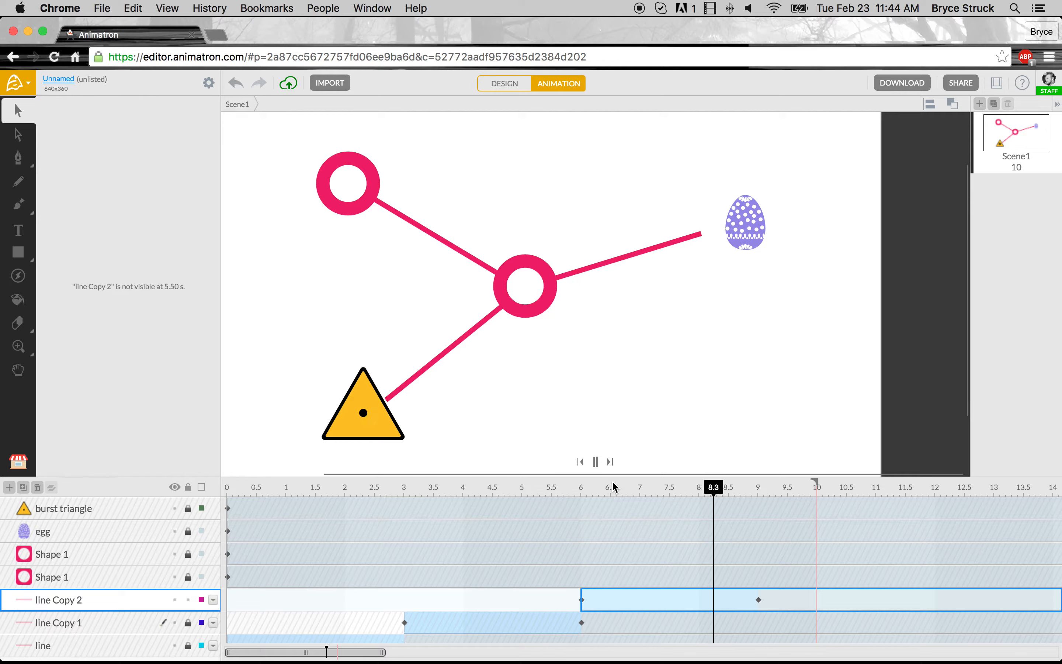
pyautogui.press('space')
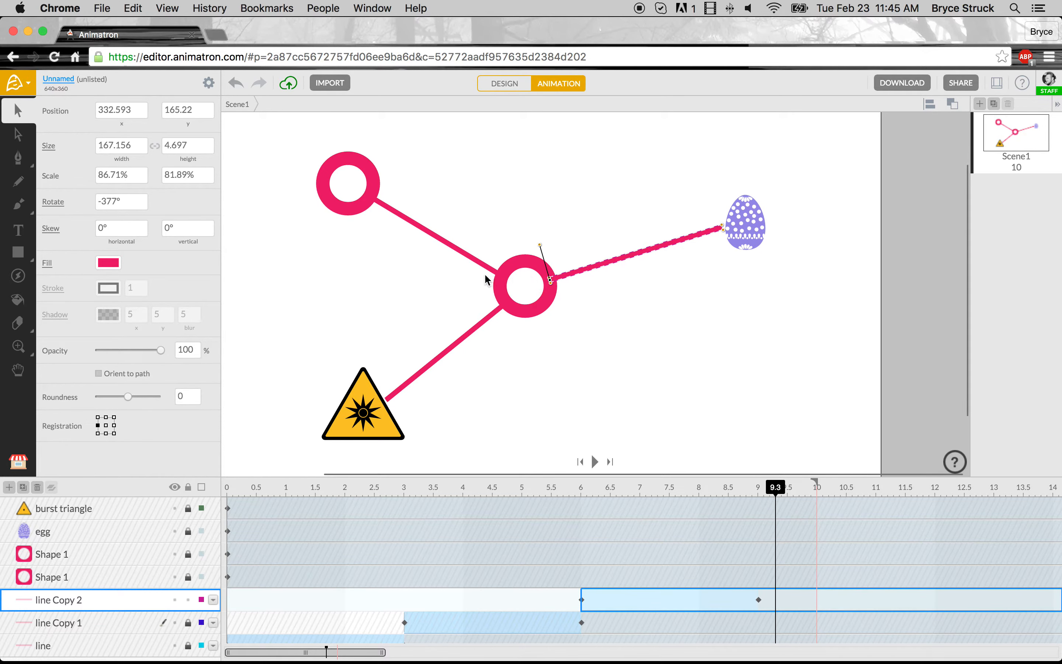
# Unlock all layers, select everything from burst triangle down to line, and convert the selection to a movie clip.
pyautogui.scroll(-3, 398, 324)
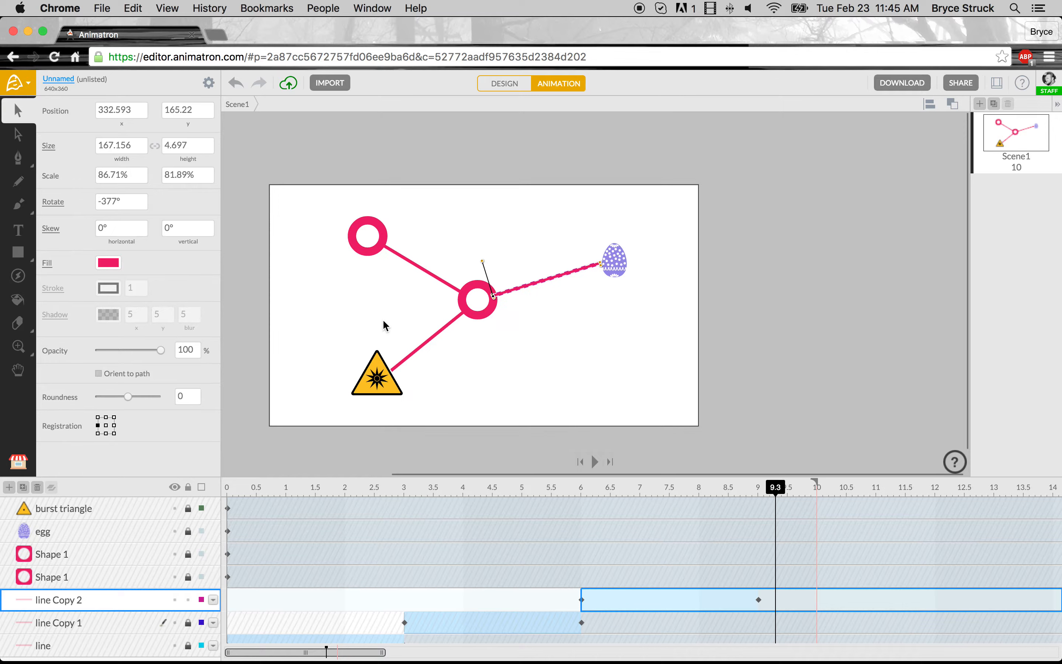
pyautogui.scroll(-3, 386, 325)
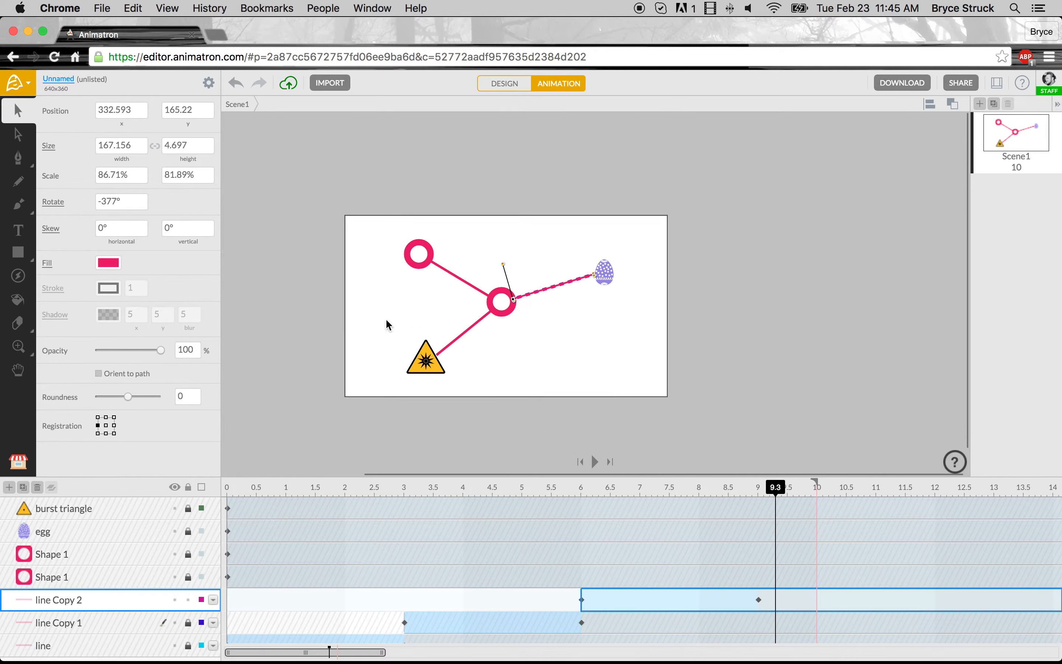
pyautogui.moveTo(370, 324); pyautogui.dragTo(402, 316)
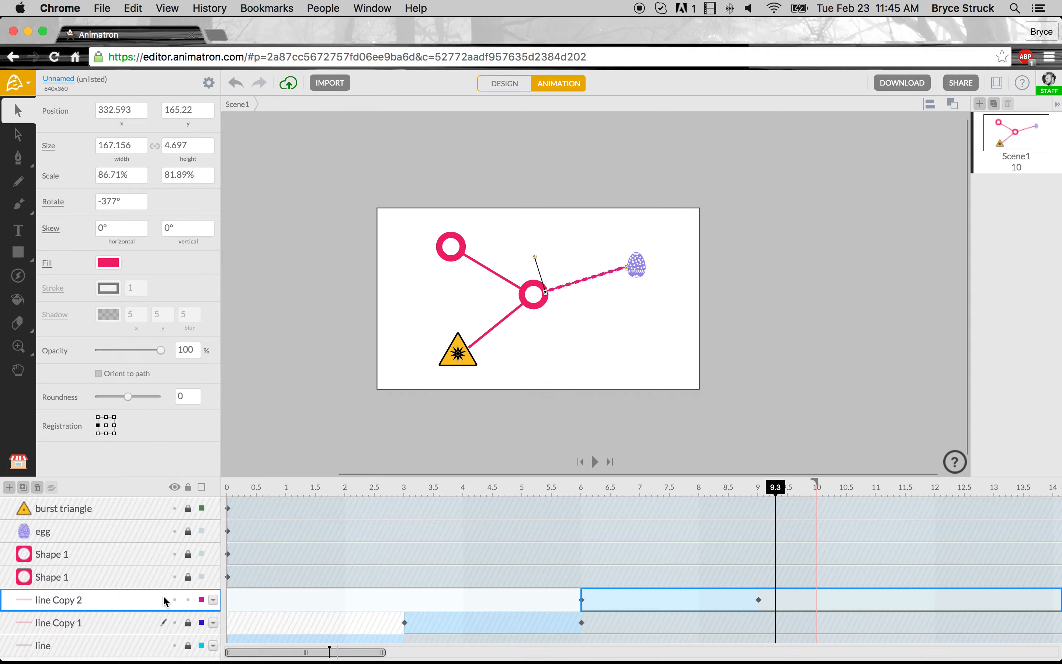
pyautogui.click(189, 488)
pyautogui.click(132, 509)
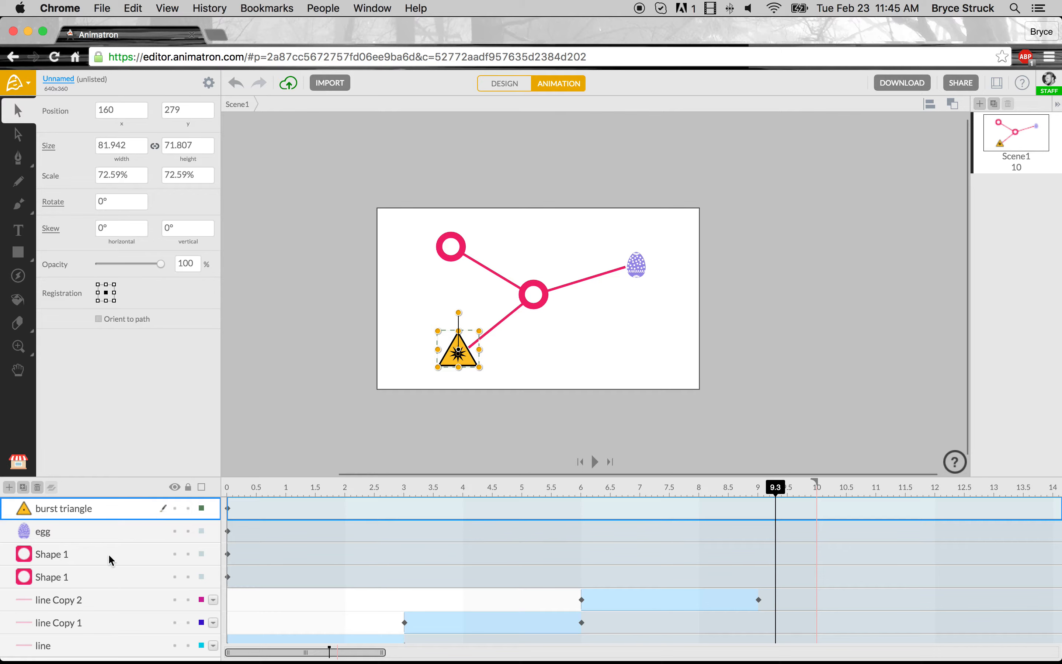
pyautogui.keyDown('shift'); pyautogui.click(105, 649); pyautogui.keyUp('shift')
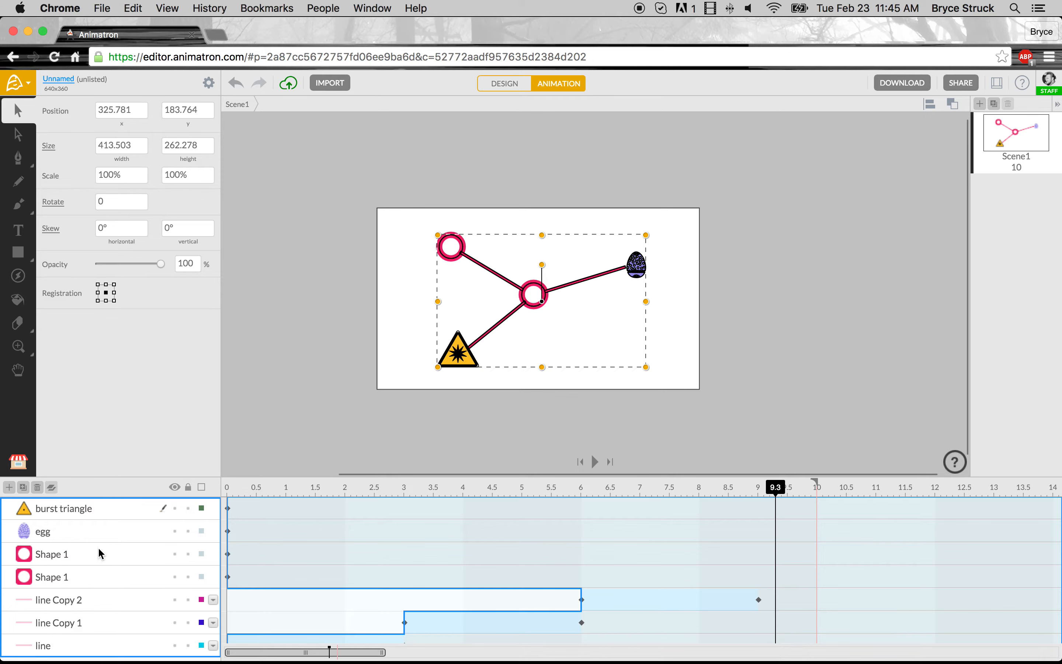
pyautogui.rightClick(106, 521)
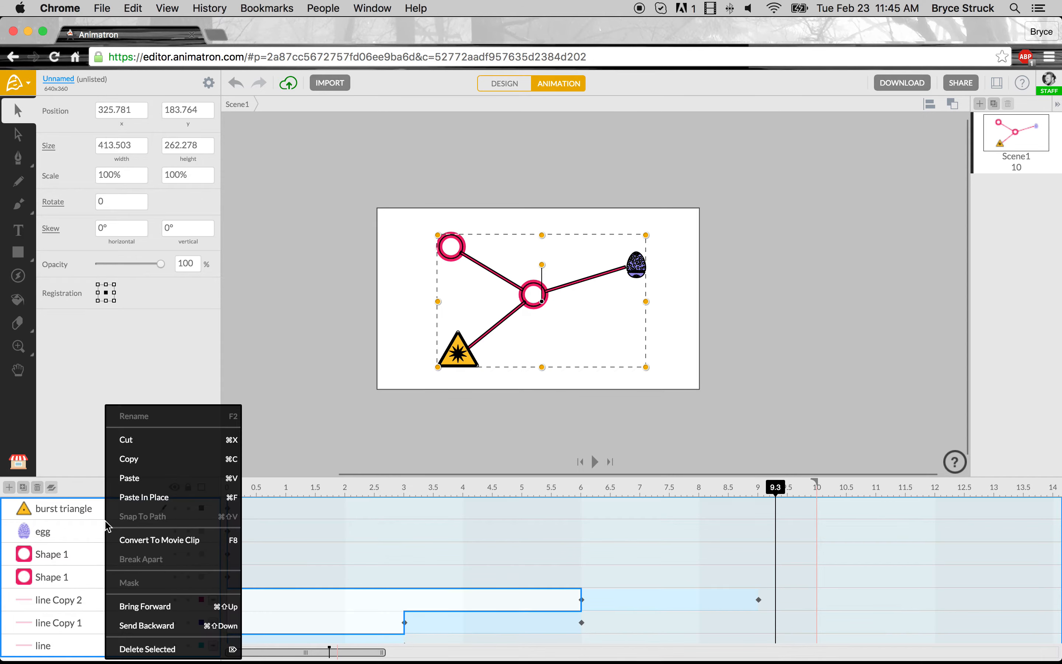
pyautogui.click(136, 543)
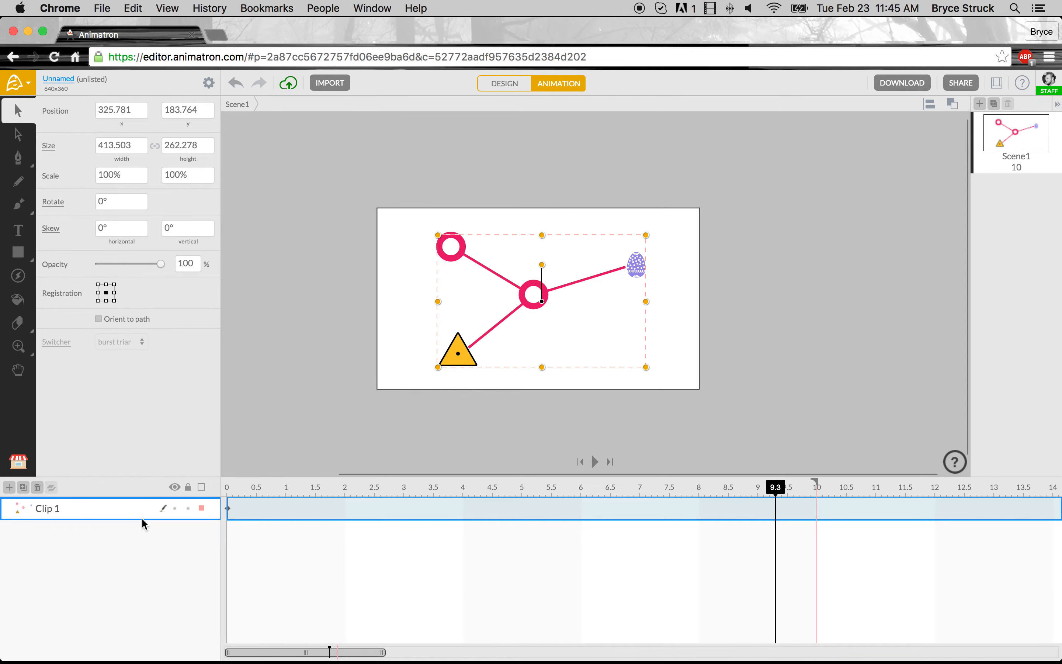
# Play the movie clip from 0 seconds and scrub through it to check that all three lines still grow.
pyautogui.moveTo(260, 486); pyautogui.dragTo(224, 490)
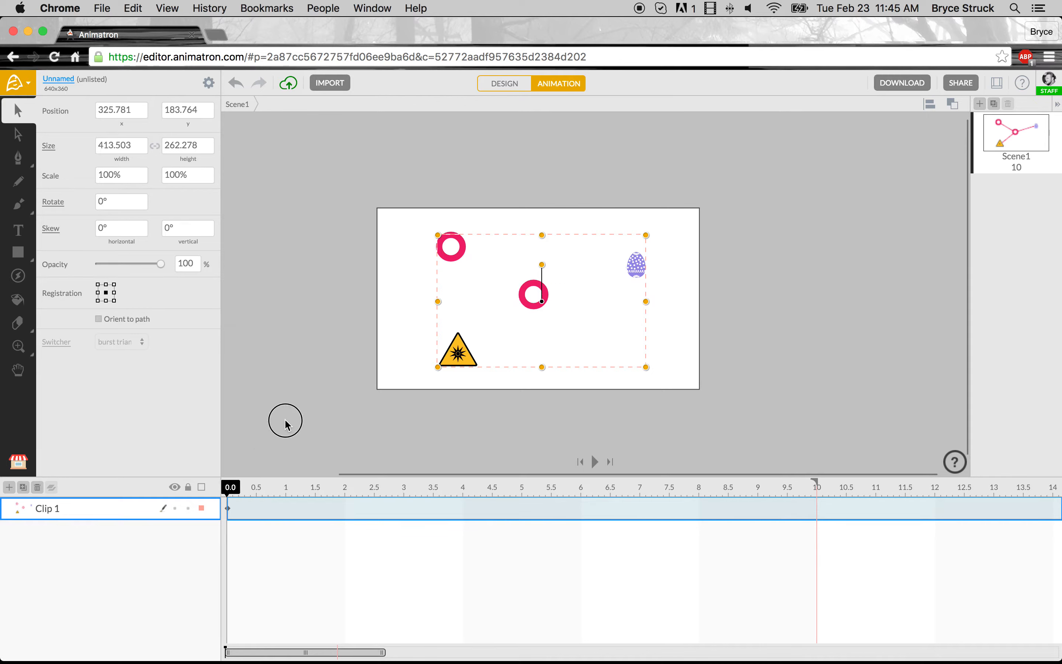
pyautogui.click(285, 425)
pyautogui.press('space')
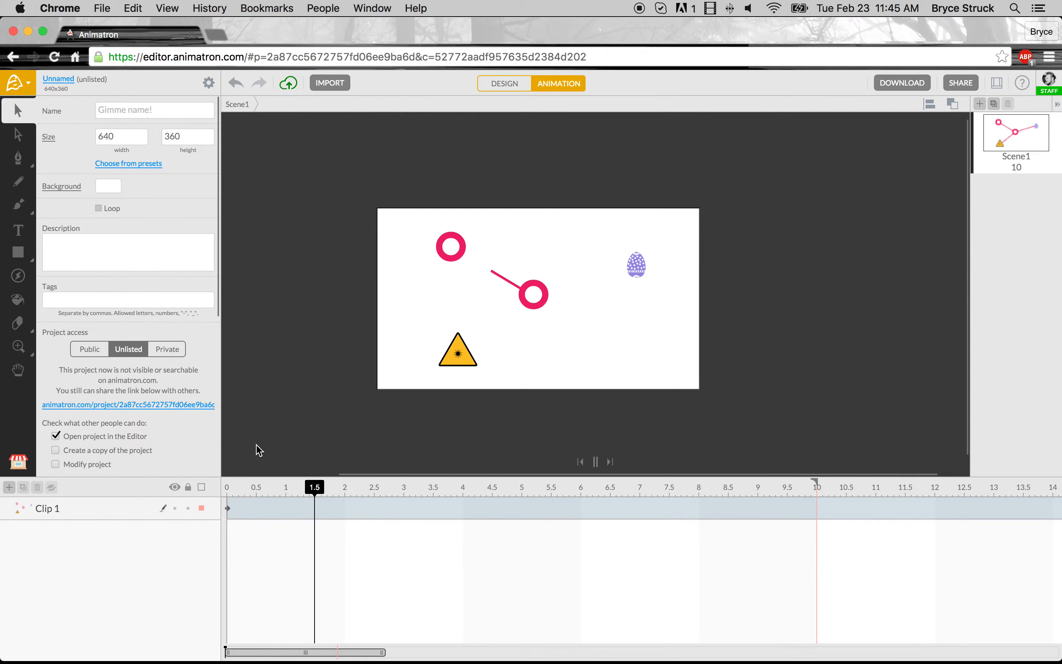
pyautogui.press('space')
pyautogui.click(103, 511)
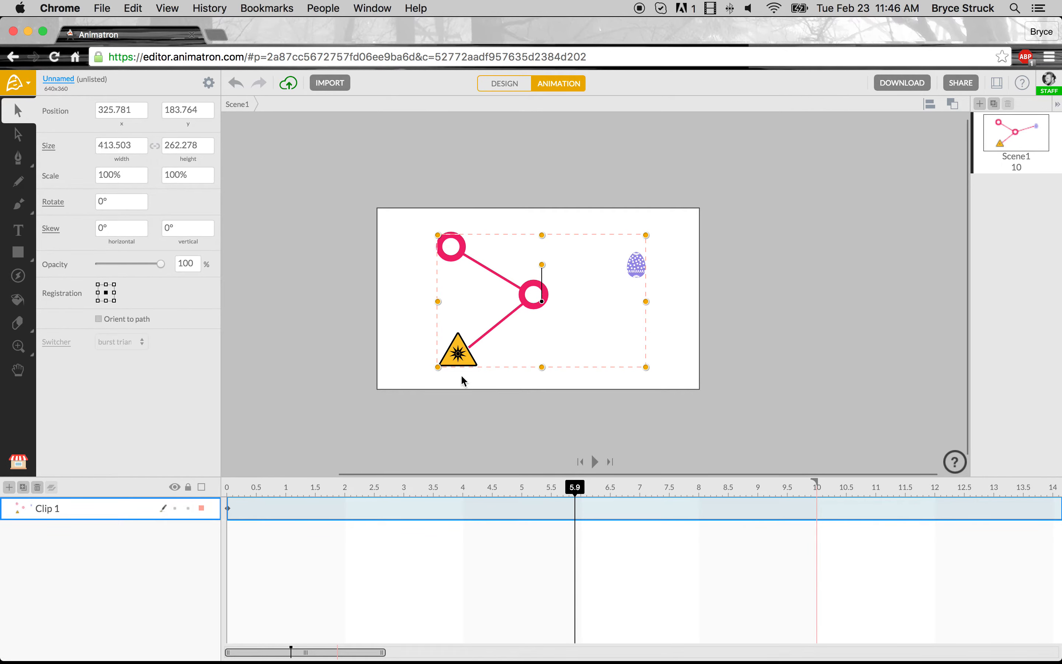
pyautogui.moveTo(265, 484); pyautogui.dragTo(751, 448)
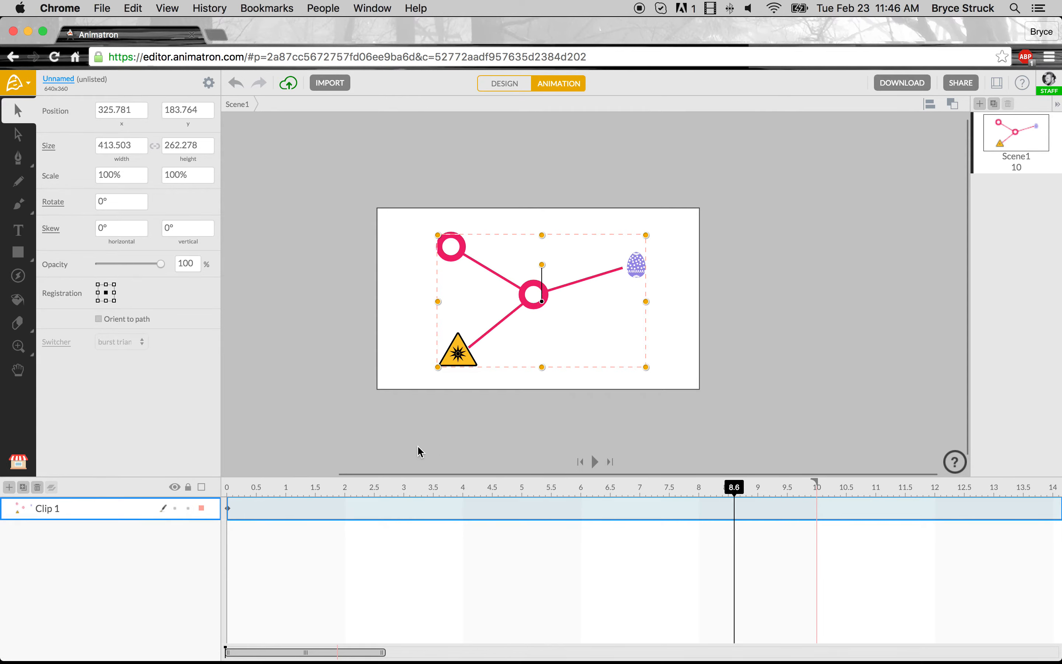
pyautogui.click(222, 484)
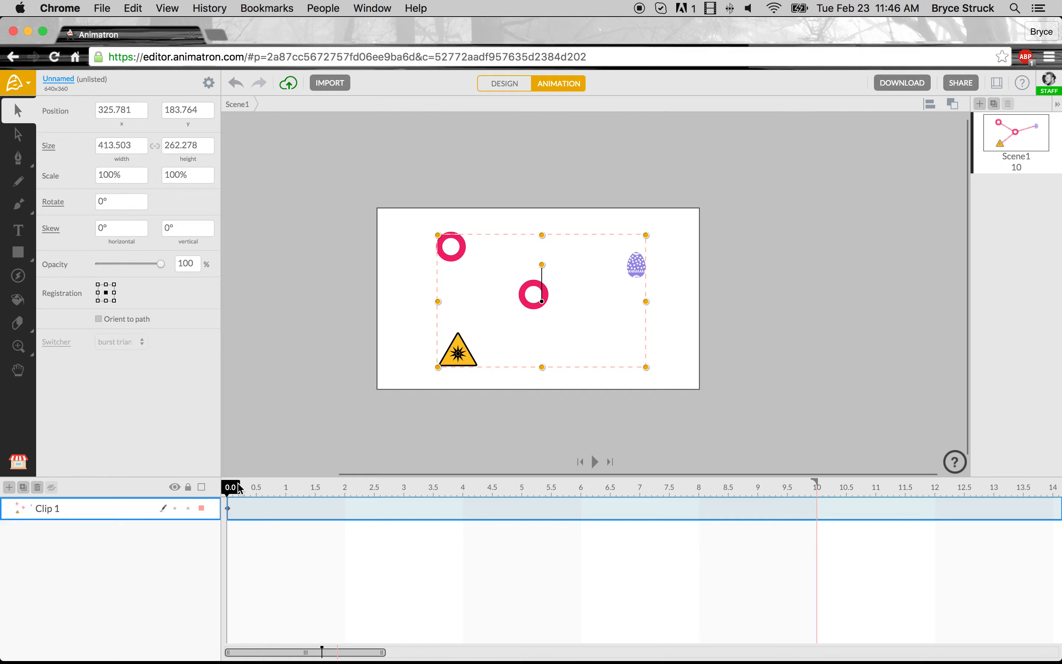
pyautogui.moveTo(246, 488); pyautogui.dragTo(576, 496)
# Extend the duration of Scene1 to 20 seconds.
pyautogui.moveTo(654, 482); pyautogui.dragTo(988, 486)
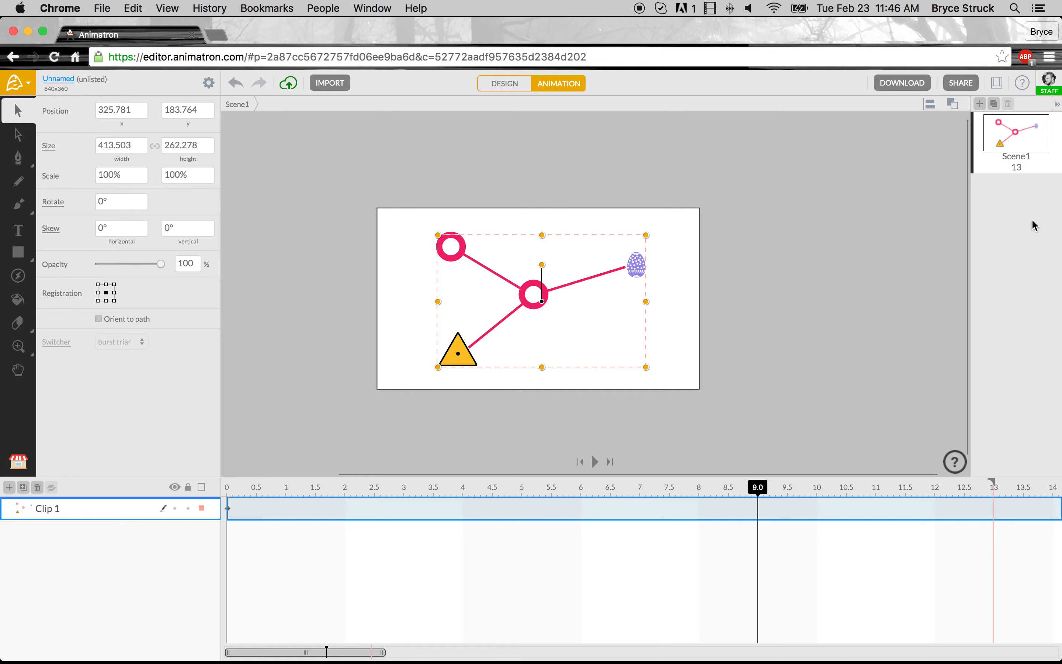
pyautogui.doubleClick(1015, 169)
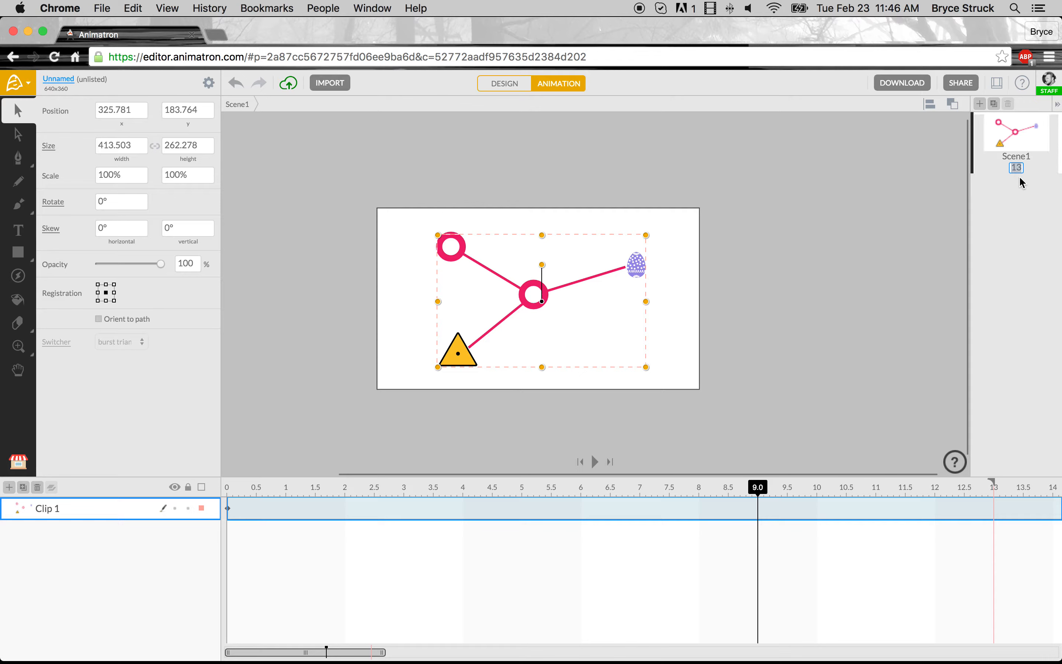
pyautogui.write('20')
pyautogui.press('Return')
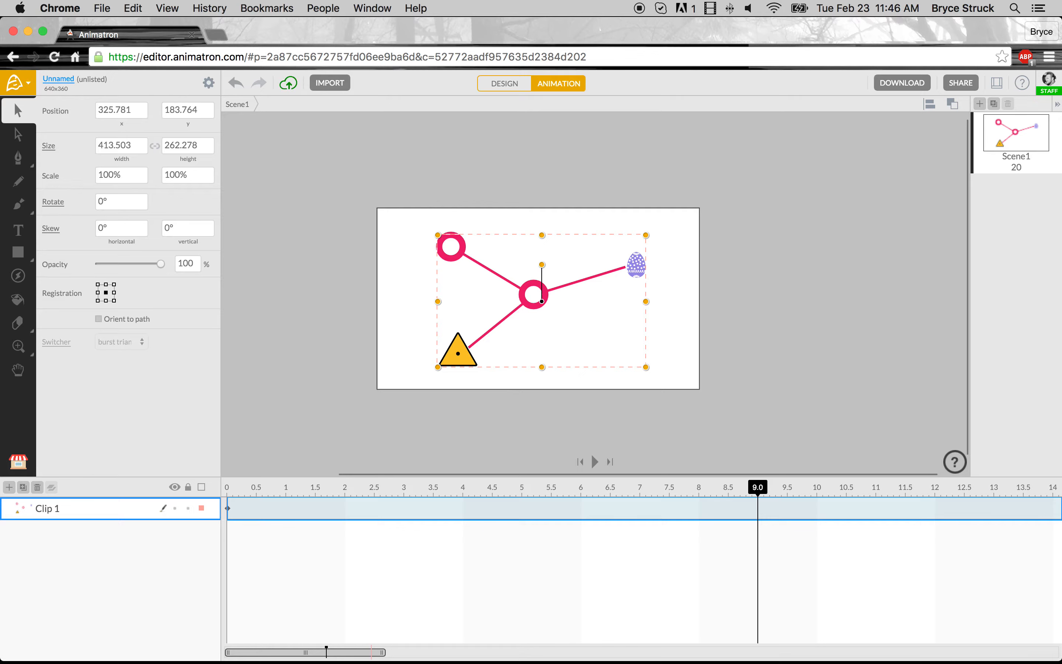
# Try to adjust the timeline's visible range, and reload the project page in the browser.
pyautogui.click(336, 649)
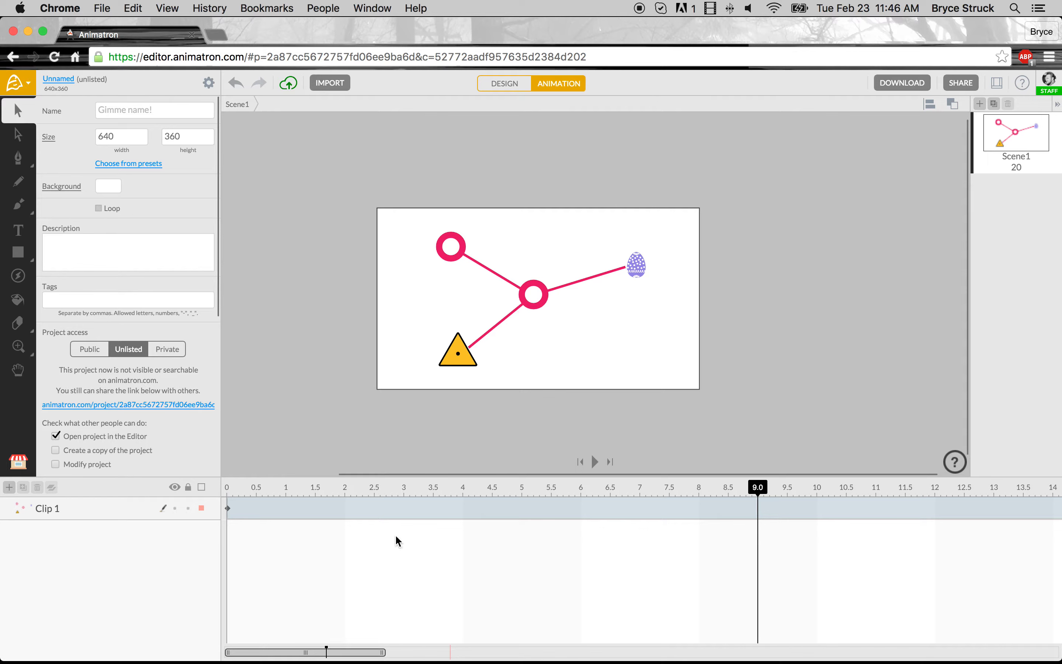
pyautogui.click(333, 534)
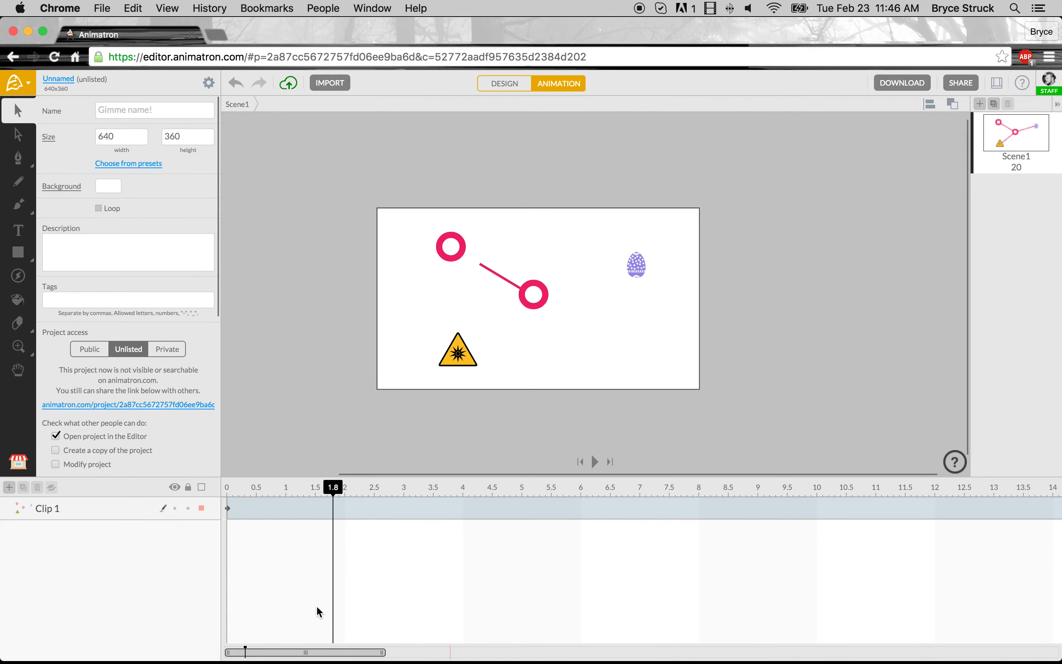
pyautogui.click(327, 651)
pyautogui.click(383, 652)
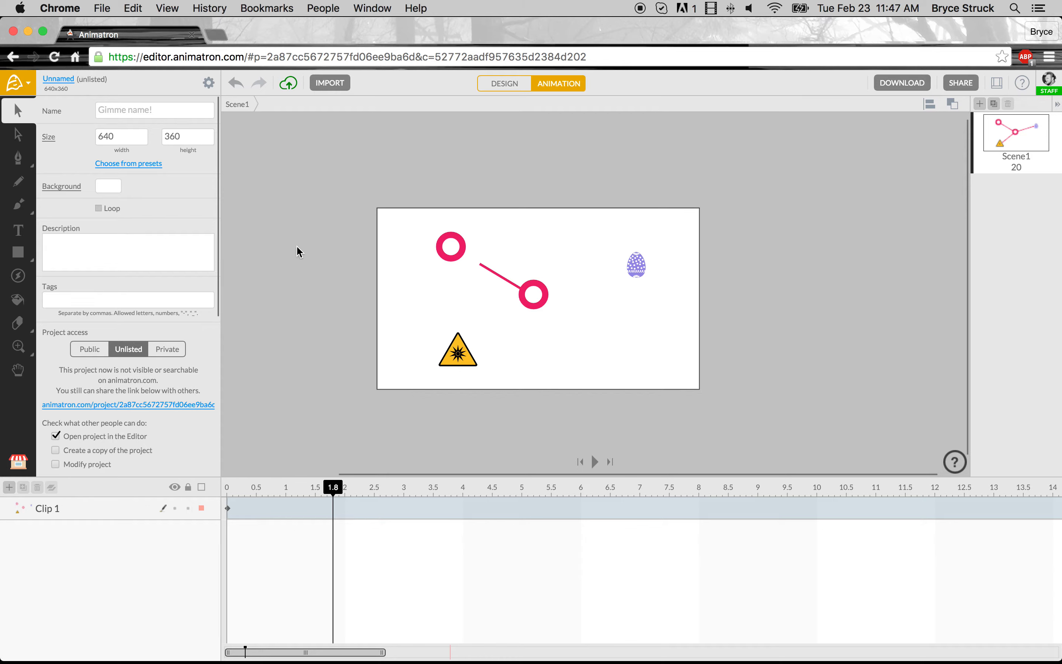
pyautogui.click(55, 58)
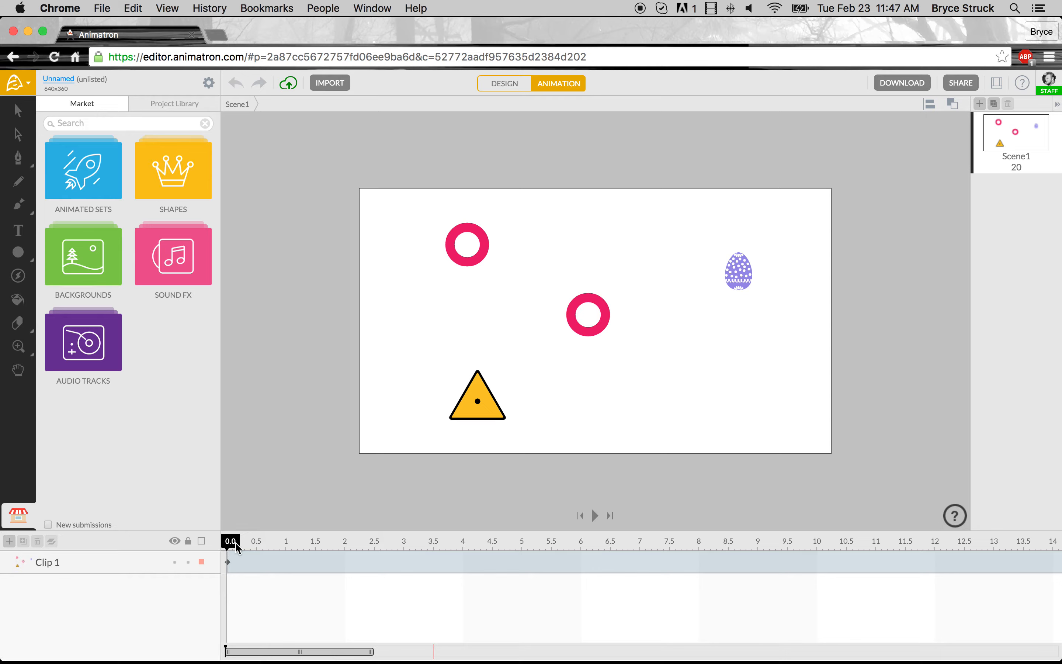
# Select Clip 1 and scrub through it up to 9 seconds to check when all its lines have grown.
pyautogui.moveTo(230, 549)
pyautogui.mouseDown()
pyautogui.moveTo(692, 510)
pyautogui.moveTo(849, 521)
pyautogui.moveTo(357, 522)
pyautogui.mouseUp()
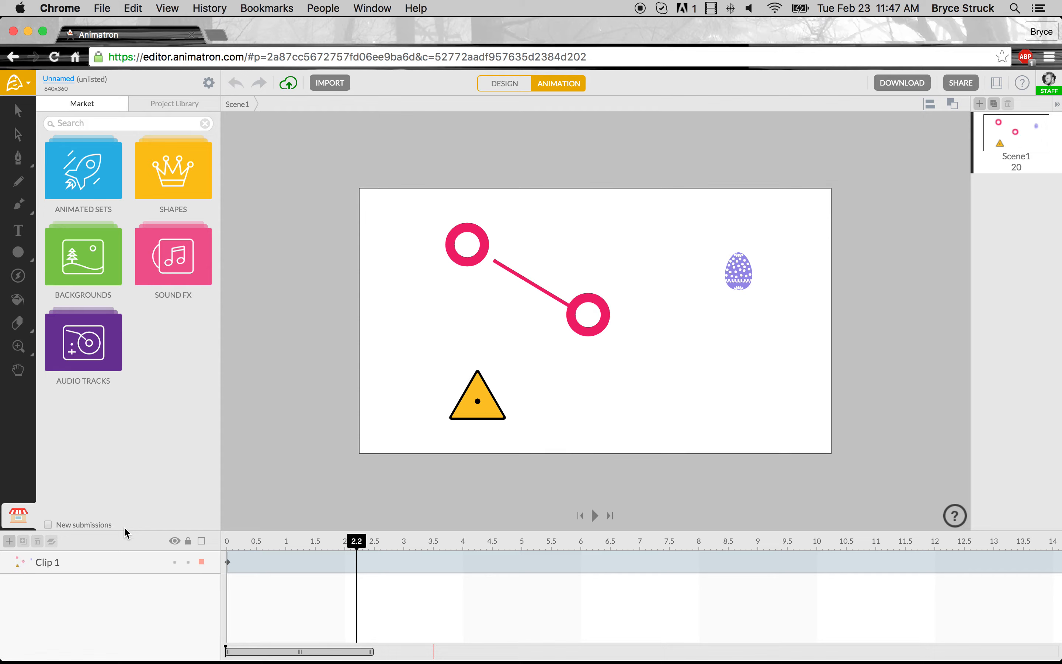
pyautogui.click(92, 565)
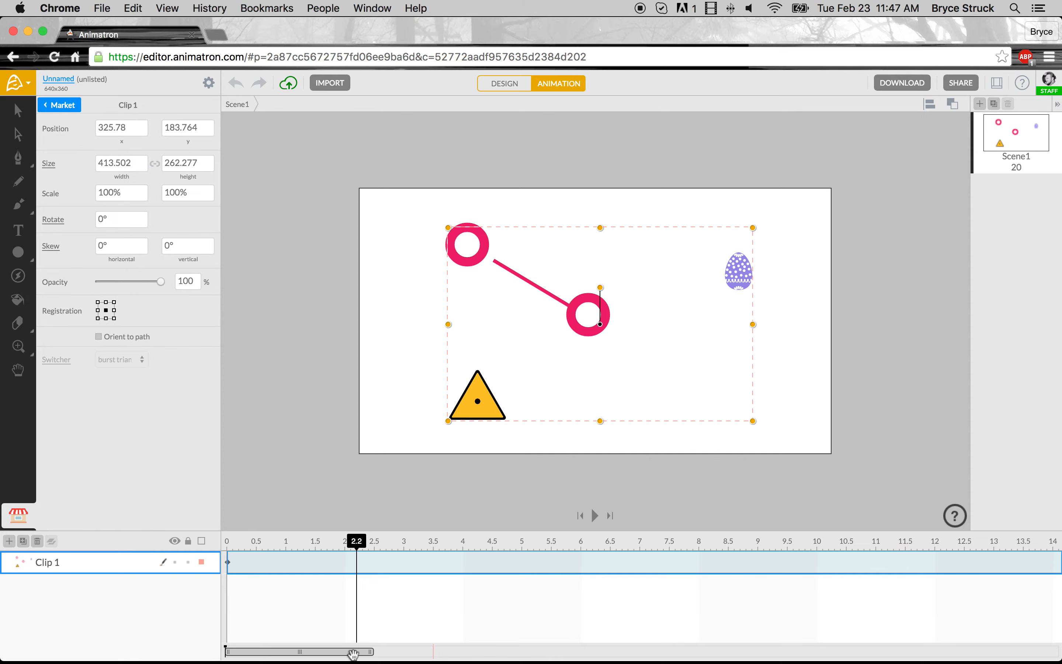
pyautogui.moveTo(344, 655); pyautogui.dragTo(450, 653)
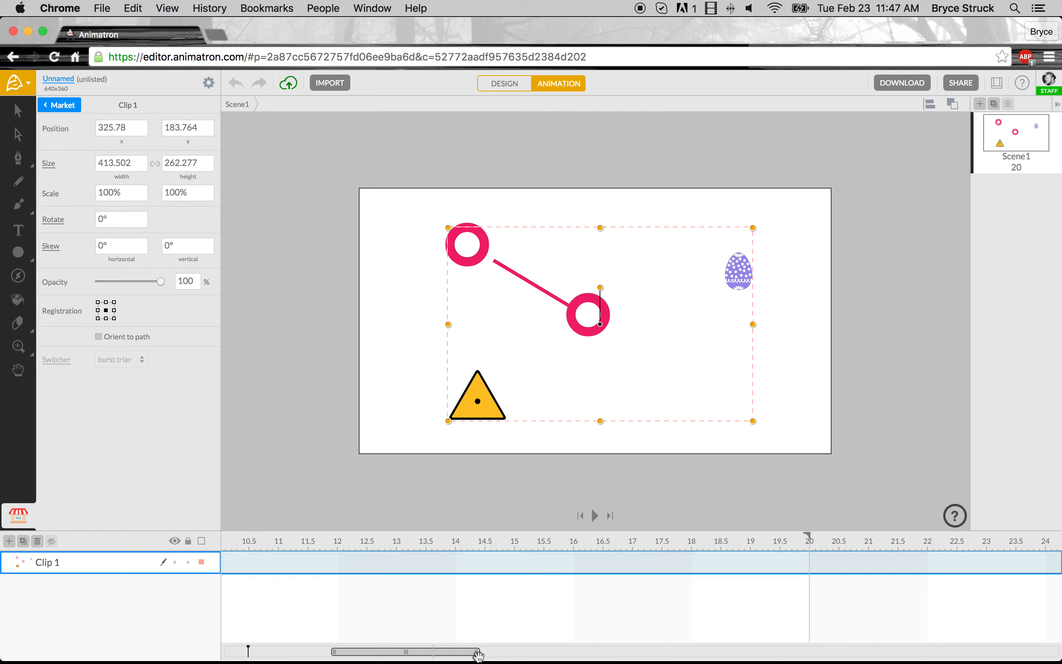
pyautogui.moveTo(414, 654); pyautogui.dragTo(300, 655)
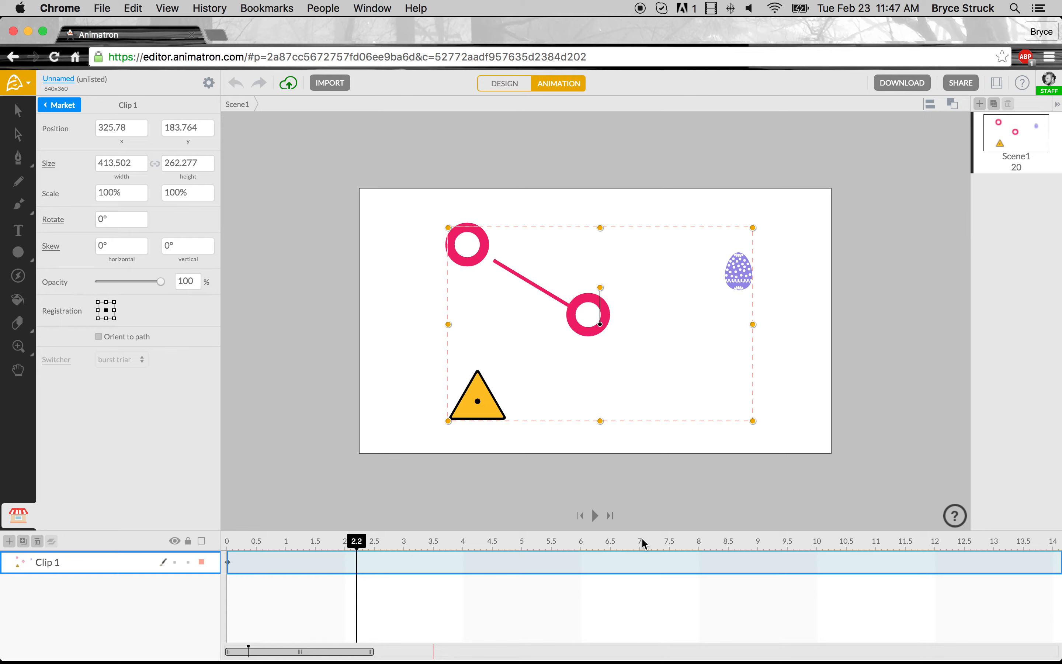
pyautogui.moveTo(642, 543); pyautogui.dragTo(758, 544)
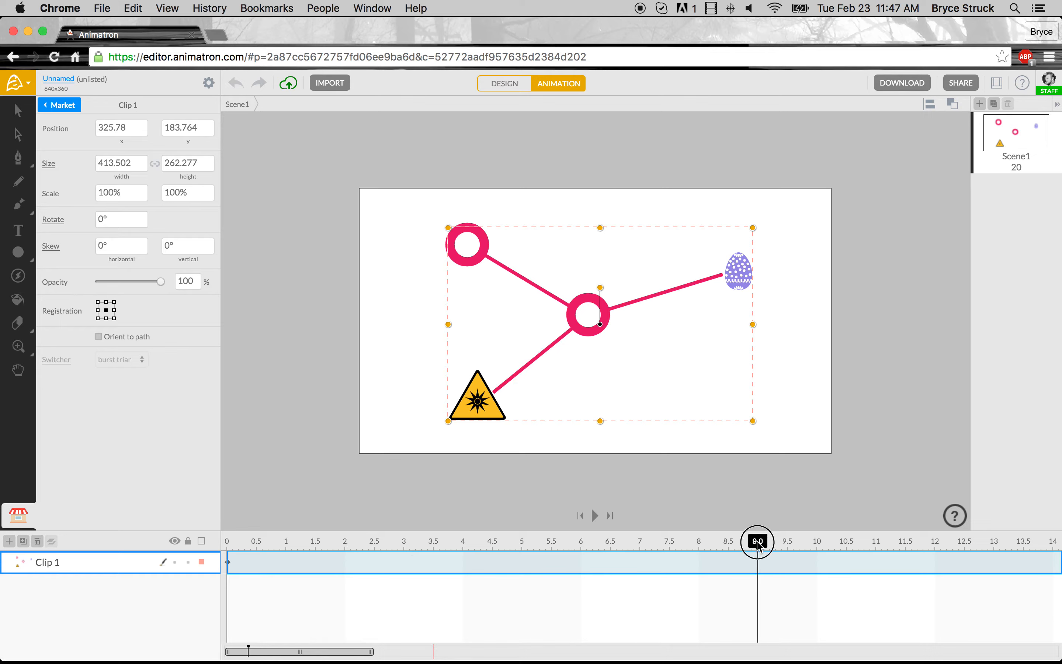
# Place the playhead at 10 seconds in the scene.
pyautogui.hscroll(3, 764, 542)
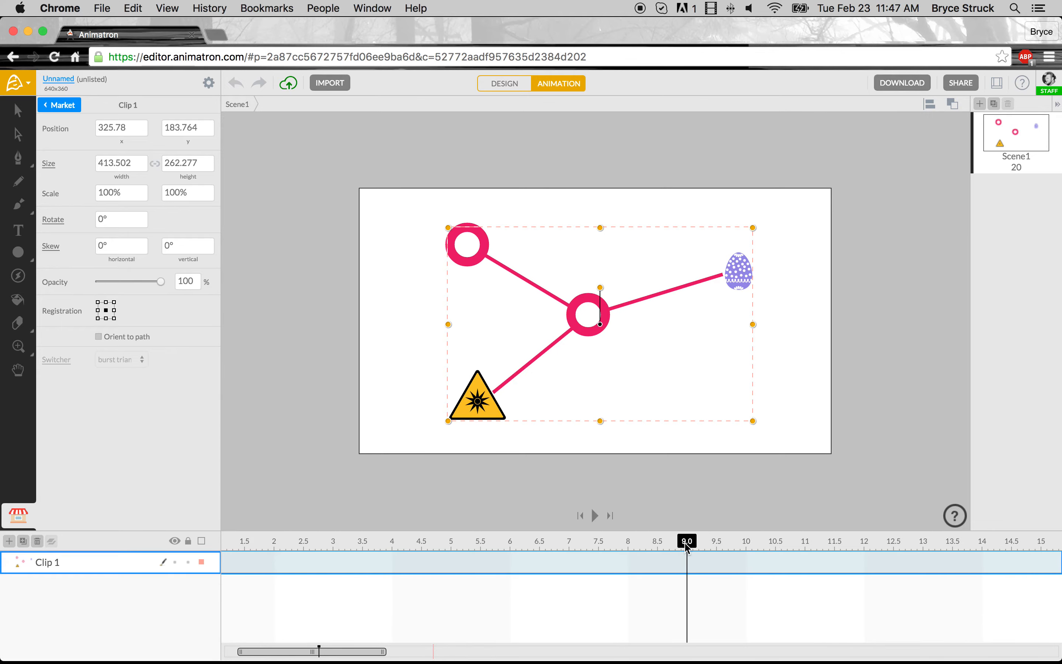
pyautogui.hscroll(1, 684, 542)
pyautogui.hscroll(10, 677, 544)
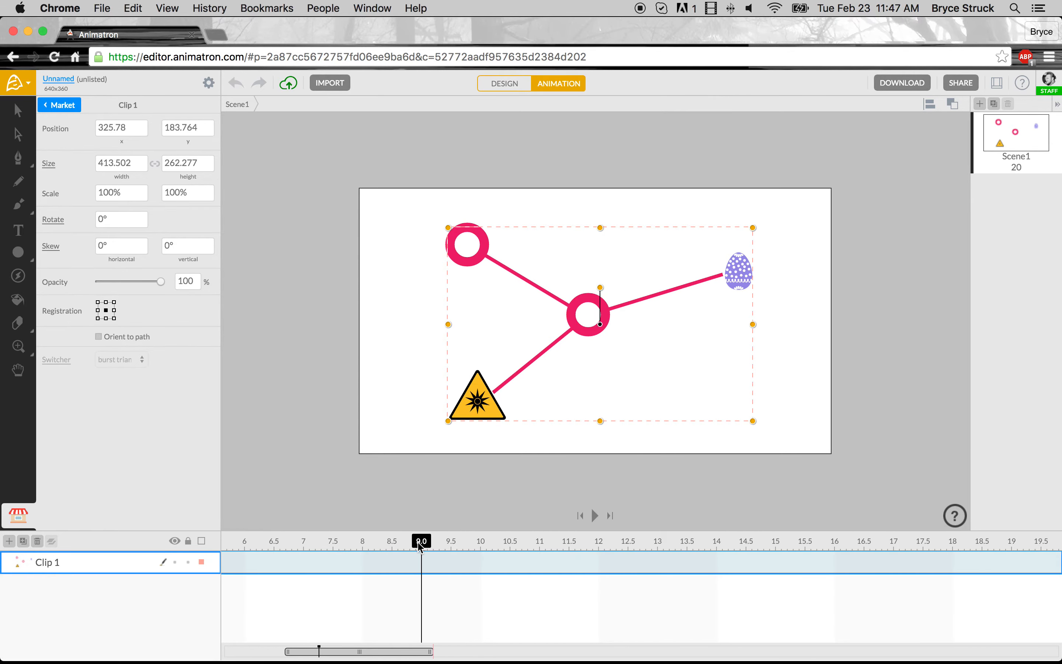
pyautogui.moveTo(419, 545)
pyautogui.mouseDown()
pyautogui.moveTo(242, 544)
pyautogui.moveTo(422, 547)
pyautogui.mouseUp()
pyautogui.hscroll(5, 443, 544)
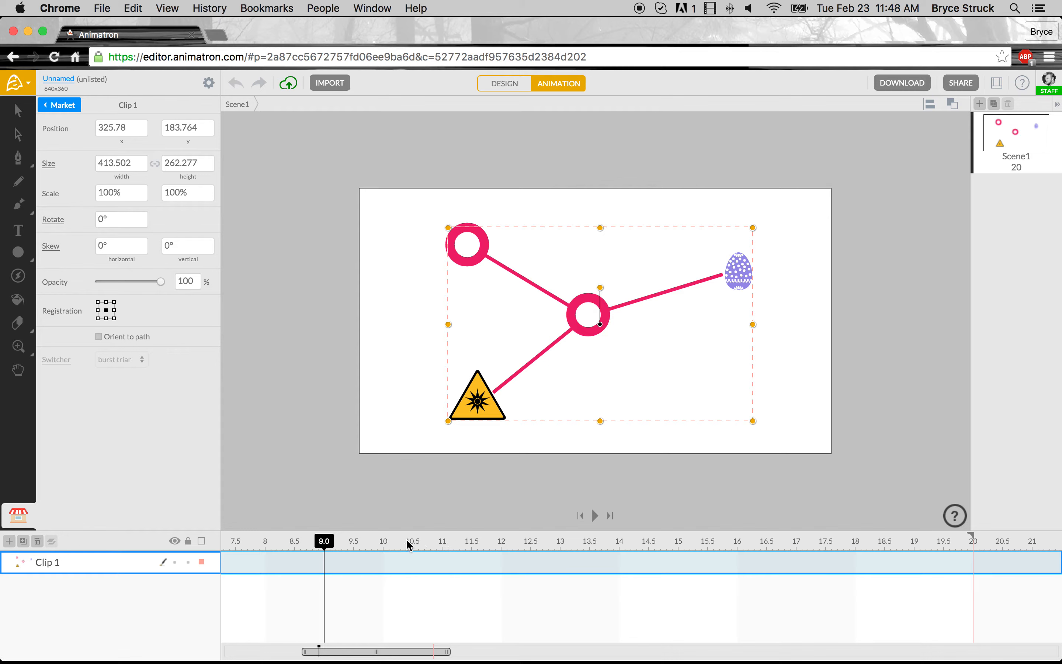
pyautogui.moveTo(329, 543); pyautogui.dragTo(362, 543)
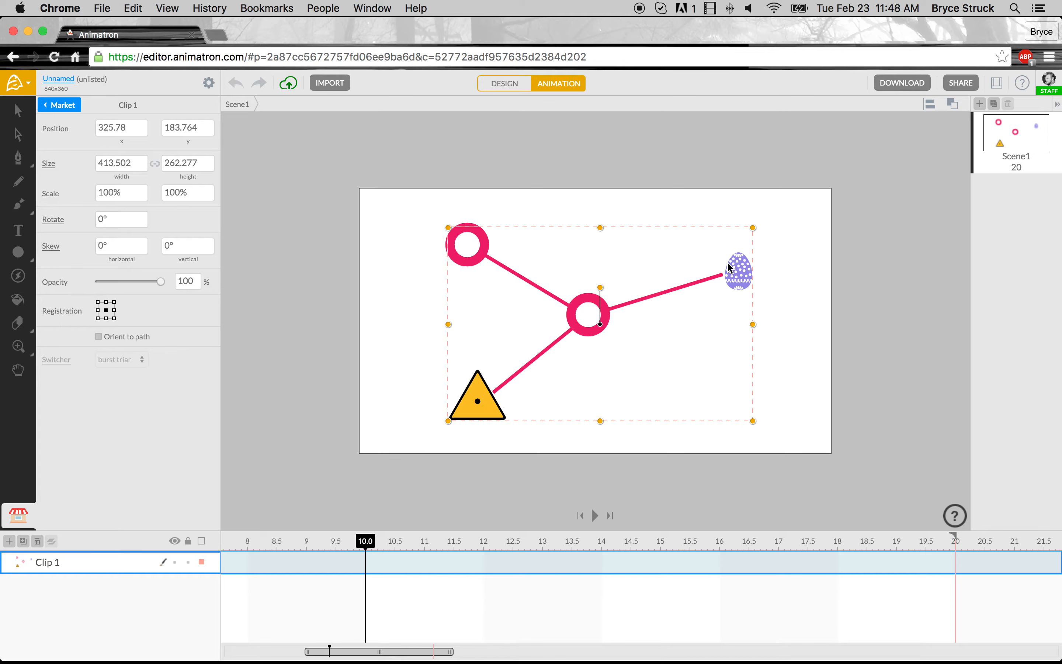
pyautogui.click(752, 228)
pyautogui.moveTo(752, 228); pyautogui.dragTo(639, 295)
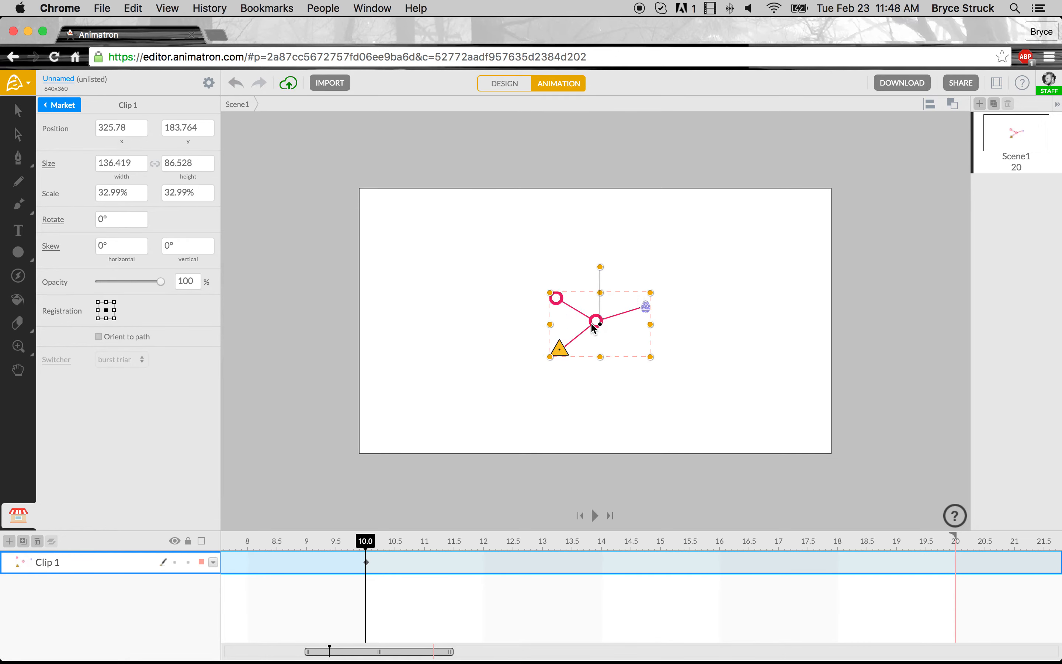
pyautogui.press('super+z')
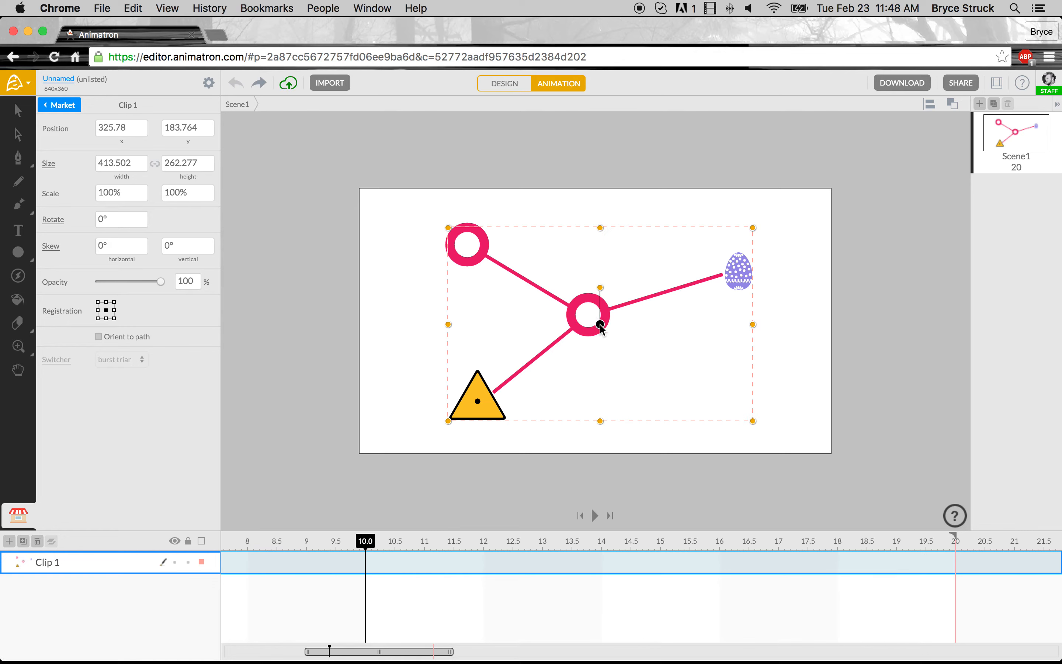
# Move Clip 1's registration point onto the centre of the middle ring, and scale the clip proportionally down to about 24% at 10 seconds.
pyautogui.click(600, 325)
pyautogui.moveTo(600, 325); pyautogui.dragTo(589, 316)
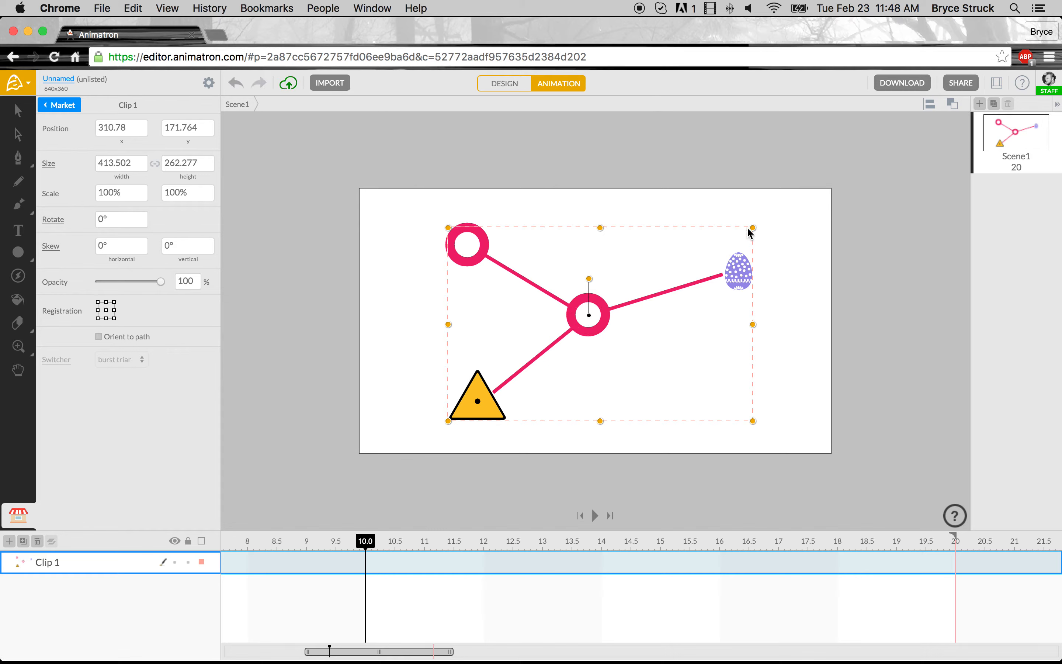
pyautogui.moveTo(752, 229); pyautogui.dragTo(623, 298)
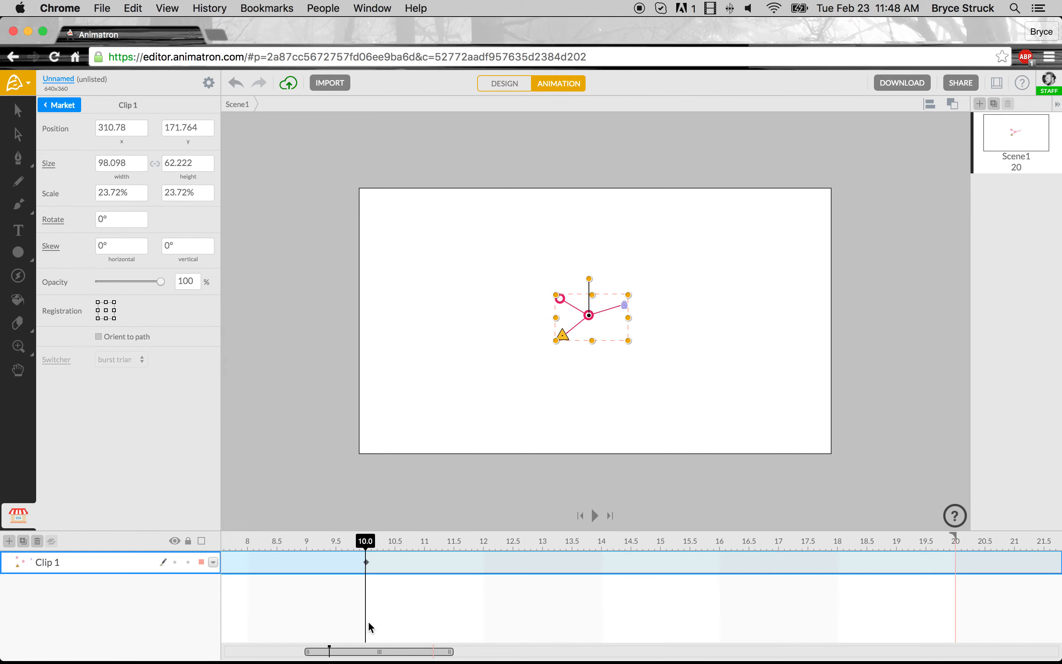
# Scrub Clip 1 between 0 and 10 seconds to check how it shrinks over time.
pyautogui.moveTo(382, 654); pyautogui.dragTo(249, 645)
pyautogui.click(227, 541)
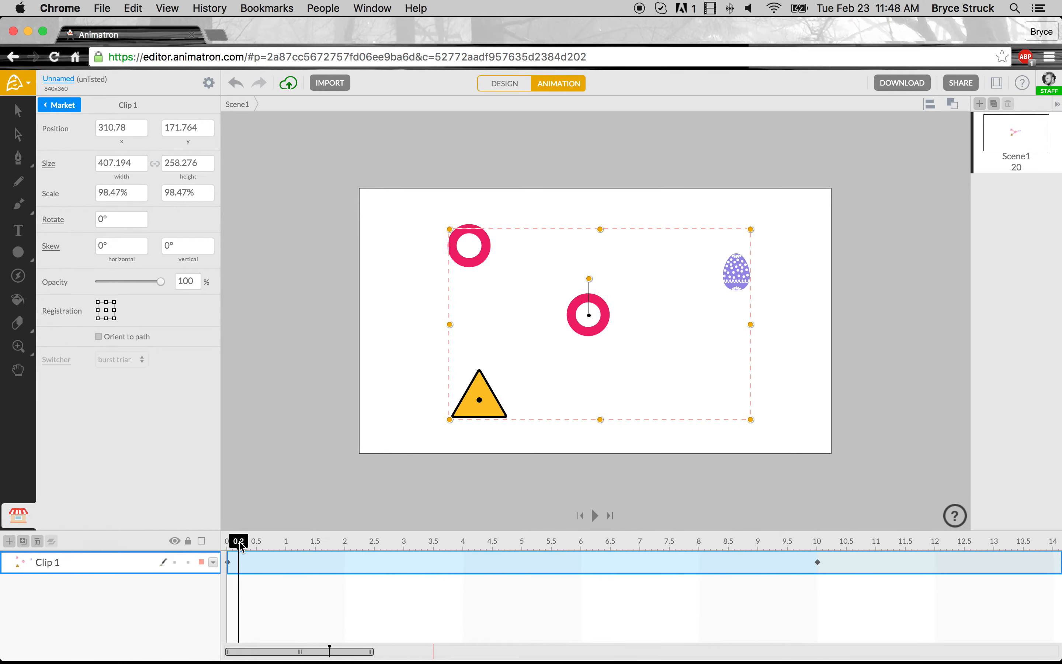
pyautogui.moveTo(222, 544); pyautogui.dragTo(816, 537)
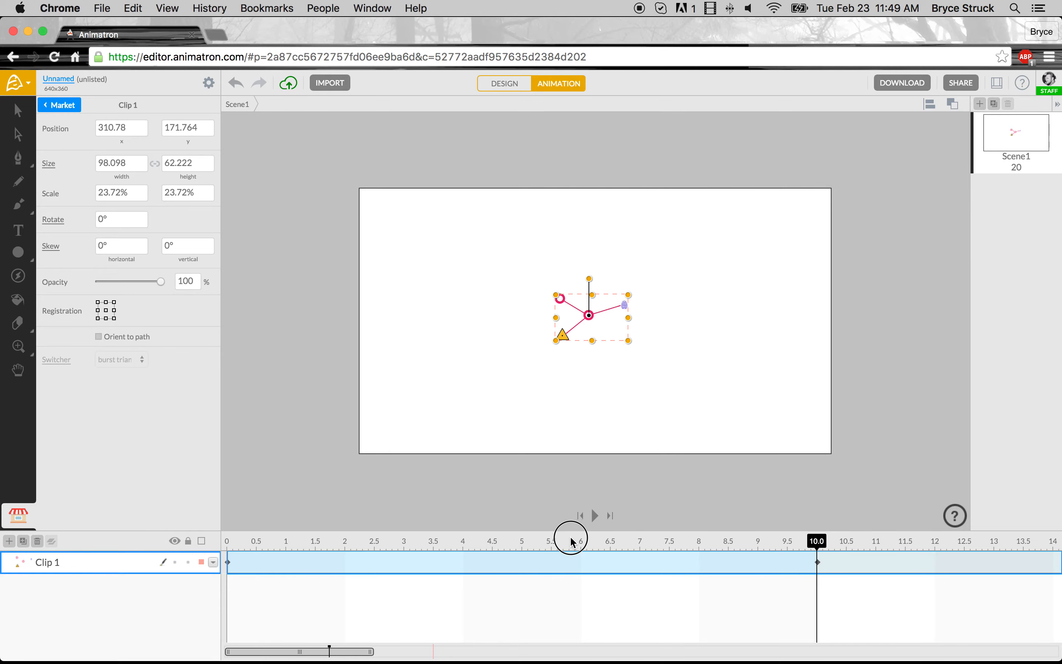
pyautogui.moveTo(570, 536); pyautogui.dragTo(763, 541)
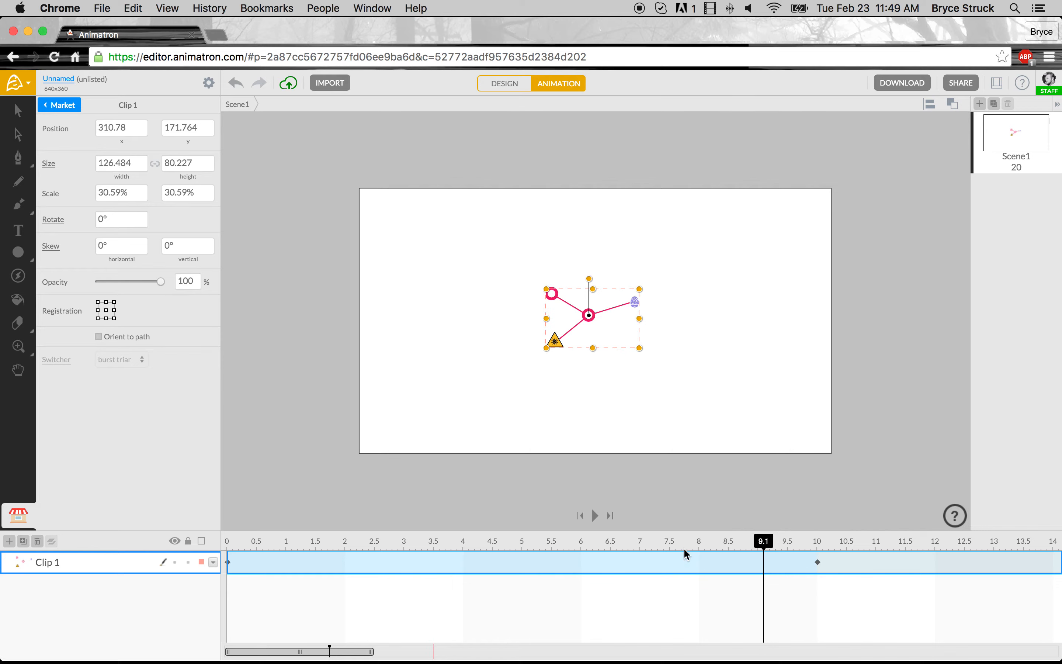
# Copy Clip 1's full-size keyframe from 0 seconds to 9 seconds, so the shrinking only starts there.
pyautogui.click(227, 562)
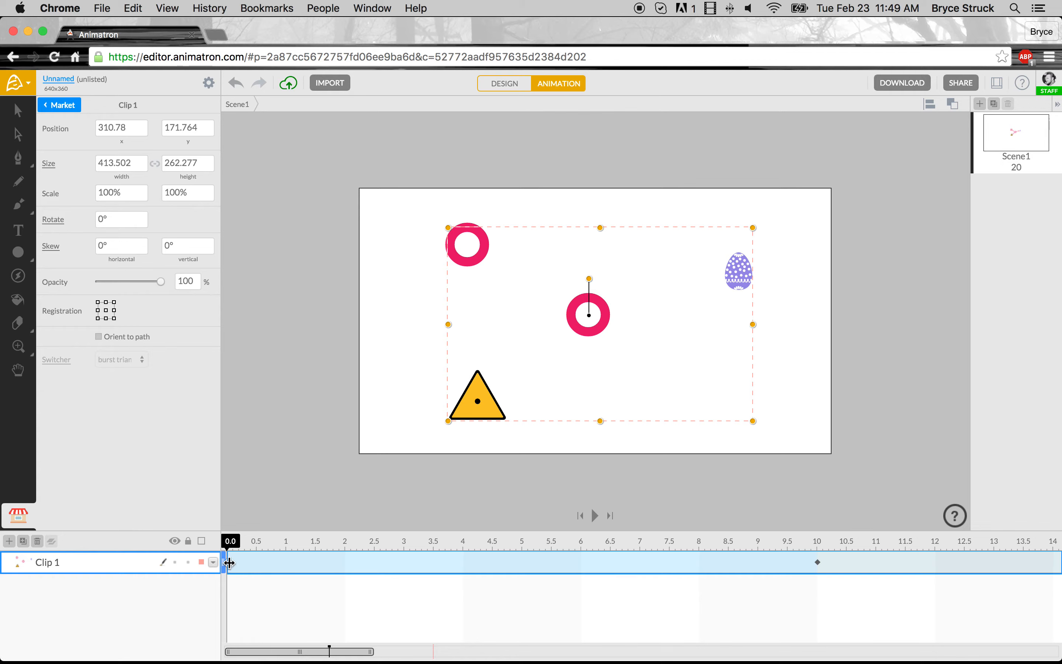
pyautogui.moveTo(228, 564)
pyautogui.mouseDown()
pyautogui.moveTo(759, 563)
pyautogui.moveTo(518, 554)
pyautogui.moveTo(522, 561)
pyautogui.moveTo(472, 565)
pyautogui.moveTo(221, 562)
pyautogui.mouseUp()
pyautogui.click(756, 563)
# Scrub Clip 1 from 0 to 10 seconds to check the line growth and the shrink between 9 and 10 seconds.
pyautogui.click(224, 546)
pyautogui.moveTo(230, 544); pyautogui.dragTo(306, 540)
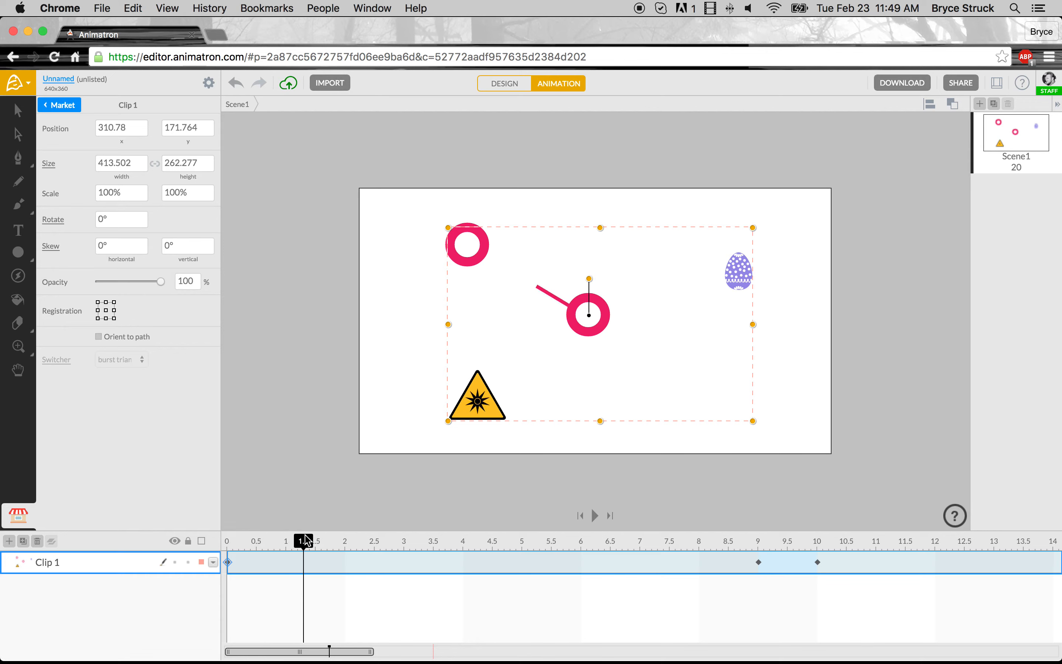
pyautogui.moveTo(234, 546)
pyautogui.mouseDown()
pyautogui.moveTo(218, 540)
pyautogui.moveTo(240, 541)
pyautogui.mouseUp()
pyautogui.moveTo(359, 548); pyautogui.dragTo(757, 540)
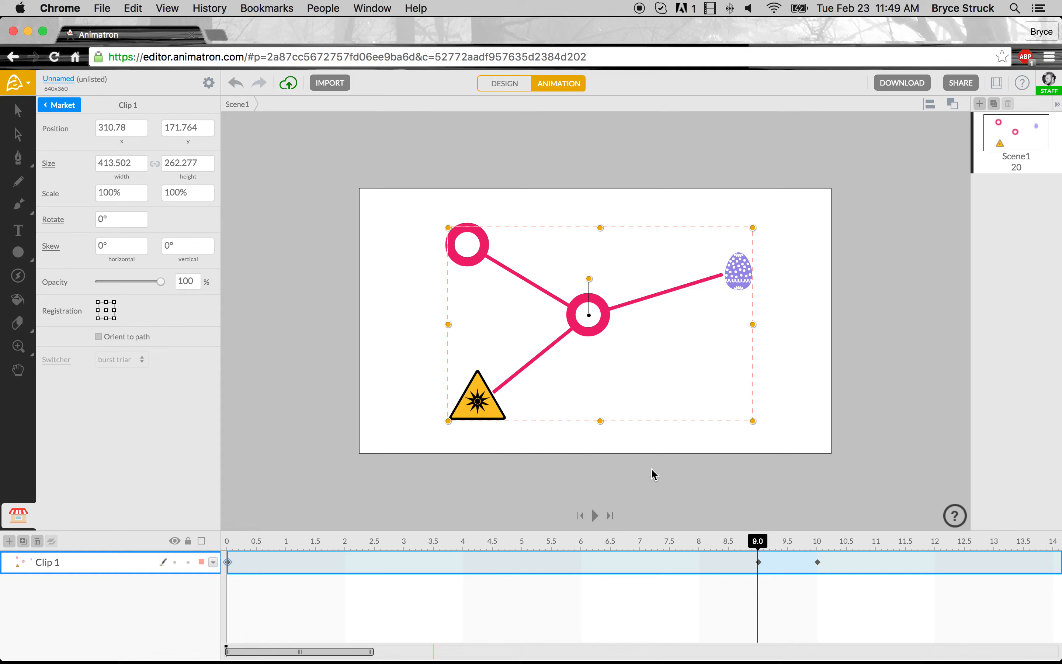
pyautogui.moveTo(761, 546)
pyautogui.mouseDown()
pyautogui.moveTo(771, 541)
pyautogui.moveTo(712, 541)
pyautogui.moveTo(773, 539)
pyautogui.mouseUp()
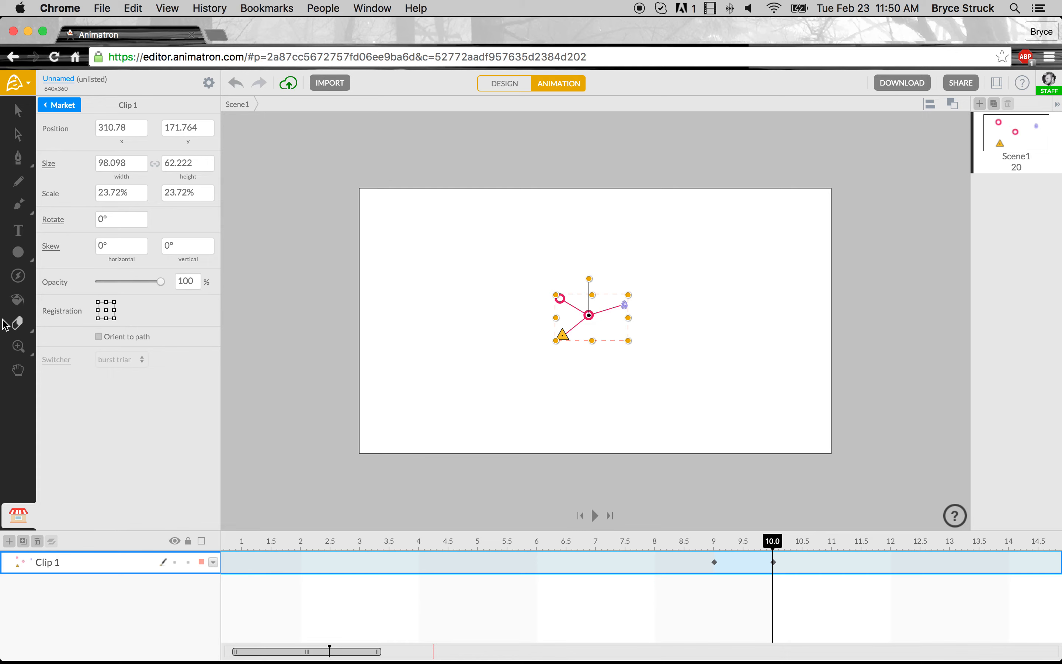
# Draw three small blue ovals at 10 seconds: one left of the shrunken clip, one about 33 × 23 right of it, one about 10 × 16 below.
pyautogui.click(18, 252)
pyautogui.moveTo(451, 284); pyautogui.dragTo(468, 302)
pyautogui.moveTo(681, 275); pyautogui.dragTo(707, 294)
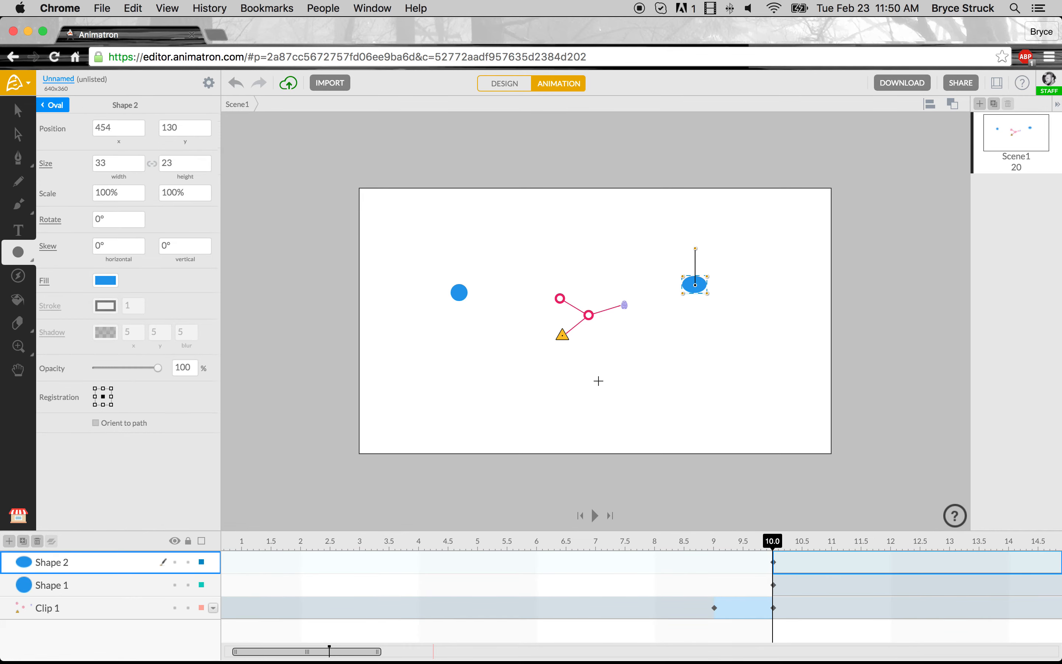
pyautogui.moveTo(595, 388); pyautogui.dragTo(604, 398)
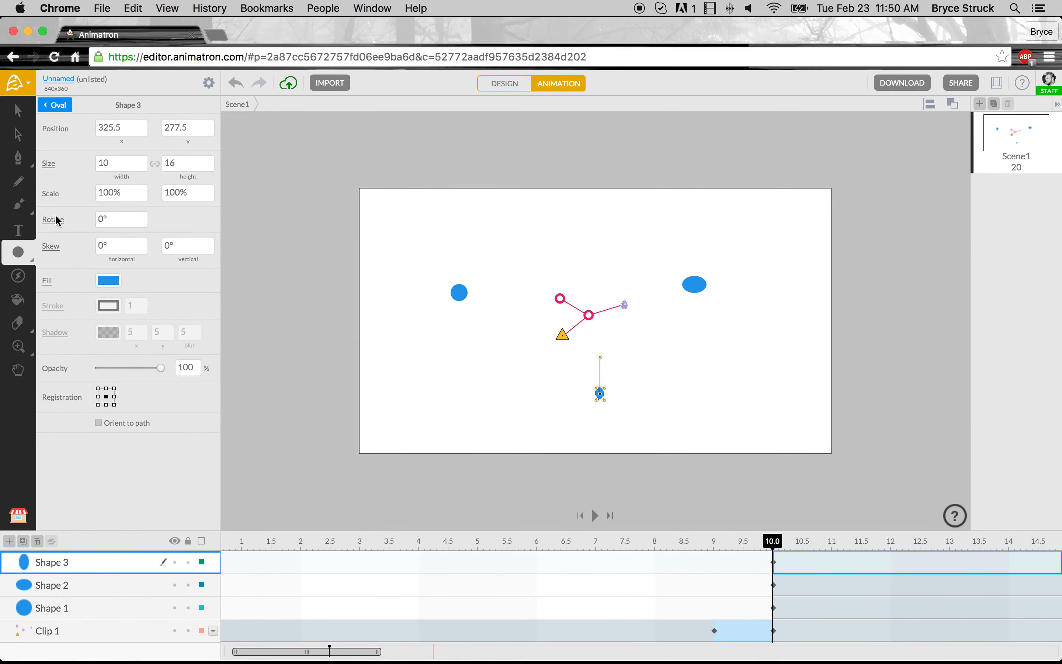
# Draw three orange lines: from the upper-left ring to the left oval, the egg to the right oval, and the middle ring to the lower oval.
pyautogui.moveTo(31, 268)
pyautogui.mouseDown()
pyautogui.moveTo(70, 252)
pyautogui.moveTo(132, 252)
pyautogui.mouseUp()
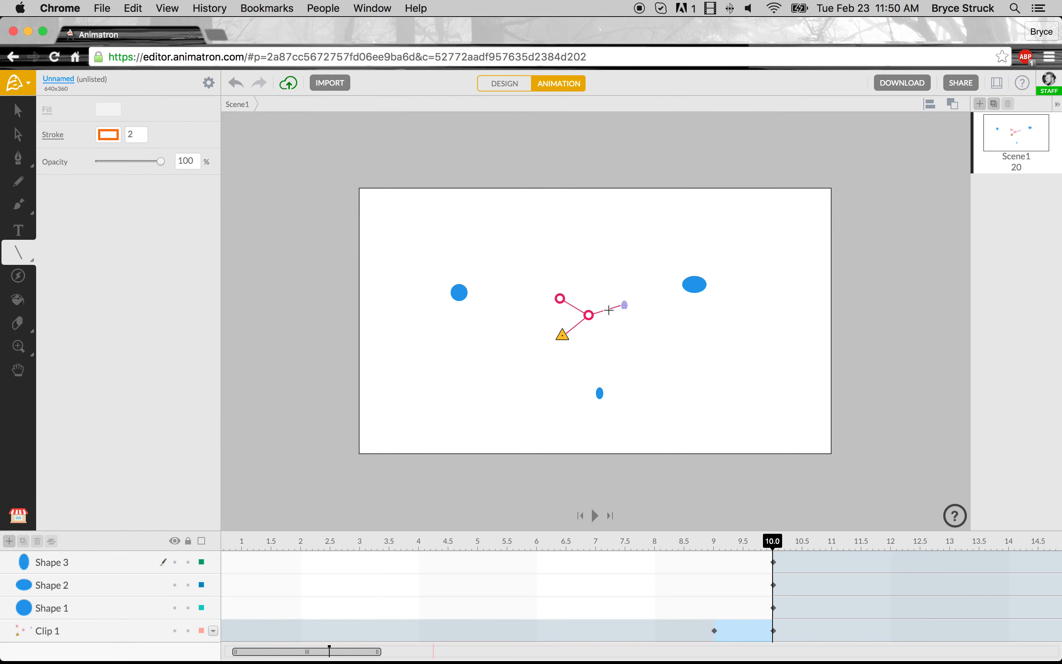
pyautogui.moveTo(560, 298); pyautogui.dragTo(459, 295)
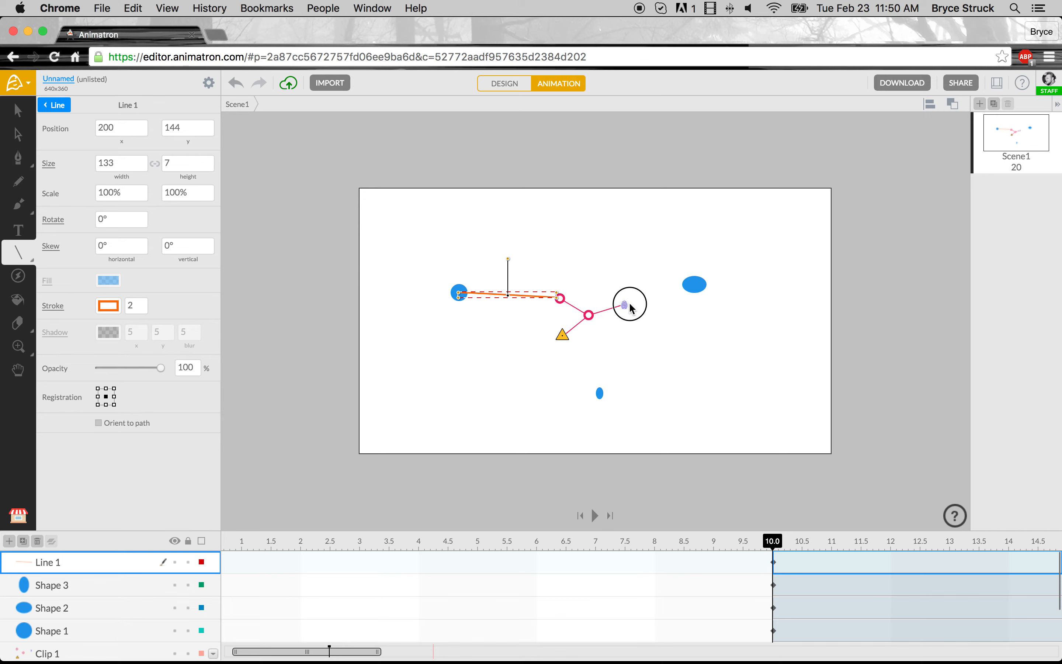
pyautogui.moveTo(626, 304); pyautogui.dragTo(693, 285)
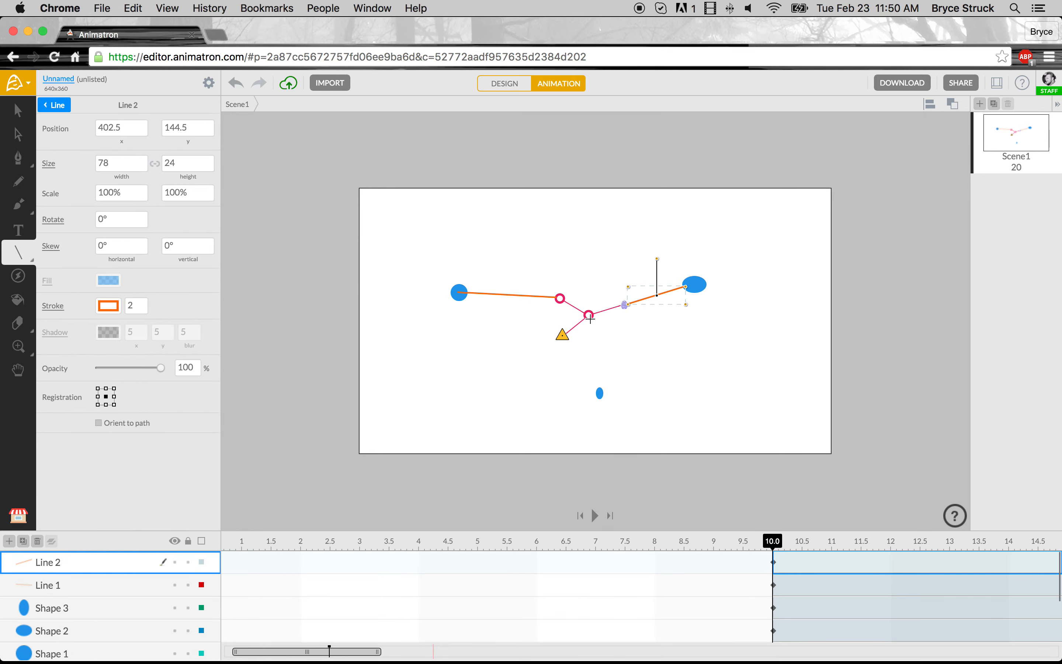
pyautogui.moveTo(589, 319); pyautogui.dragTo(599, 389)
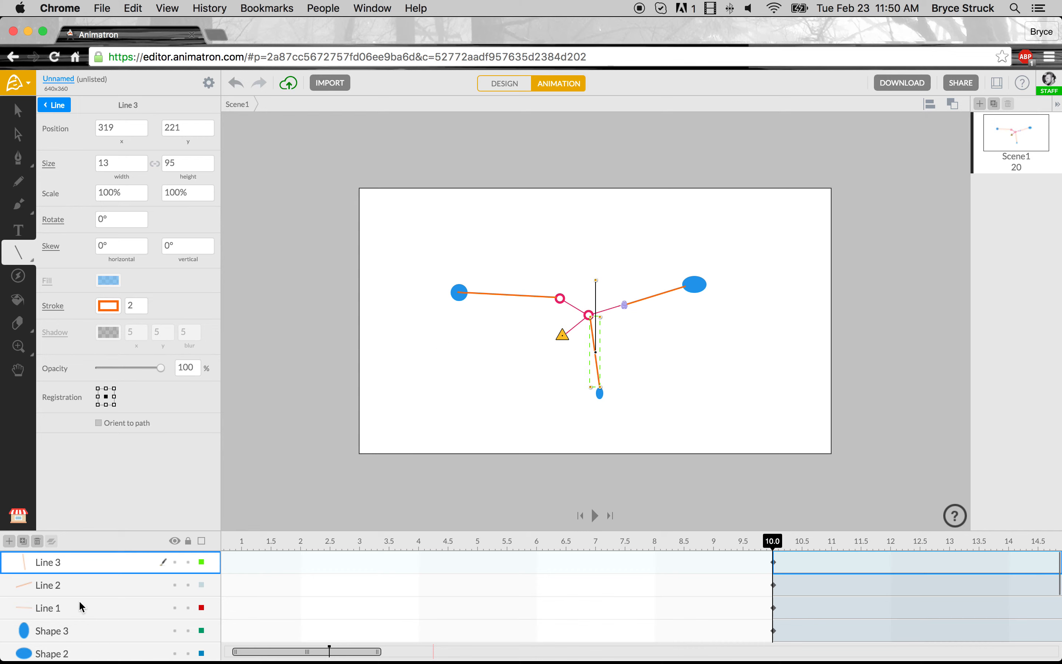
# Select all layers from Clip 1 up to Line 3 and convert the selection to a movie clip.
pyautogui.scroll(-3, 79, 606)
pyautogui.scroll(3, 80, 606)
pyautogui.moveTo(771, 542)
pyautogui.mouseDown()
pyautogui.moveTo(716, 541)
pyautogui.moveTo(808, 541)
pyautogui.moveTo(772, 543)
pyautogui.mouseUp()
pyautogui.scroll(-3, 81, 597)
pyautogui.scroll(-1, 82, 600)
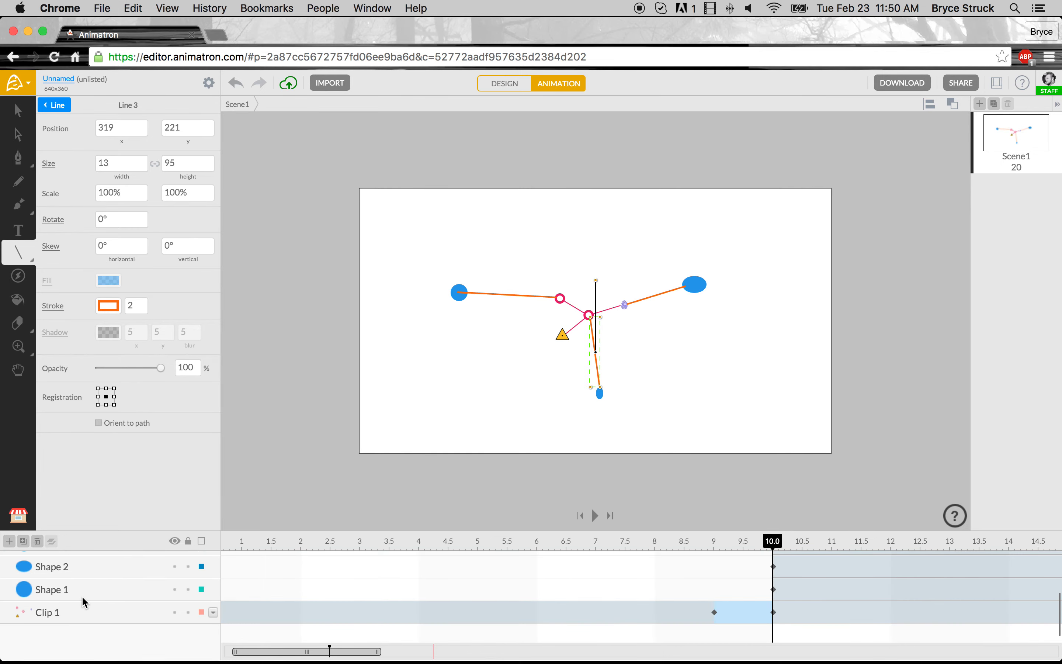
pyautogui.scroll(4, 84, 590)
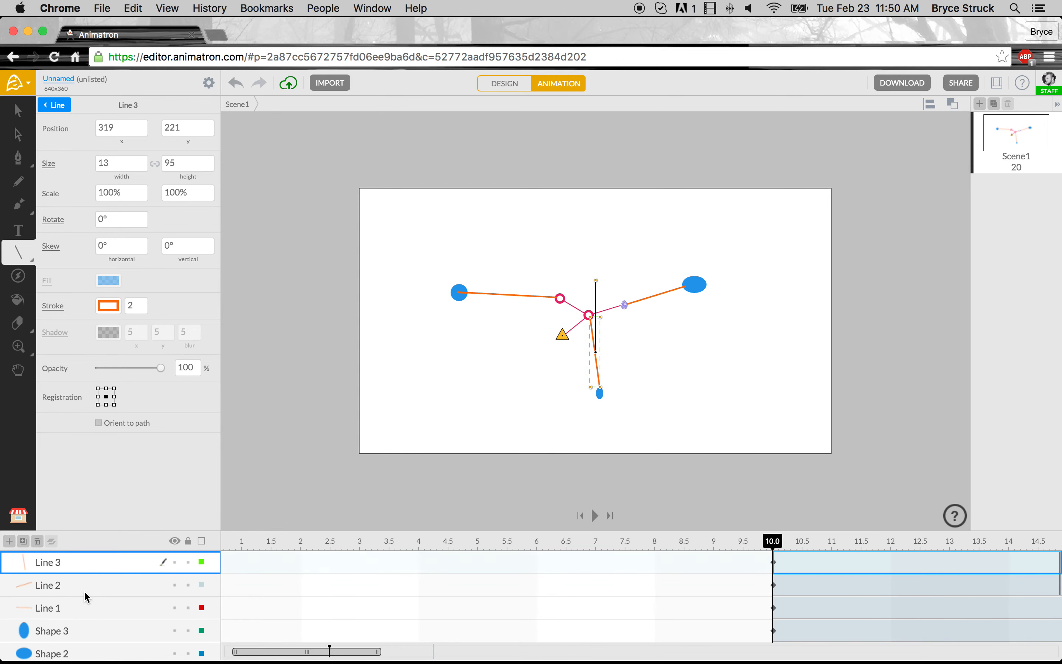
pyautogui.moveTo(116, 528); pyautogui.dragTo(107, 451)
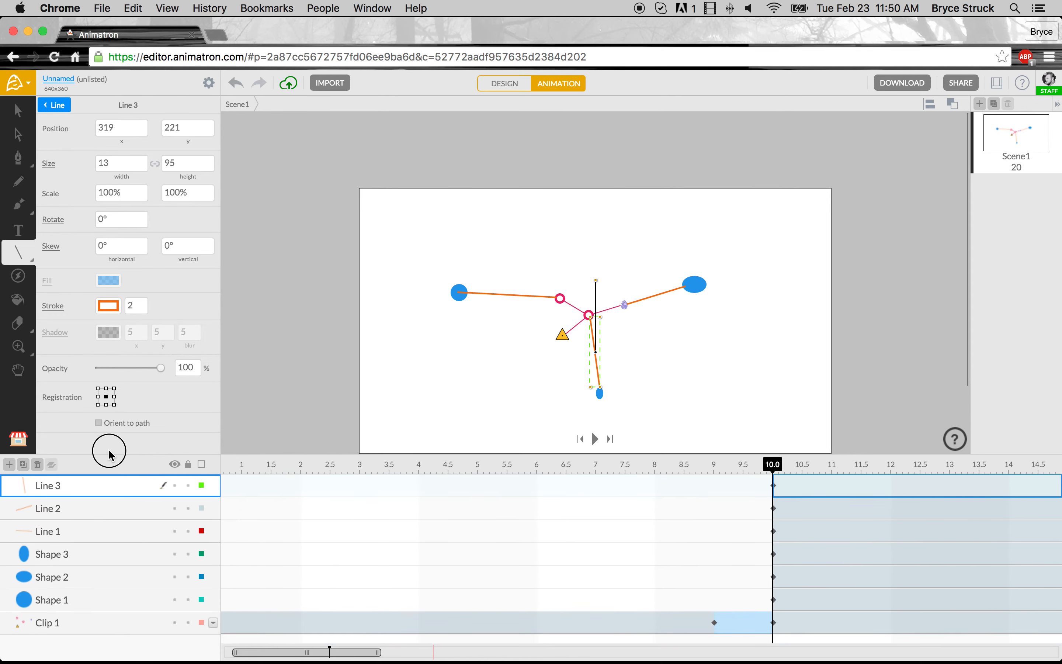
pyautogui.click(54, 622)
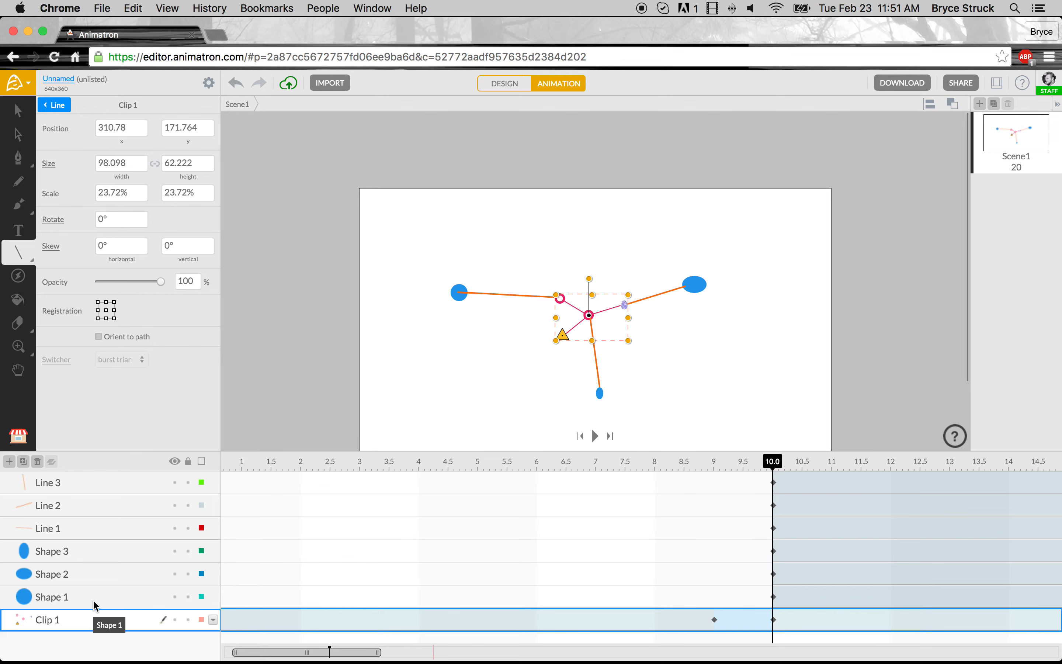
pyautogui.keyDown('shift'); pyautogui.click(94, 483); pyautogui.keyUp('shift')
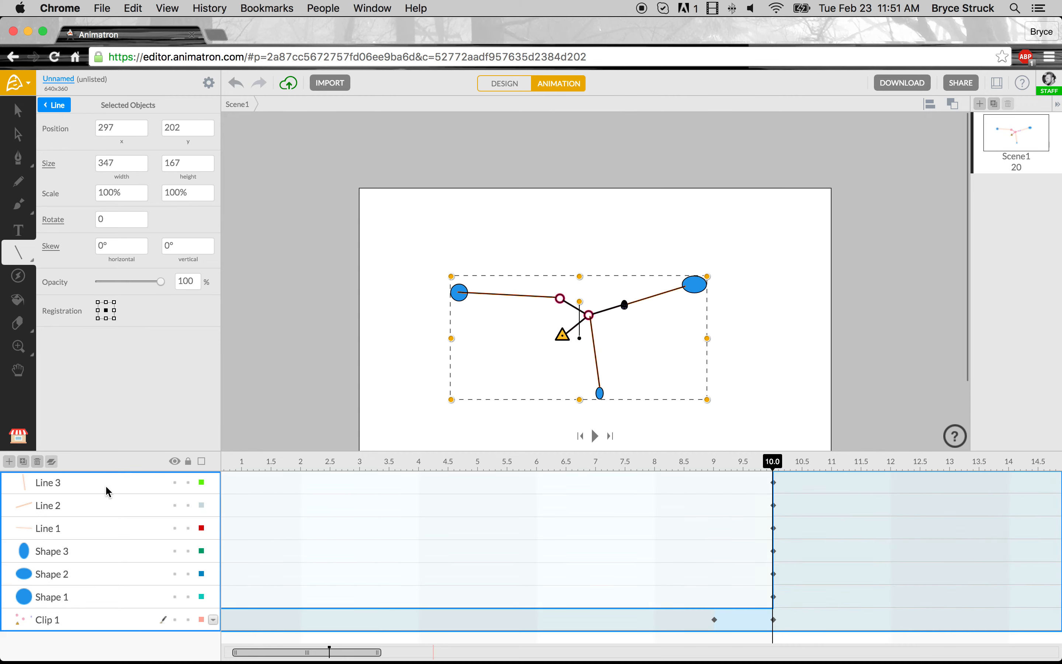
pyautogui.rightClick(99, 503)
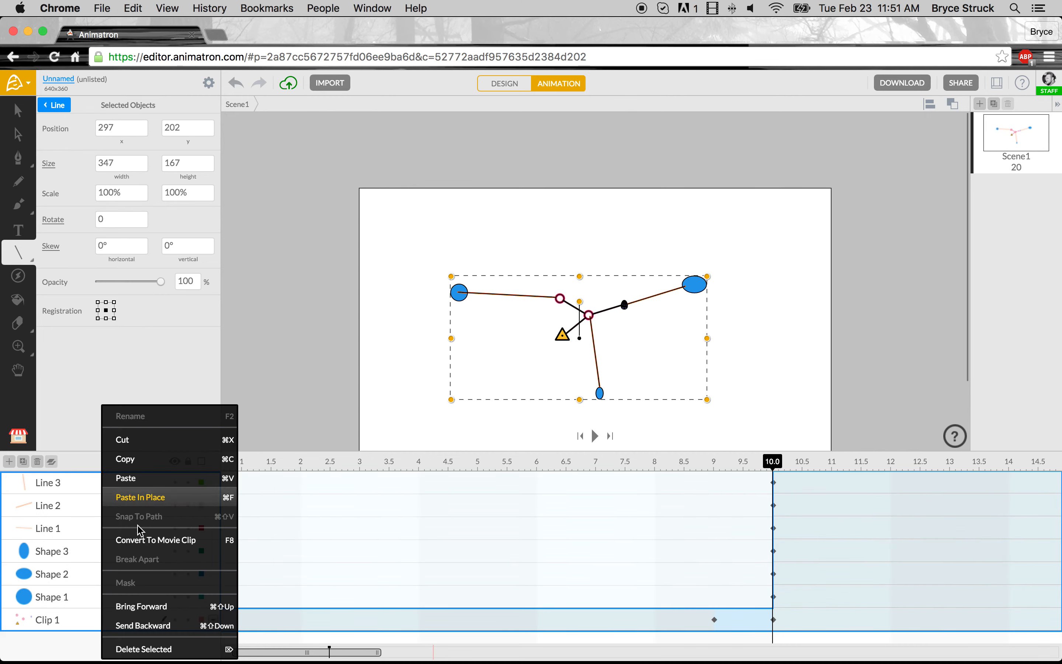
pyautogui.click(141, 542)
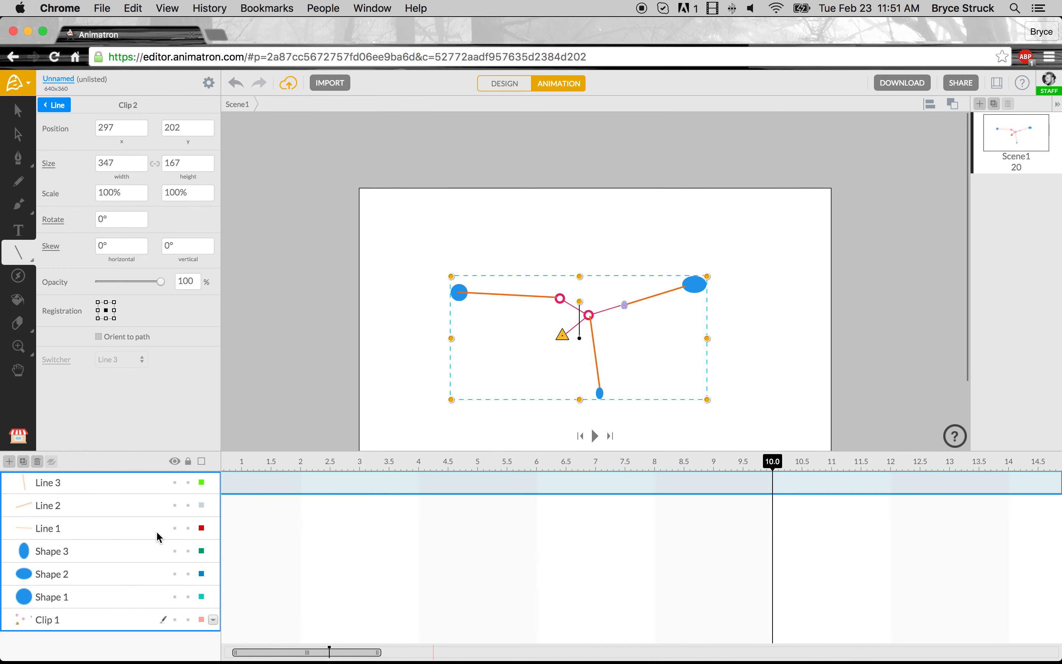
# Scrub the new movie clip from 0 to just past 10 seconds to check its animation.
pyautogui.moveTo(351, 652); pyautogui.dragTo(314, 652)
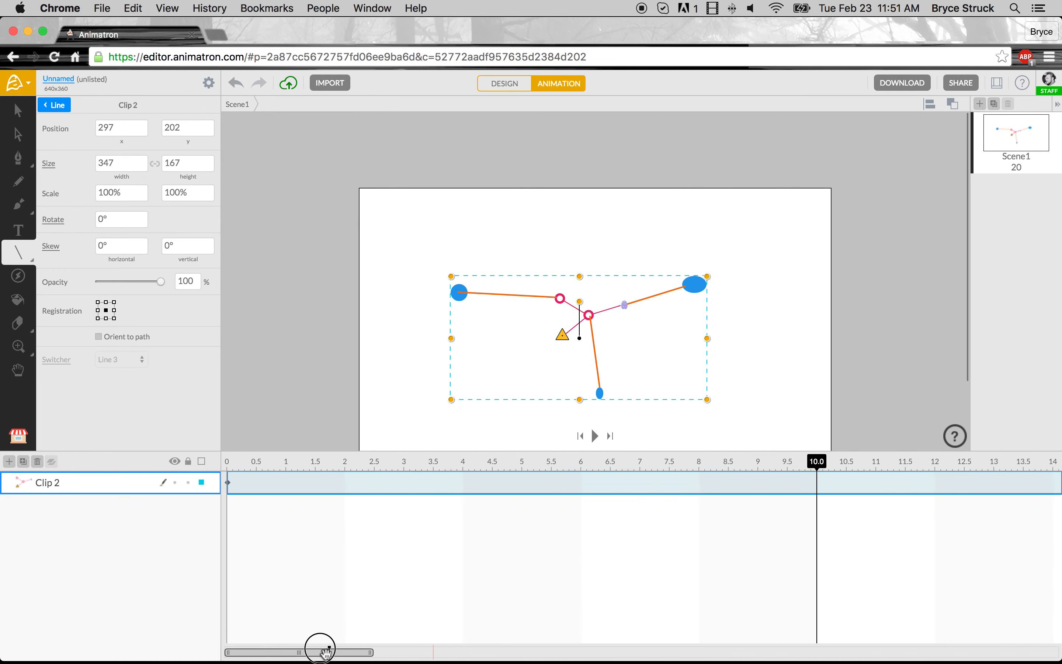
pyautogui.moveTo(228, 464); pyautogui.dragTo(828, 463)
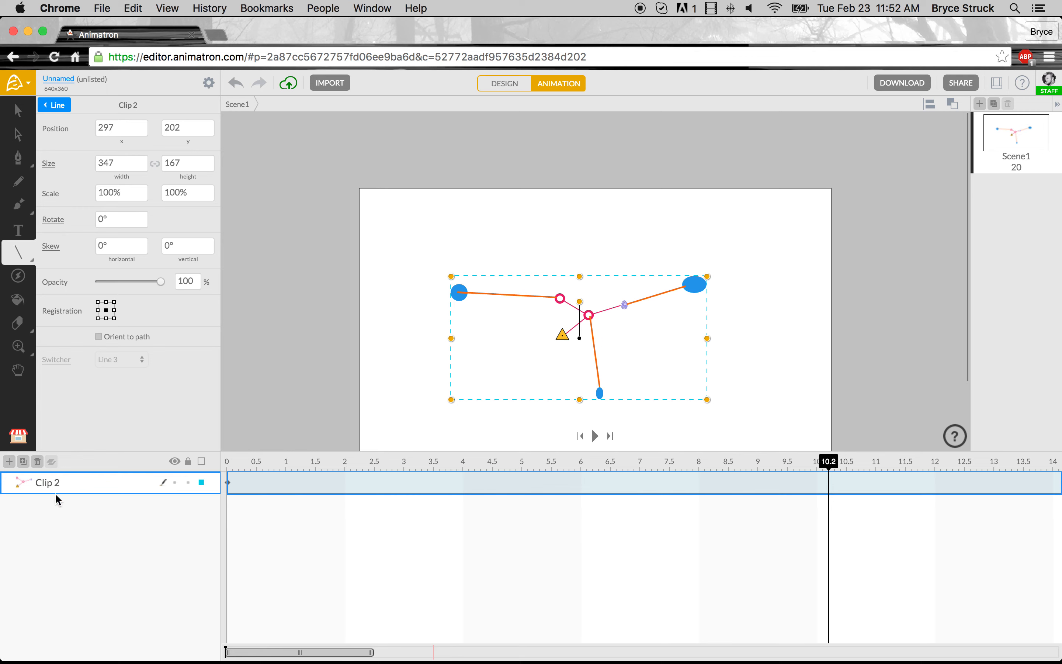
# Open Clip 2 and look through its layers, from Clip 1 and the three shapes up to Line 3.
pyautogui.click(25, 482)
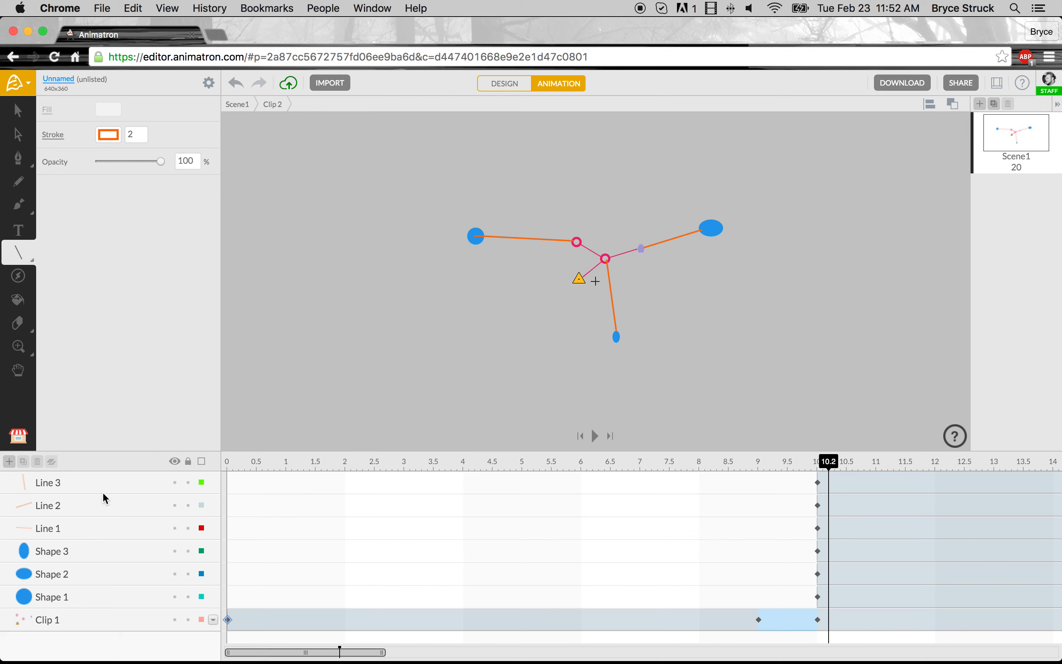
pyautogui.click(99, 619)
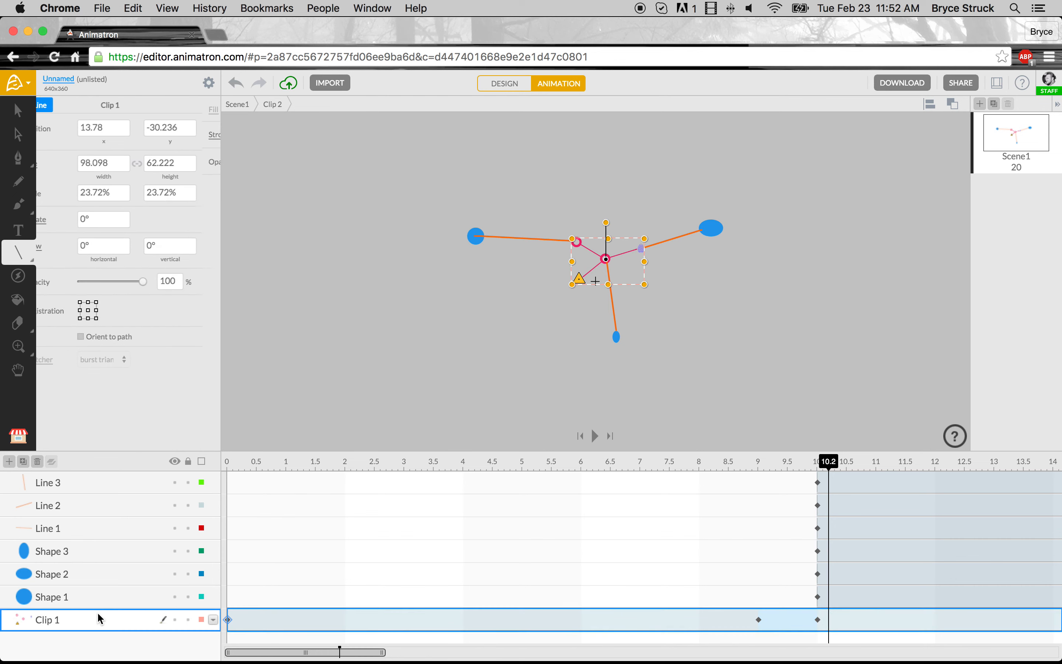
pyautogui.click(108, 594)
pyautogui.click(109, 528)
pyautogui.click(107, 483)
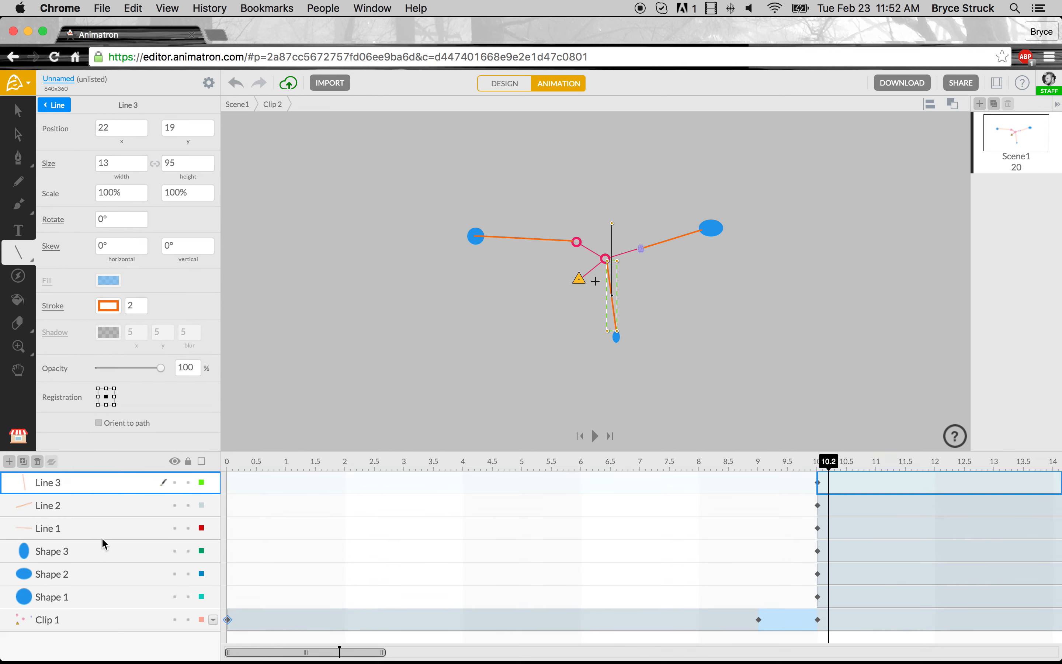
pyautogui.click(106, 590)
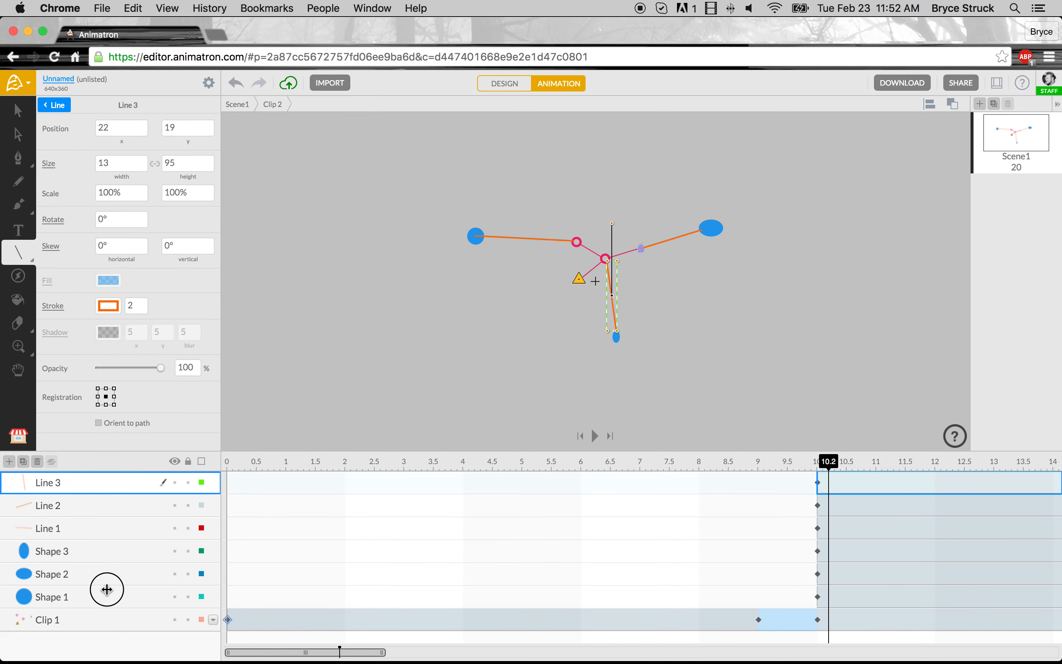
pyautogui.click(90, 620)
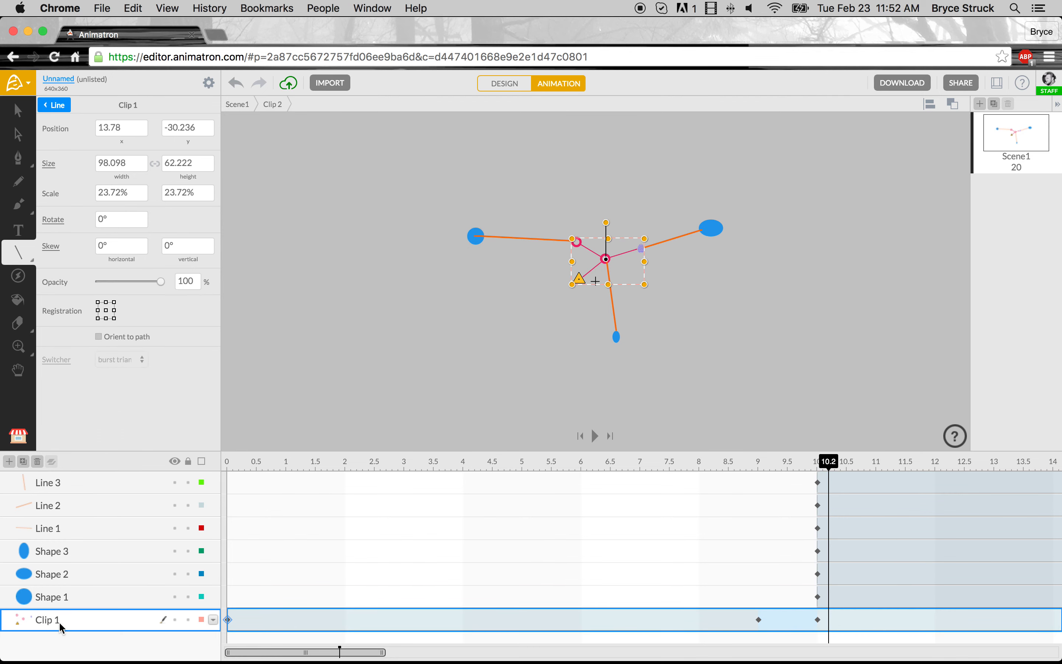
# Open the nested Clip 1 and examine its layers, from burst triangle down to line.
pyautogui.click(23, 622)
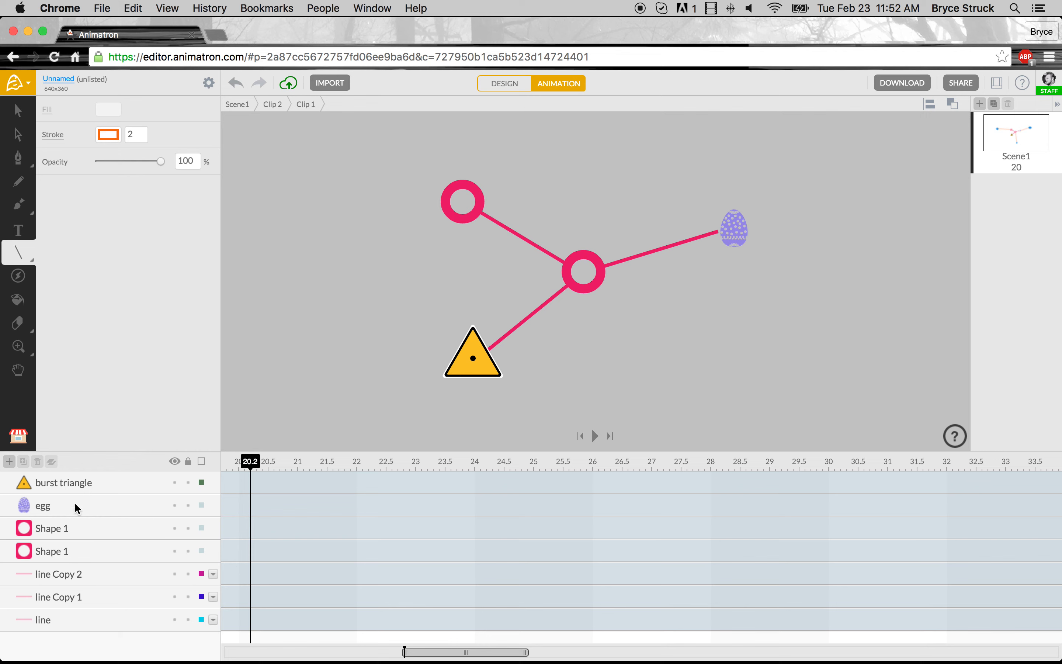
pyautogui.click(90, 476)
pyautogui.keyDown('shift'); pyautogui.click(82, 618); pyautogui.keyUp('shift')
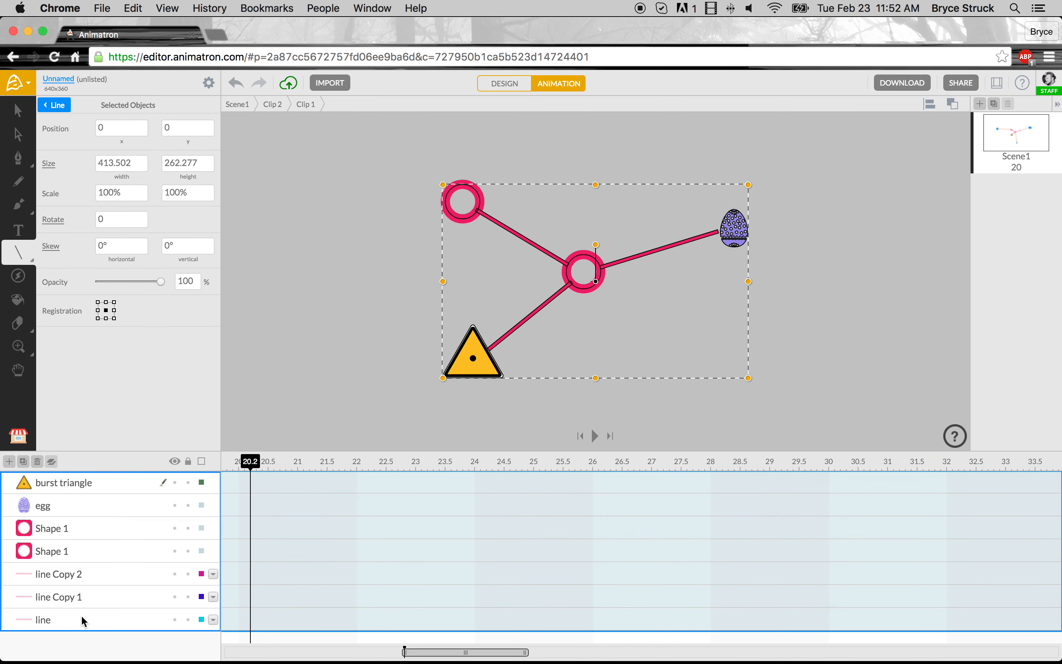
pyautogui.click(107, 594)
# Try moving the line Copy 2 layer slightly downward in design mode at 21.9 seconds.
pyautogui.click(113, 572)
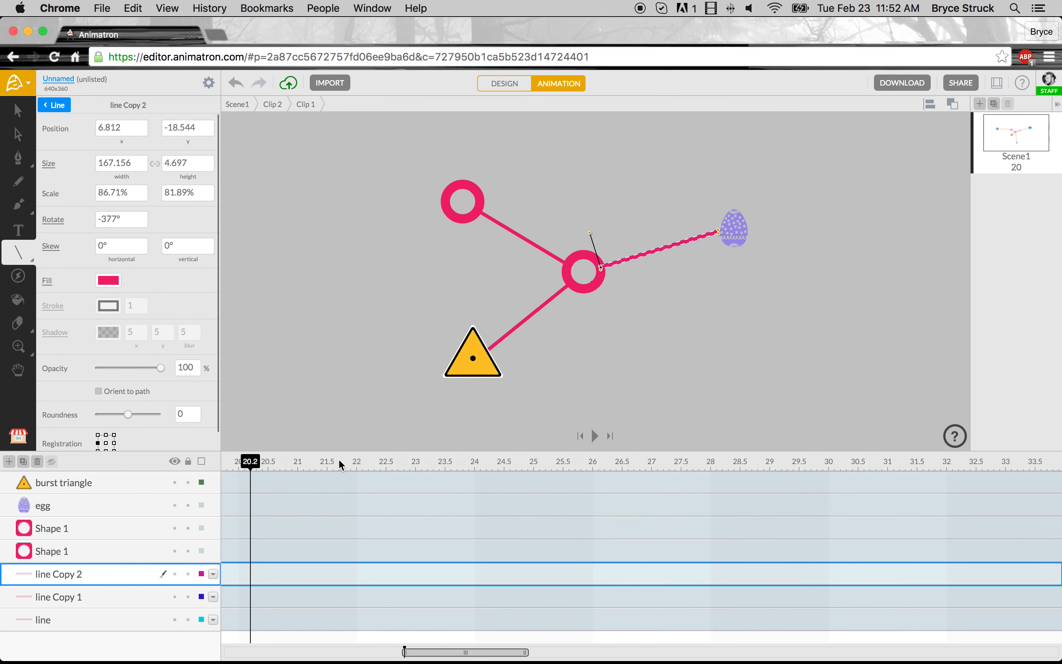
pyautogui.click(509, 85)
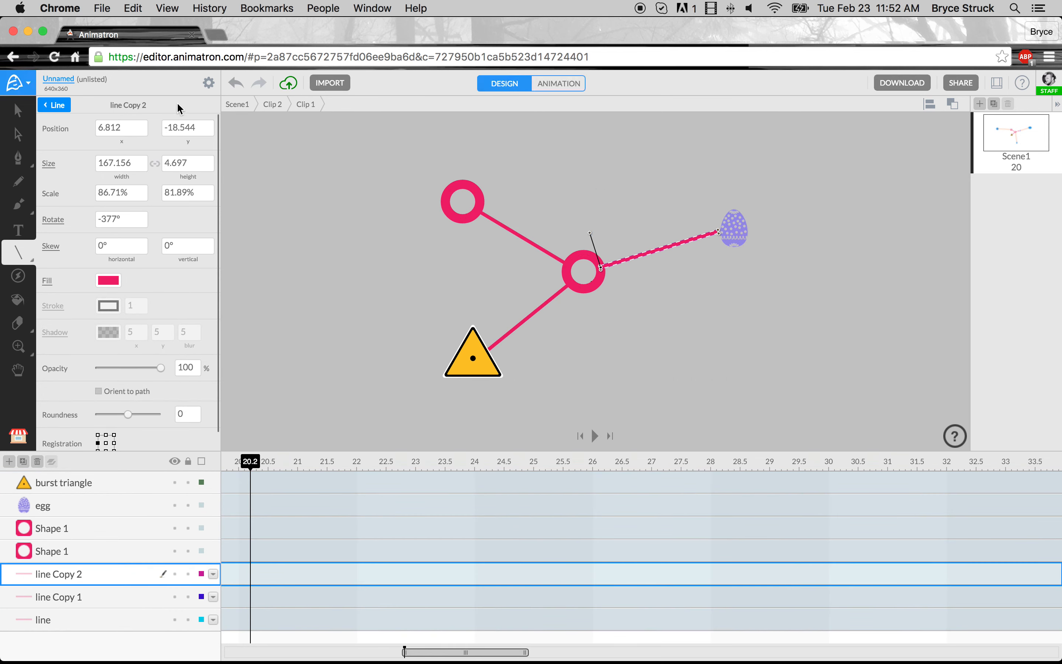
pyautogui.click(18, 111)
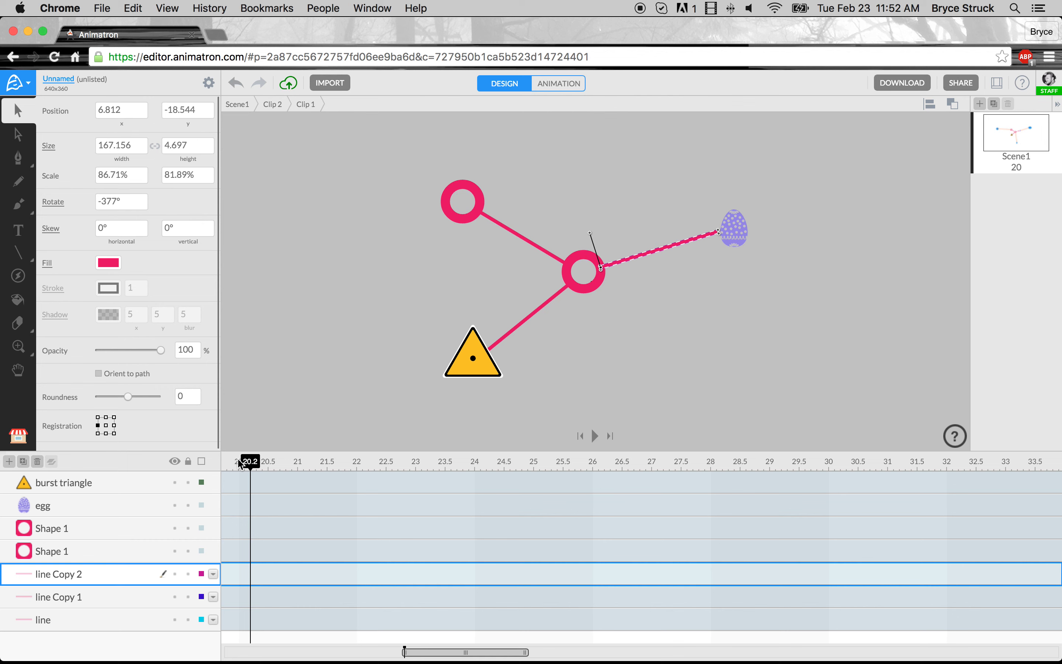
pyautogui.moveTo(247, 461); pyautogui.dragTo(342, 461)
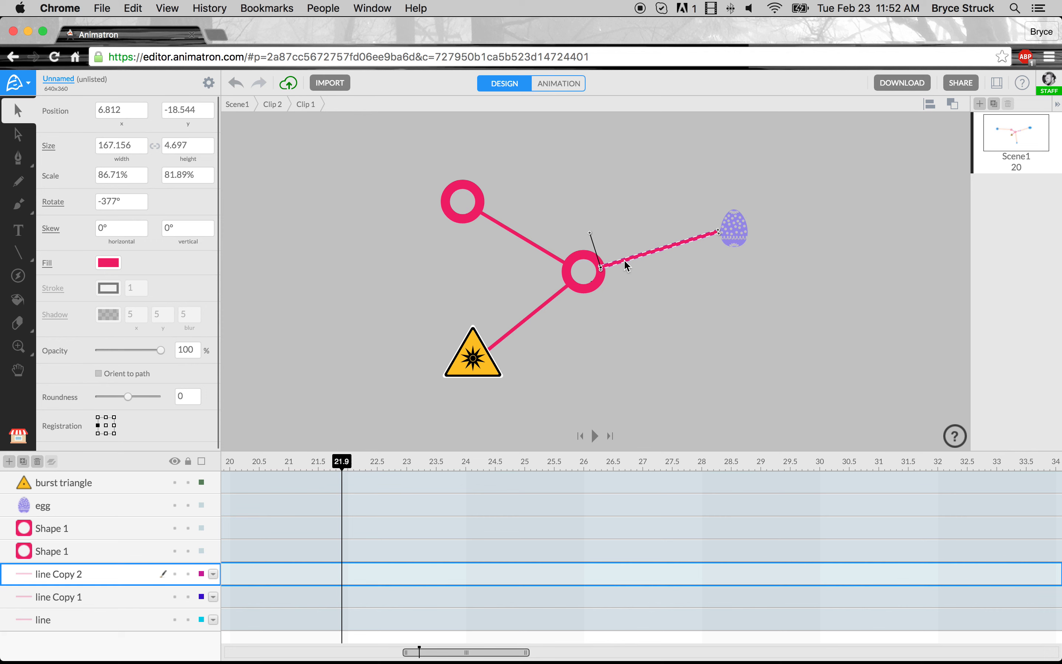
pyautogui.moveTo(626, 262); pyautogui.dragTo(639, 310)
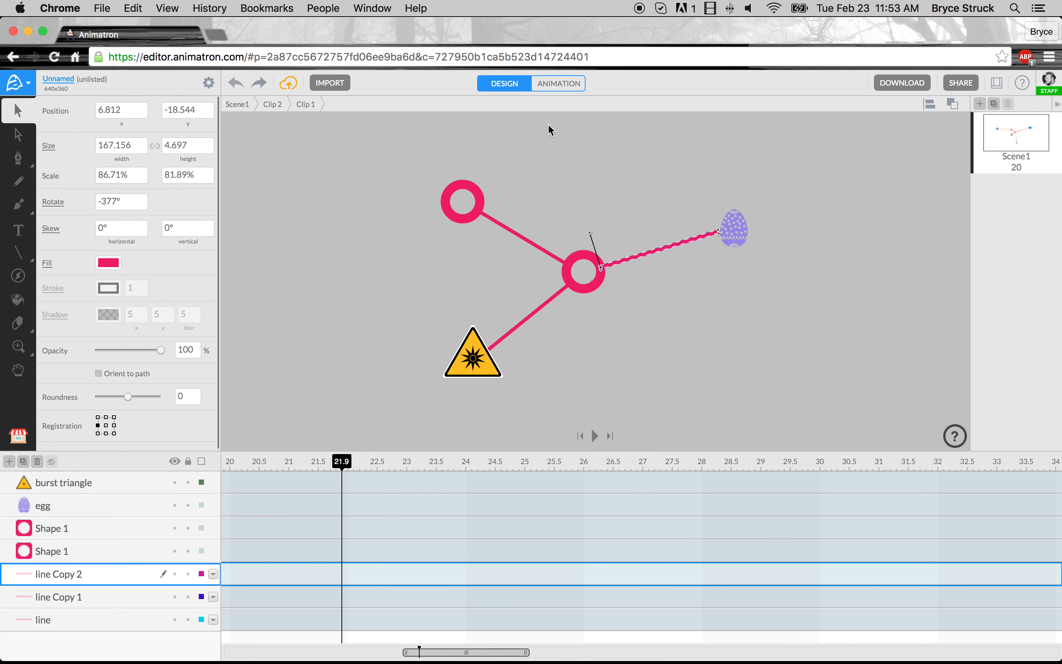
# In animation mode, move line Copy 2 slightly down at 21.9 seconds to position about 8, -3.6, adding a keyframe.
pyautogui.click(557, 85)
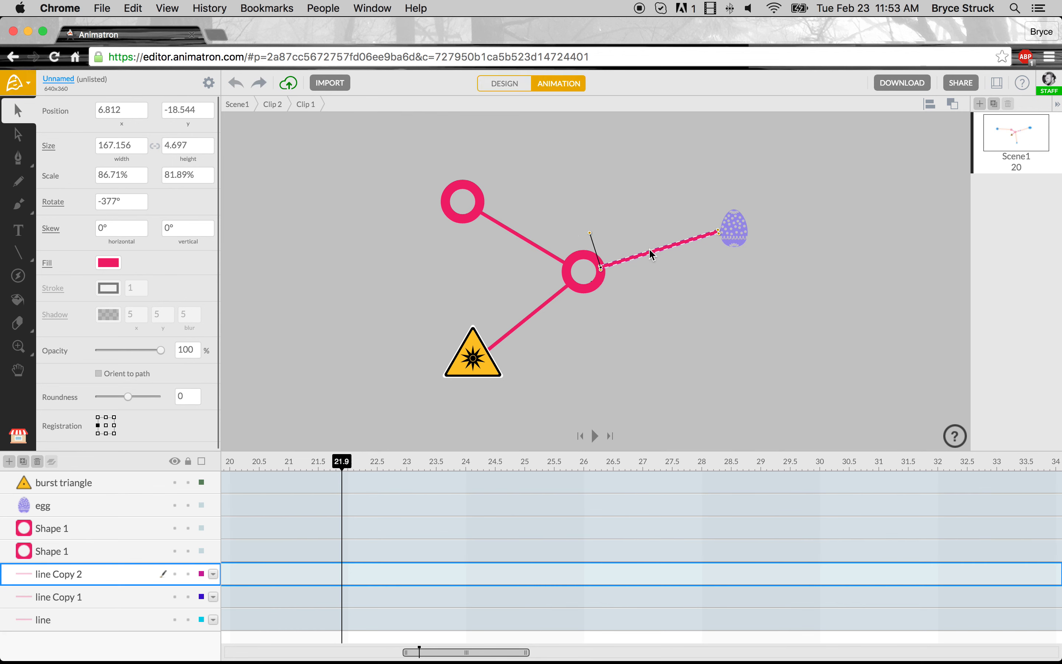
pyautogui.moveTo(652, 253); pyautogui.dragTo(650, 265)
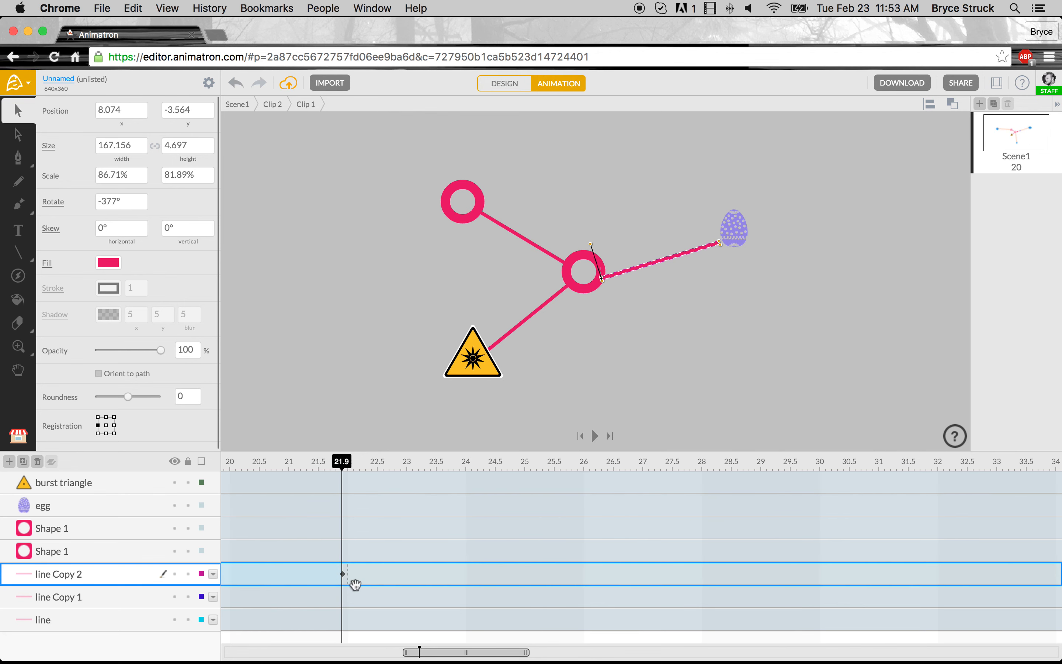
pyautogui.click(347, 461)
pyautogui.moveTo(347, 462)
pyautogui.mouseDown()
pyautogui.moveTo(230, 460)
pyautogui.moveTo(341, 448)
pyautogui.moveTo(230, 457)
pyautogui.moveTo(346, 448)
pyautogui.moveTo(342, 461)
pyautogui.mouseUp()
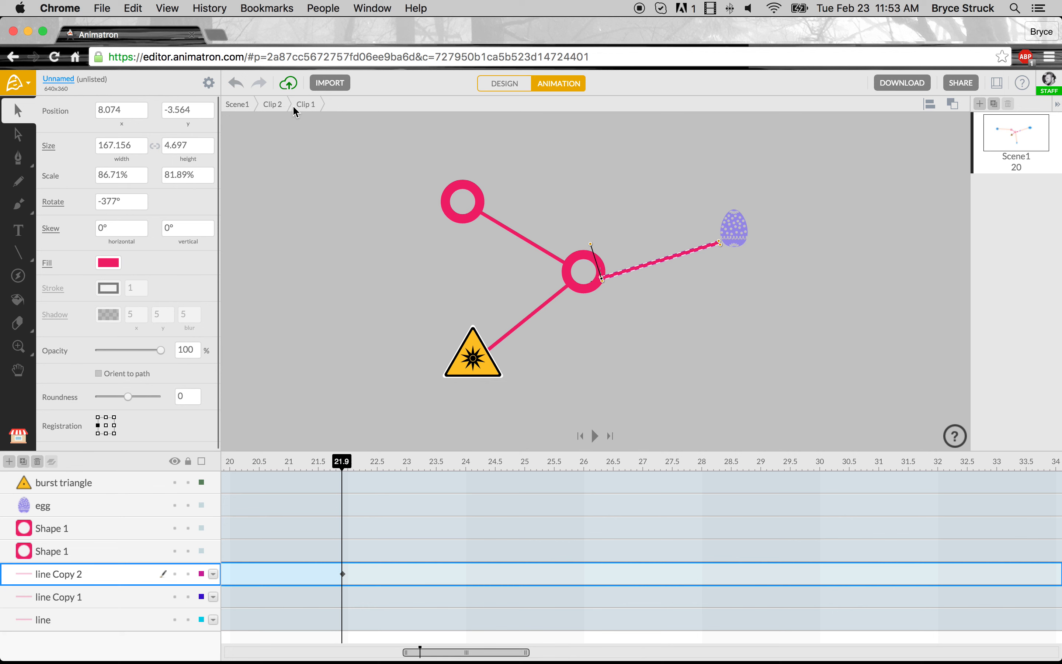
# Go back to Scene1, recheck the contents of Clip 2, and return to Scene1 in design mode.
pyautogui.click(239, 106)
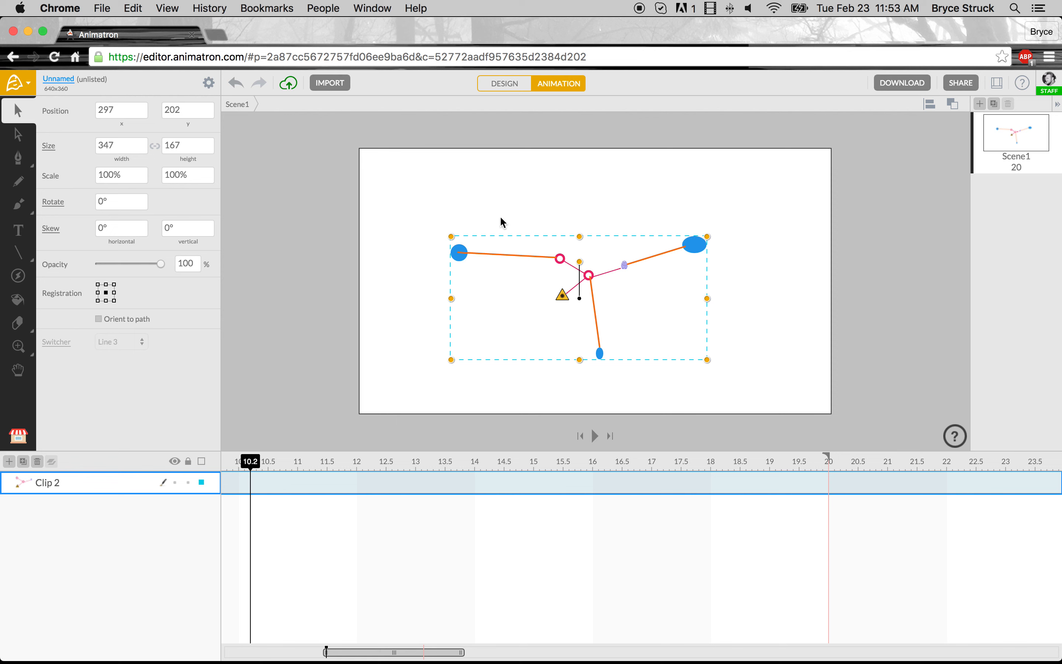
pyautogui.click(452, 210)
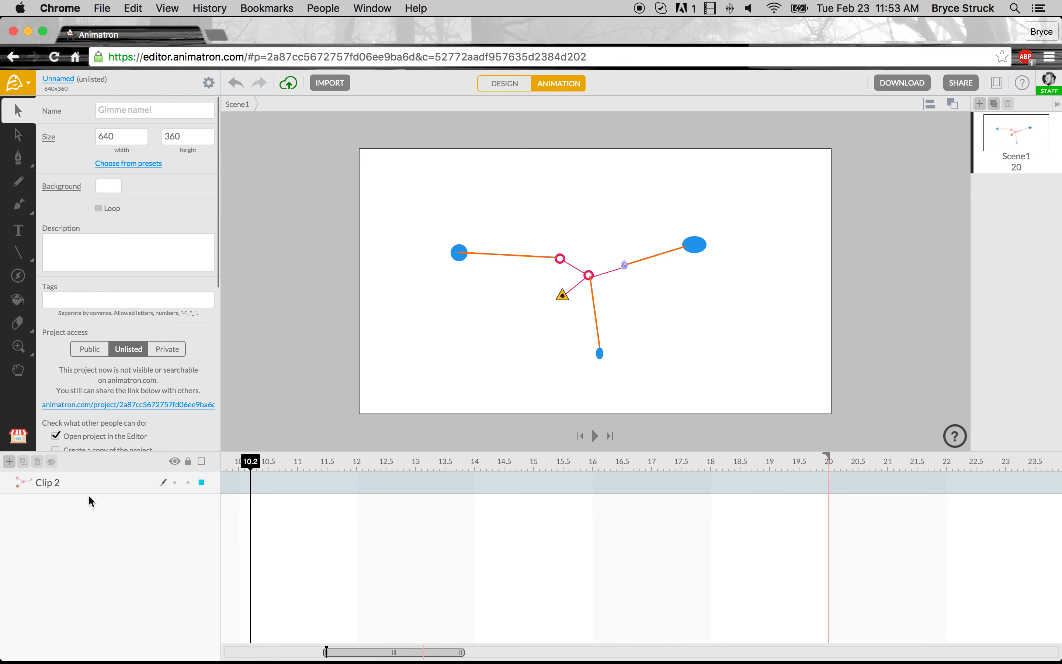
pyautogui.doubleClick(25, 486)
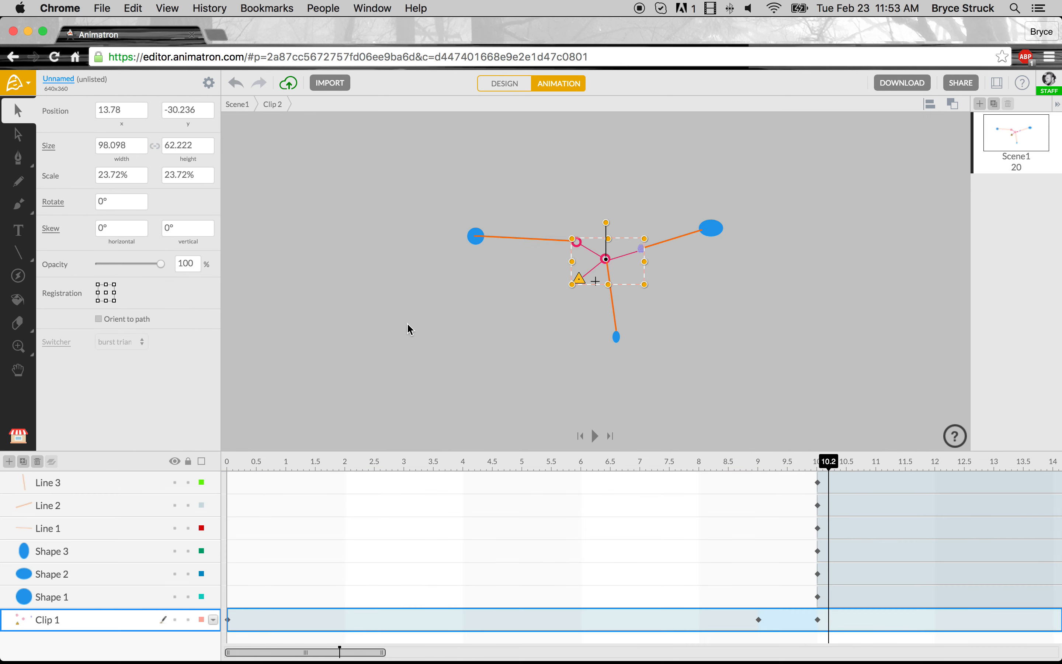
pyautogui.click(429, 323)
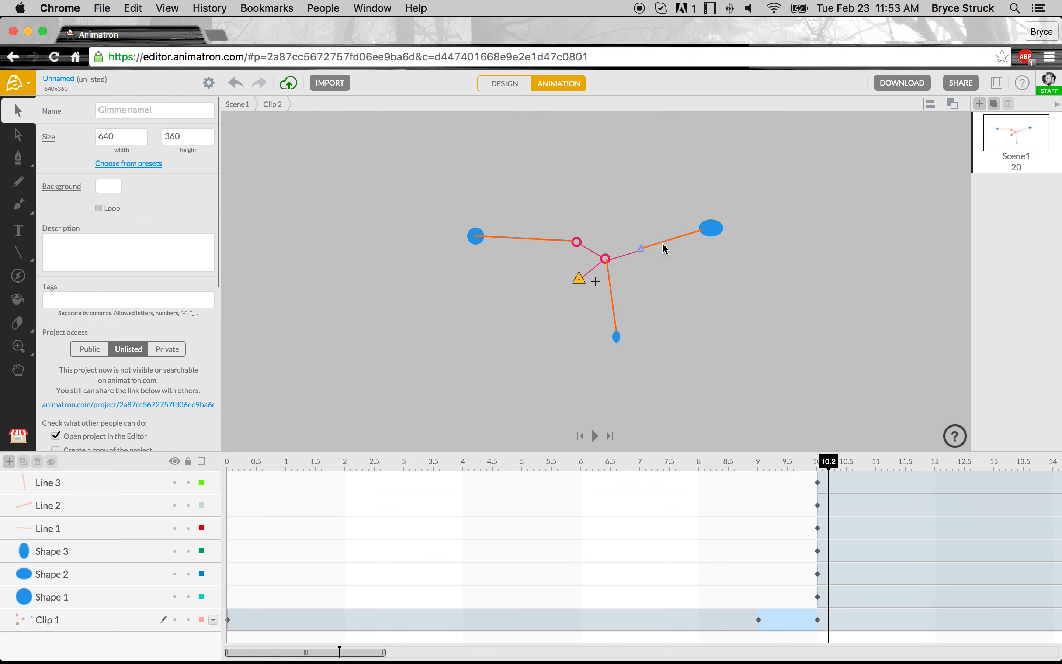
pyautogui.click(231, 104)
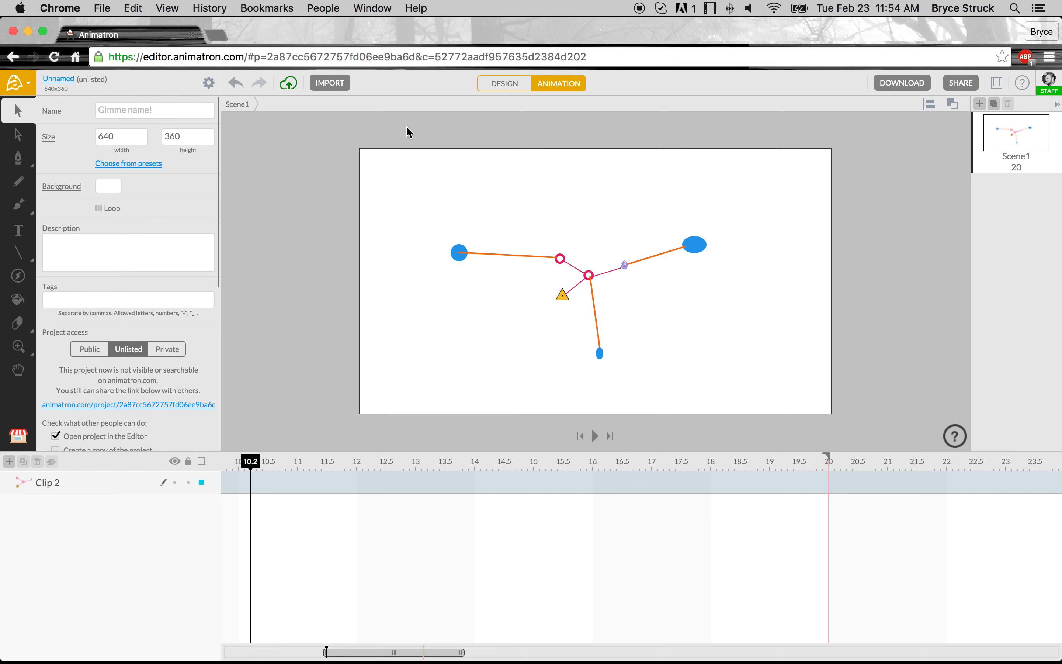
pyautogui.click(487, 83)
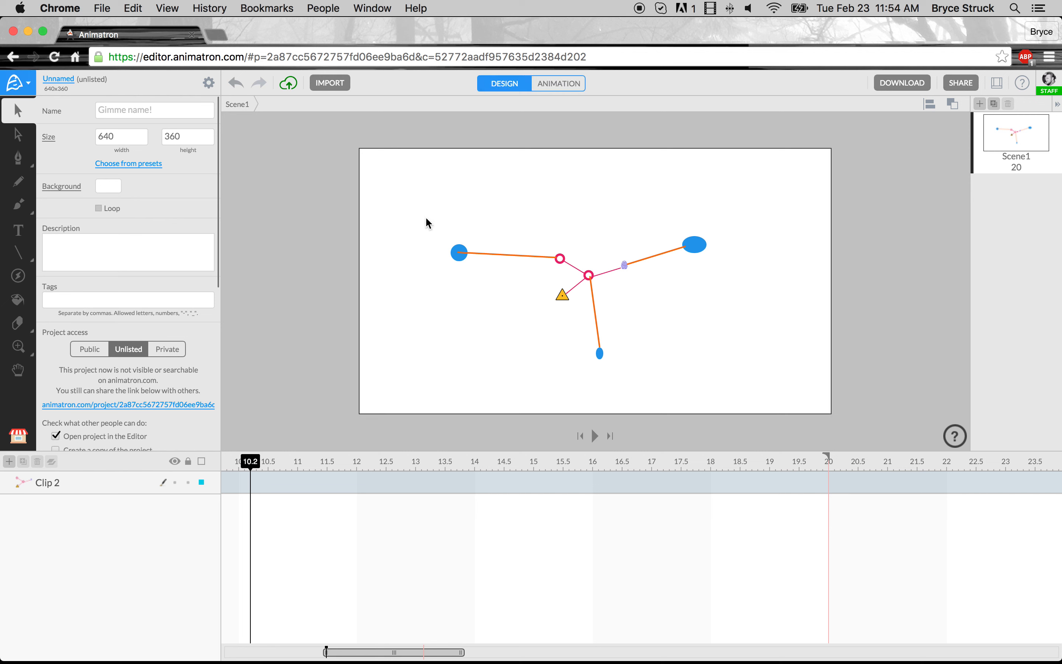